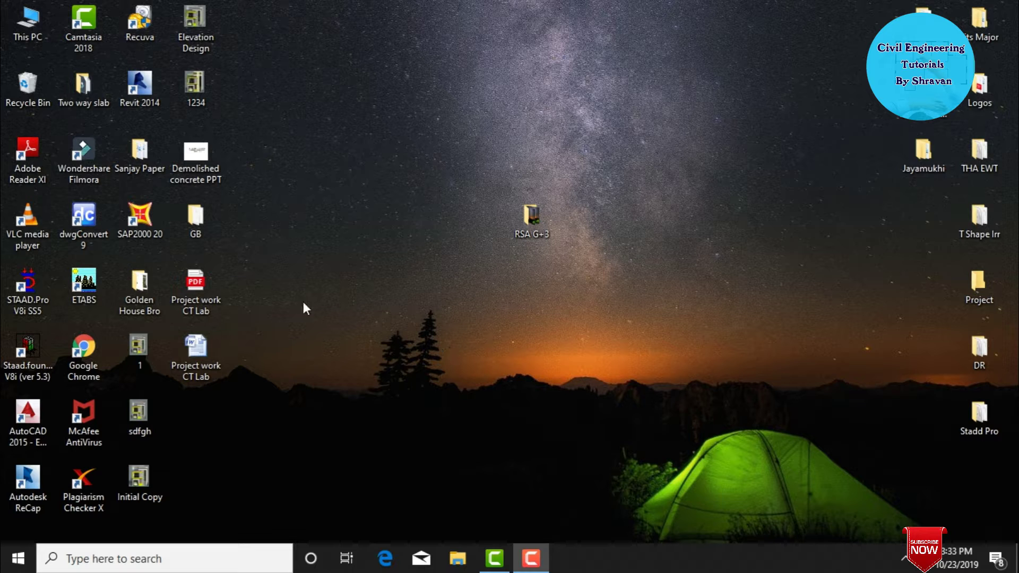
# - Launch ETABS and set the model units to KN-m
pyautogui.doubleClick(83, 287)
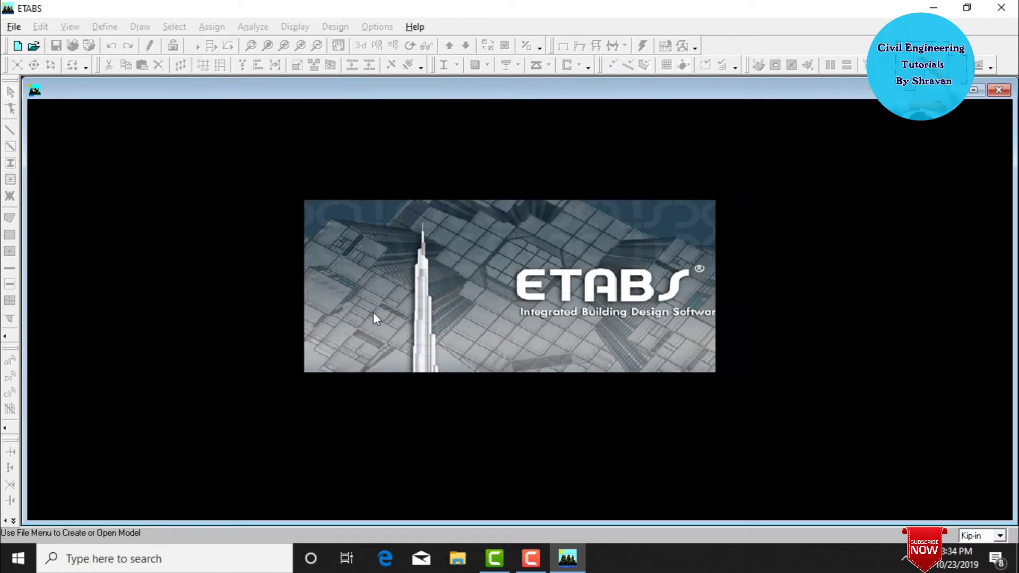
pyautogui.click(616, 242)
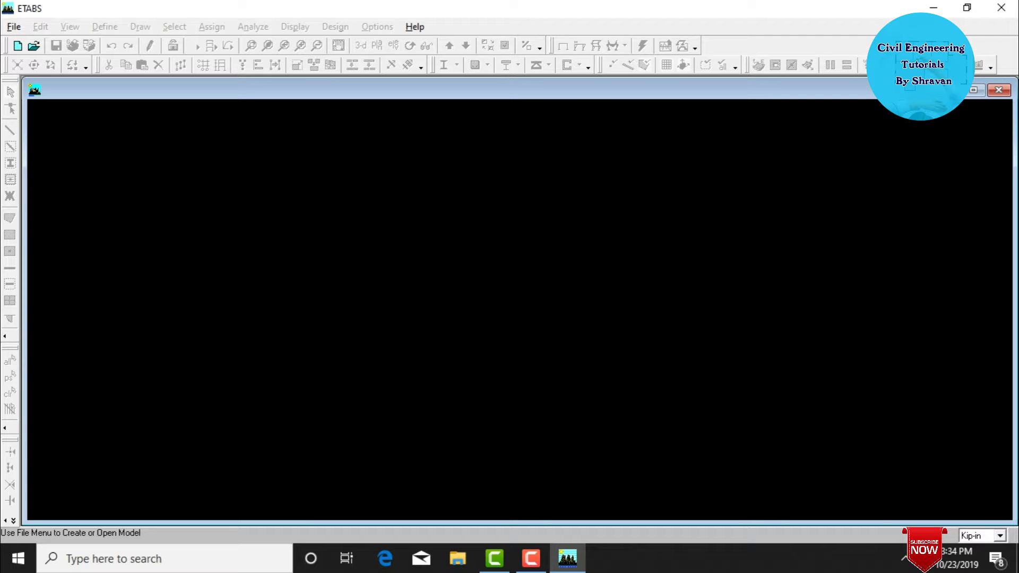
pyautogui.click(978, 536)
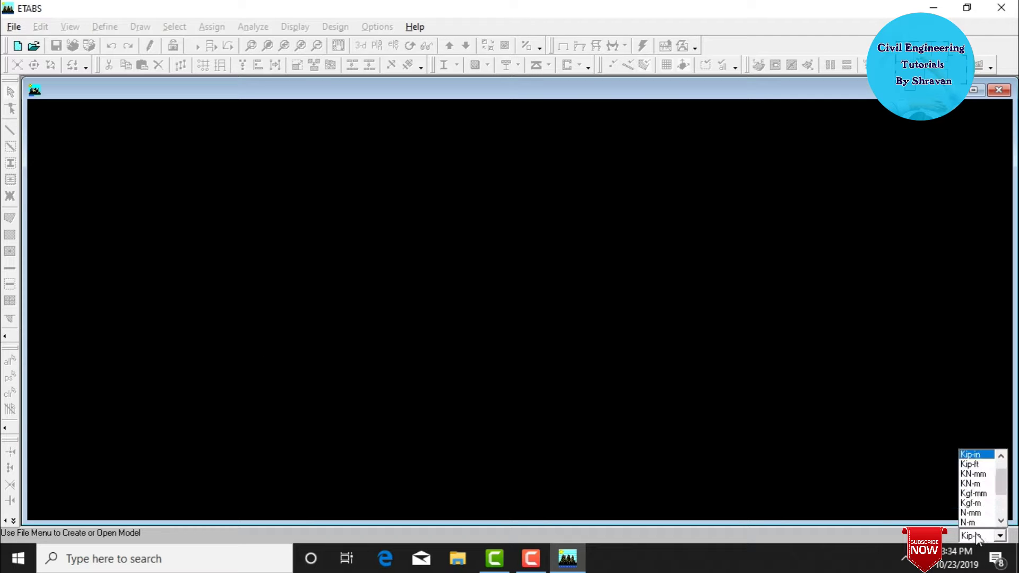
pyautogui.click(971, 485)
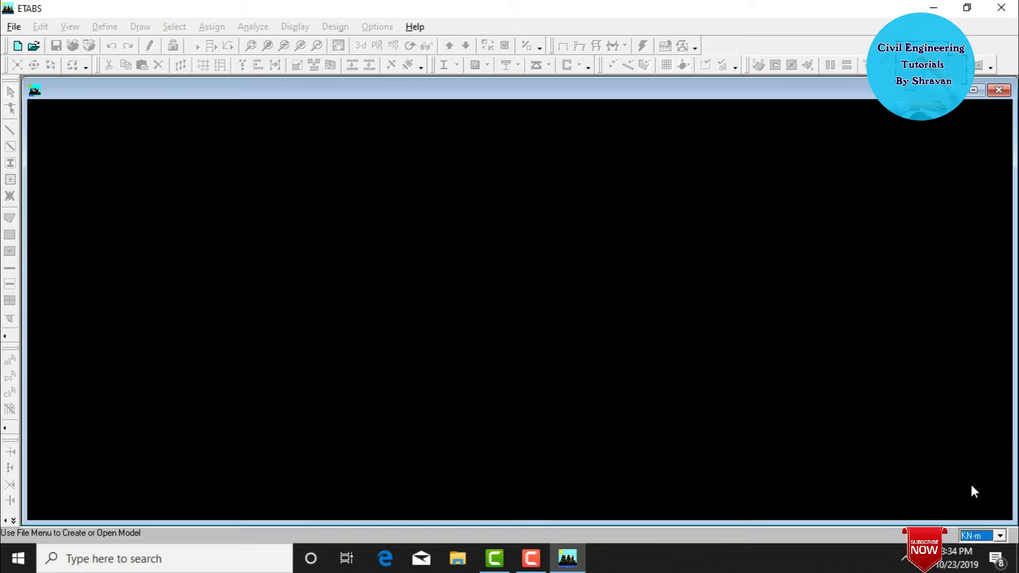
pyautogui.click(662, 323)
# - Create a new model without initializing it from an existing .edb file
pyautogui.click(15, 27)
pyautogui.click(14, 28)
pyautogui.click(21, 29)
pyautogui.click(35, 49)
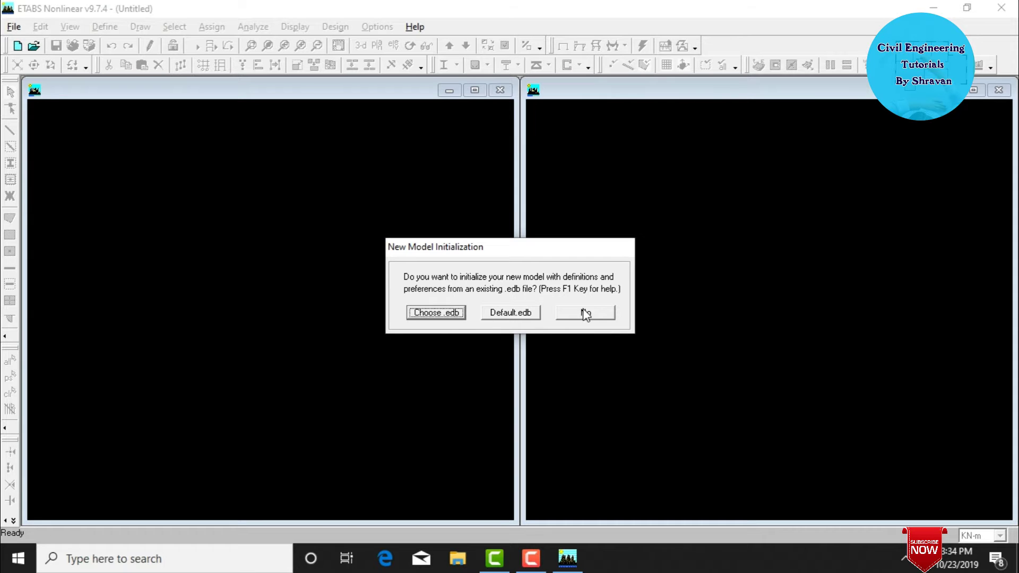
pyautogui.click(585, 313)
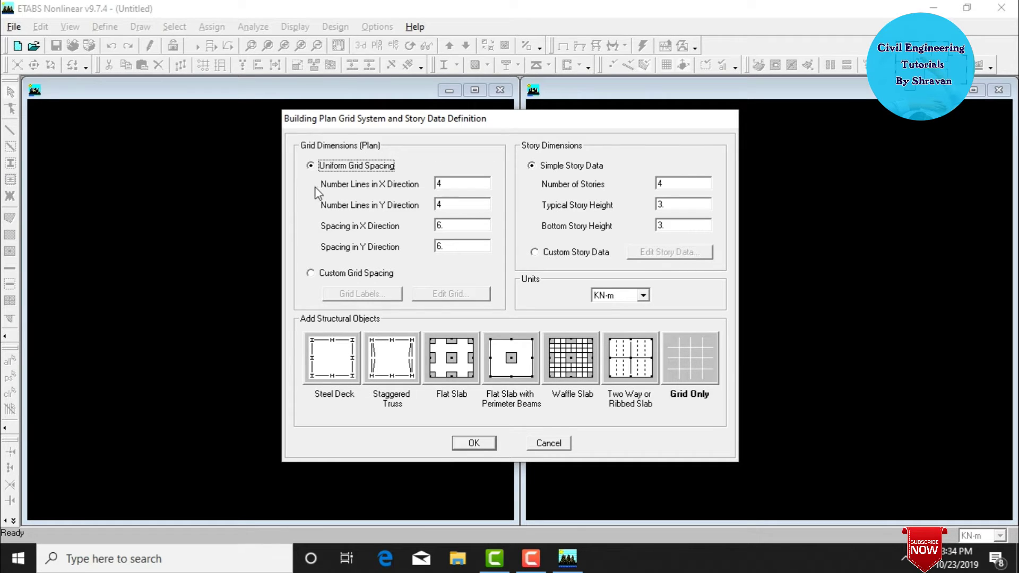
# - Define a uniform plan grid with 6 lines in X and 3 m spacing in both the X and Y directions
pyautogui.click(453, 183)
pyautogui.write('6')
pyautogui.press('Tab')
pyautogui.press('Tab')
pyautogui.write('3')
pyautogui.press('Tab')
pyautogui.write('3')
# - Set the typical story height to 3 m and bottom story height to 4 m, and create the model as Grid Only
pyautogui.press('Tab')
pyautogui.press('Tab')
pyautogui.press('Tab')
pyautogui.write('3')
pyautogui.press('Tab')
pyautogui.write('4')
pyautogui.click(687, 378)
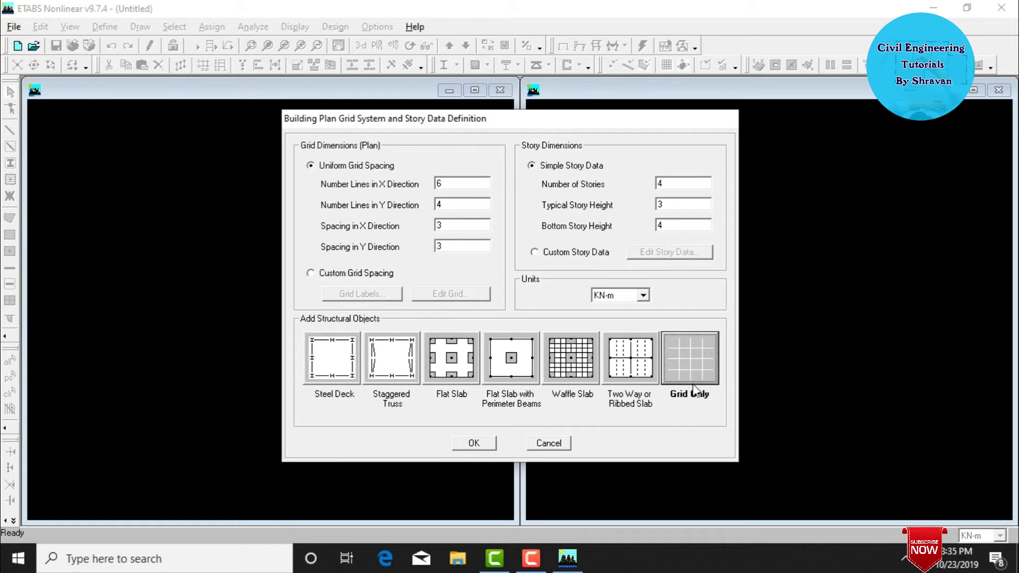
pyautogui.click(467, 444)
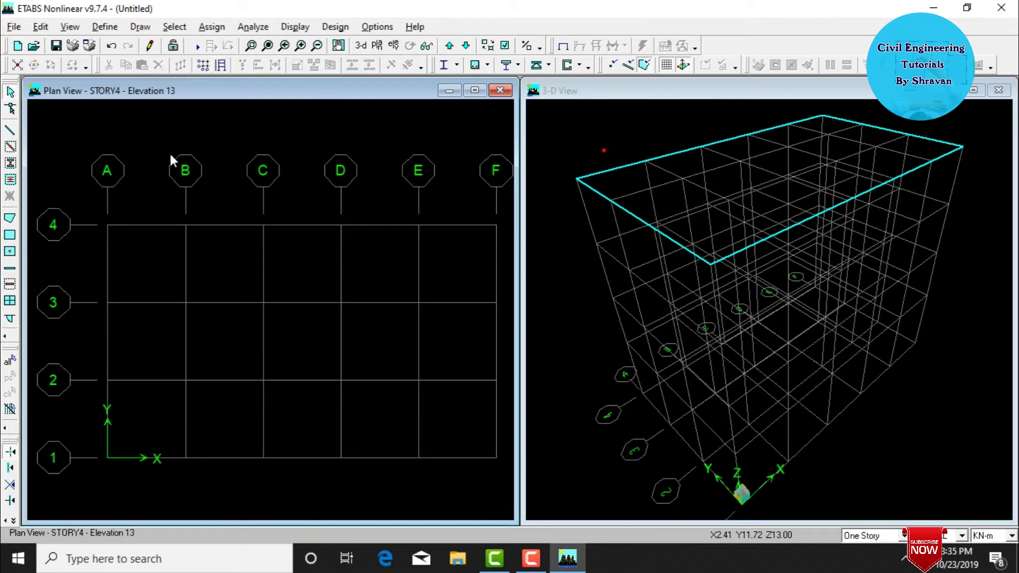
pyautogui.click(559, 127)
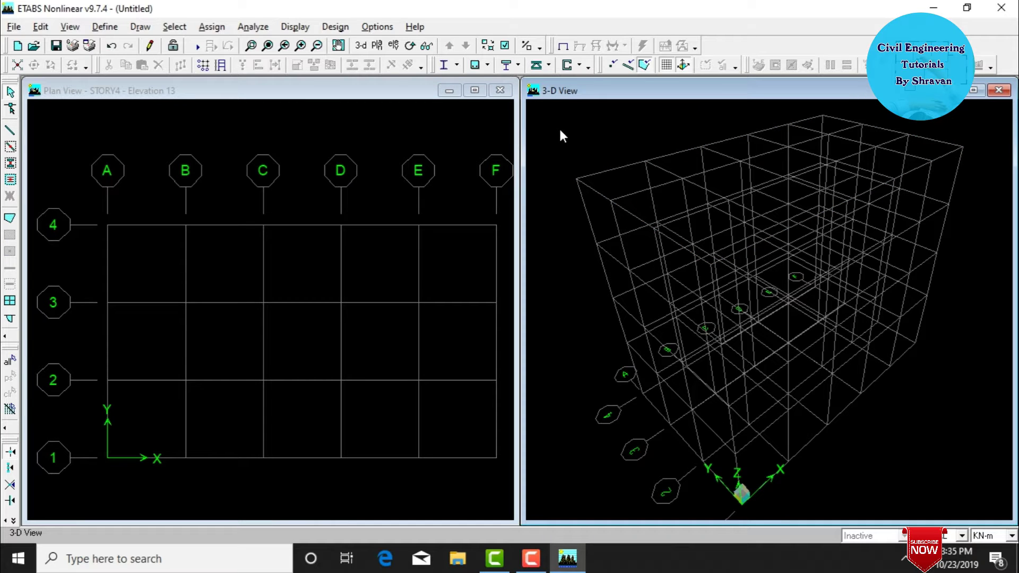
pyautogui.click(434, 141)
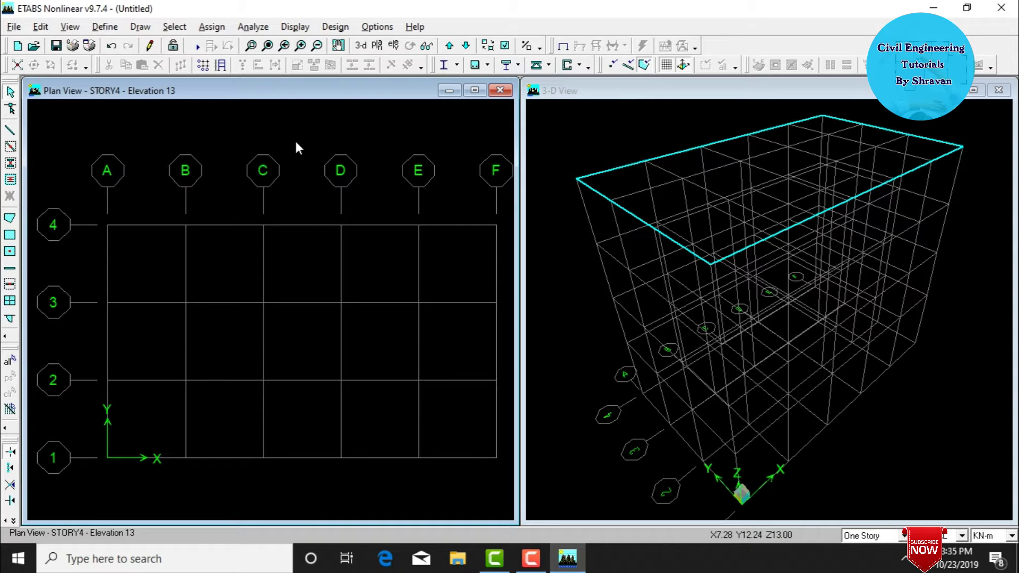
# - Set the concrete frame design code to Indian IS 456-2000 in the design preferences
pyautogui.click(376, 27)
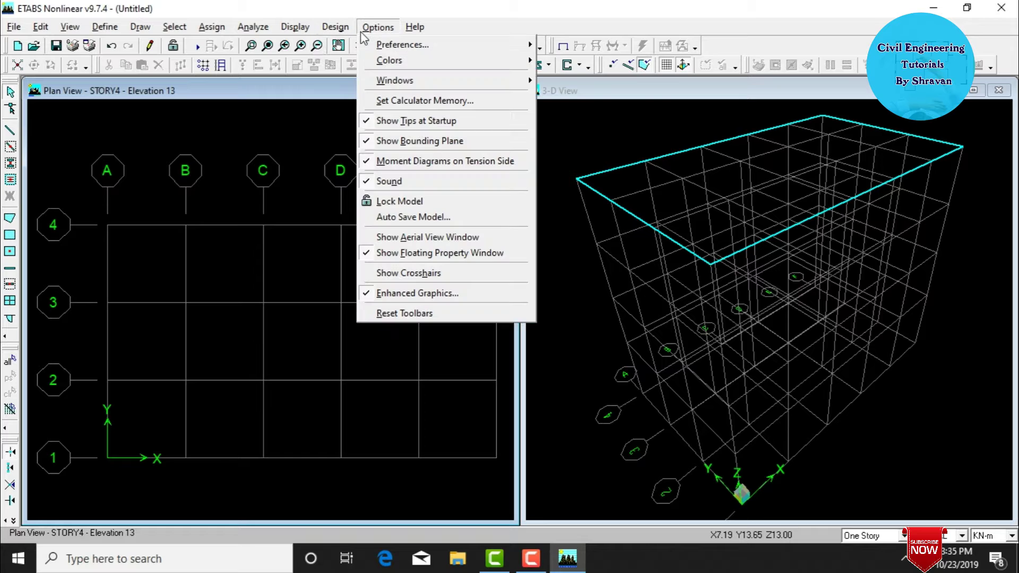
pyautogui.moveTo(402, 48)
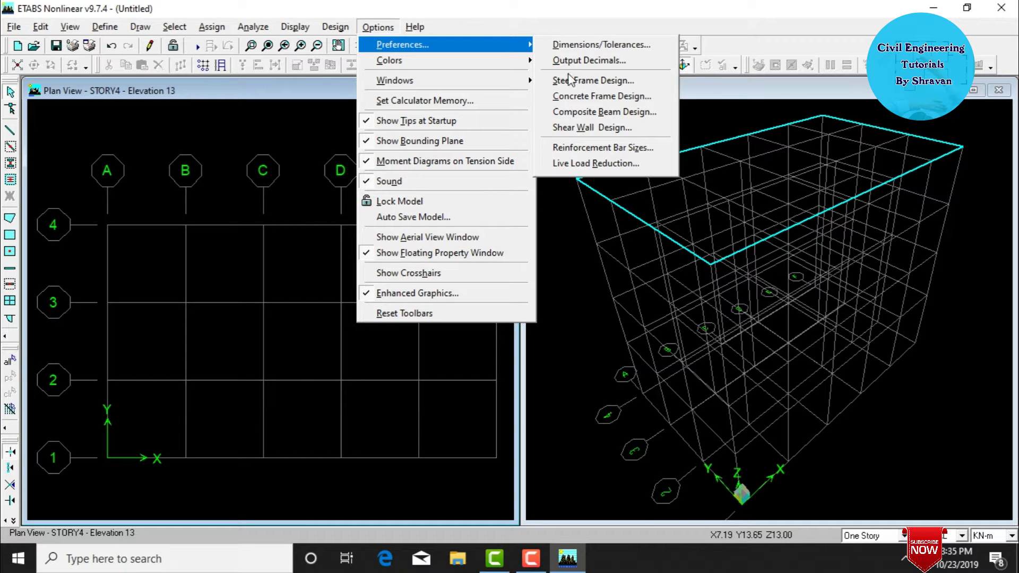
pyautogui.click(610, 103)
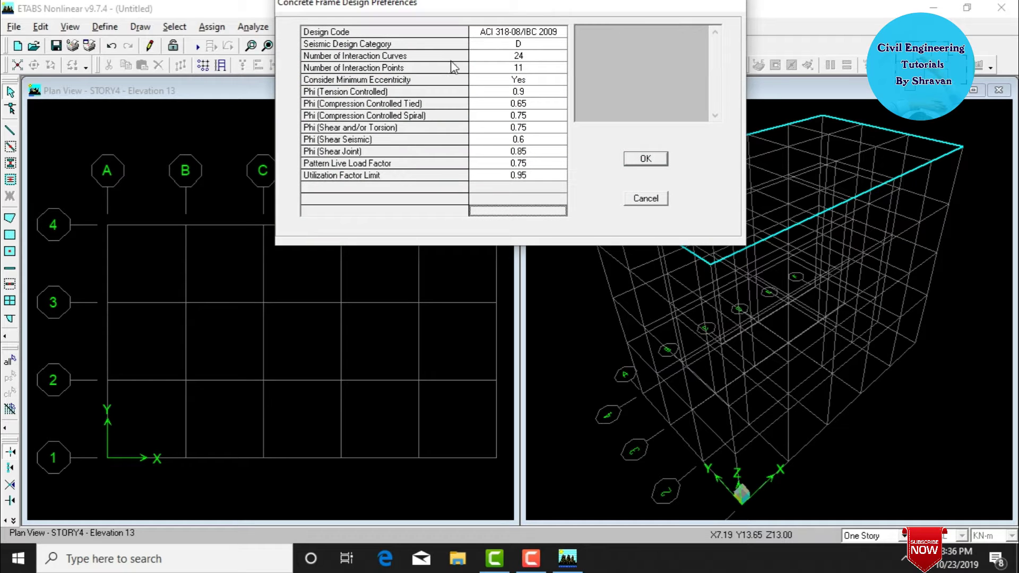
pyautogui.click(502, 32)
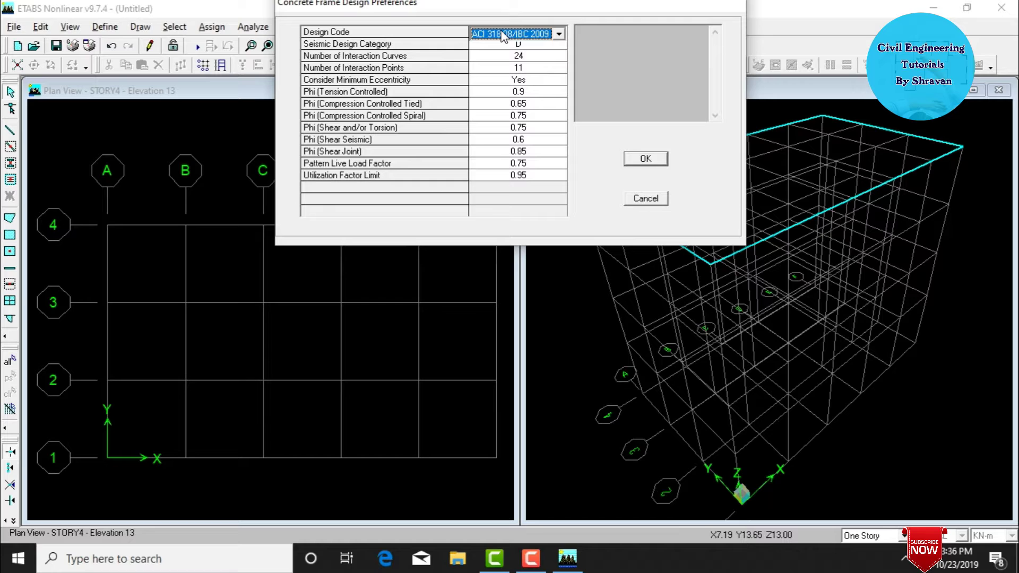
pyautogui.press('i')
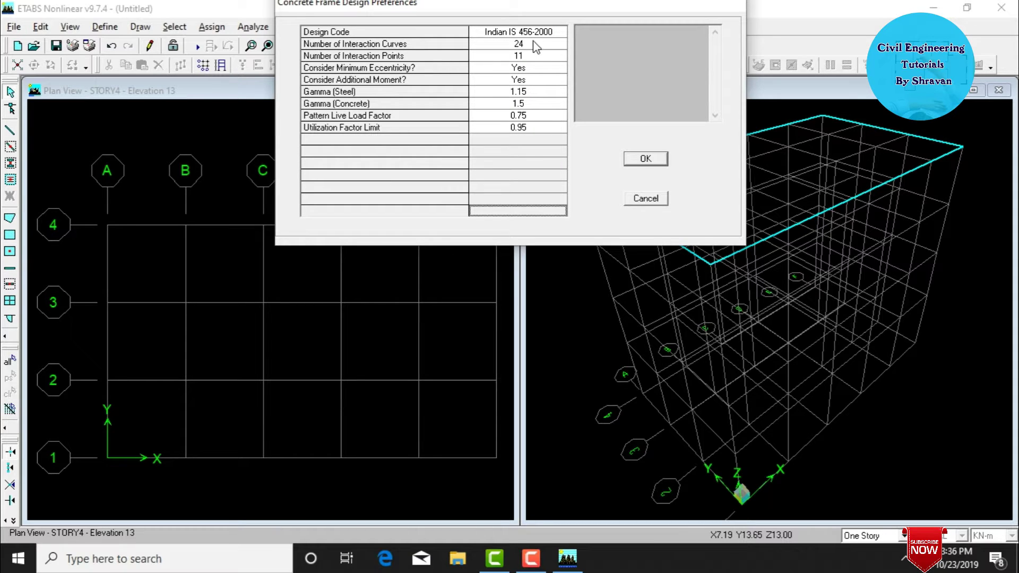
pyautogui.click(644, 159)
# - Set the steel frame design code to Indian IS:800-1998 in the design preferences
pyautogui.click(366, 27)
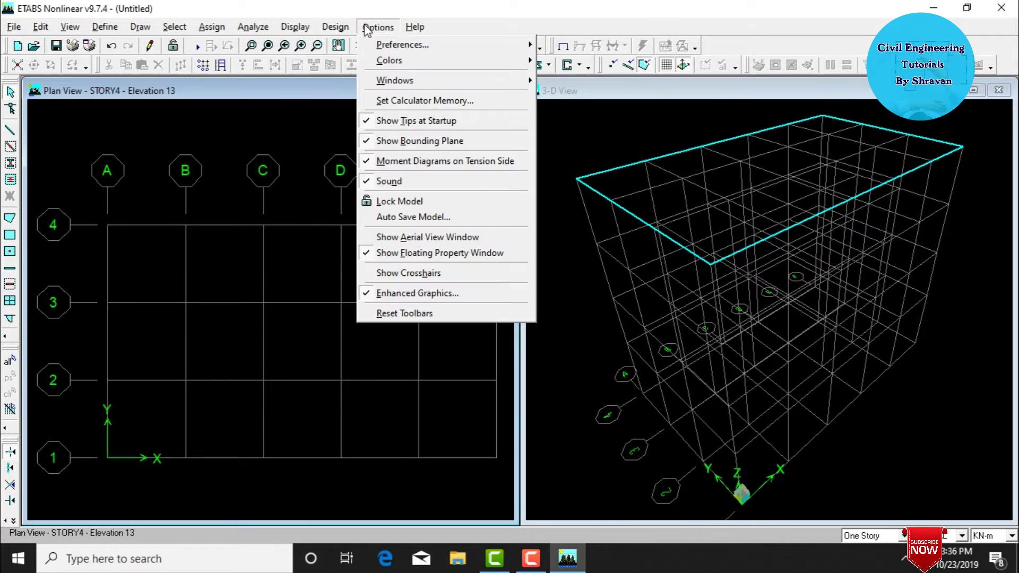
pyautogui.moveTo(389, 41)
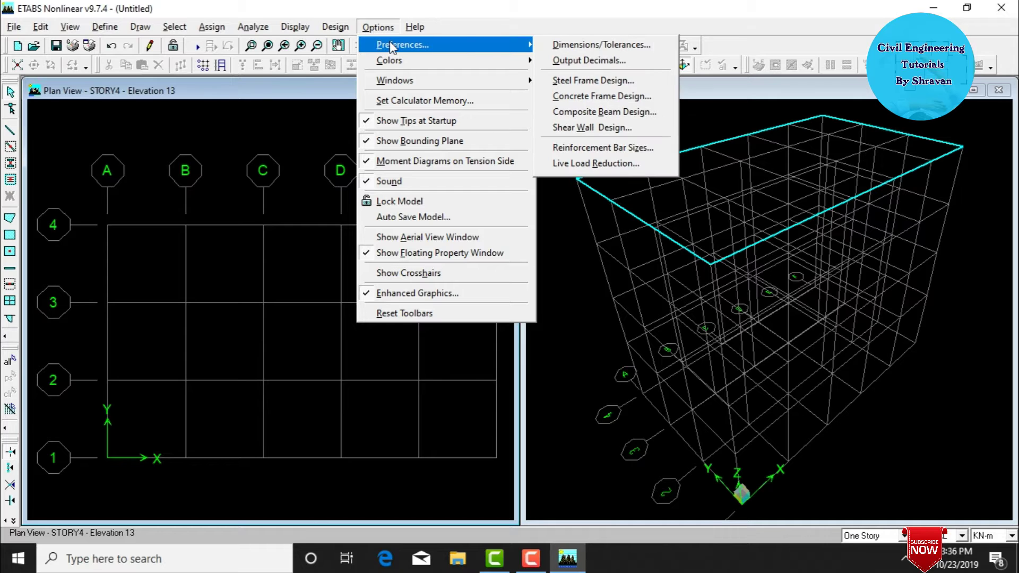
pyautogui.click(583, 83)
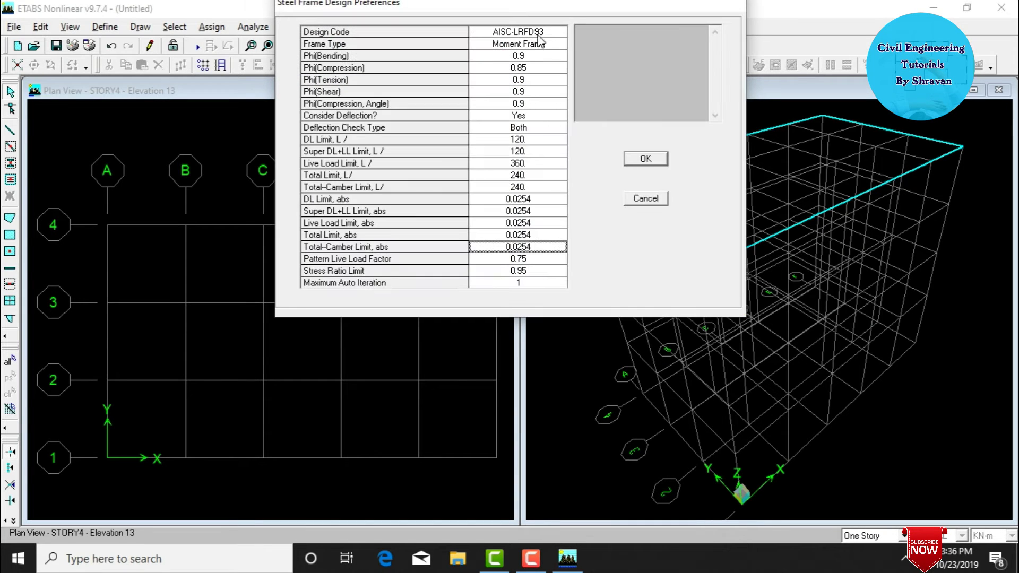
pyautogui.click(536, 33)
pyautogui.click(537, 33)
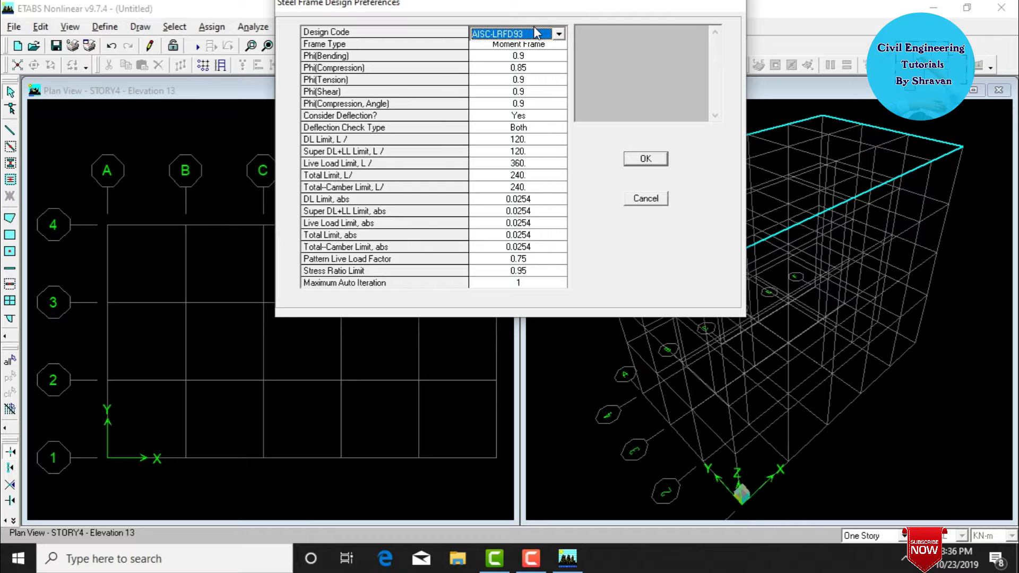
pyautogui.scroll(-5, 537, 33)
pyautogui.click(537, 33)
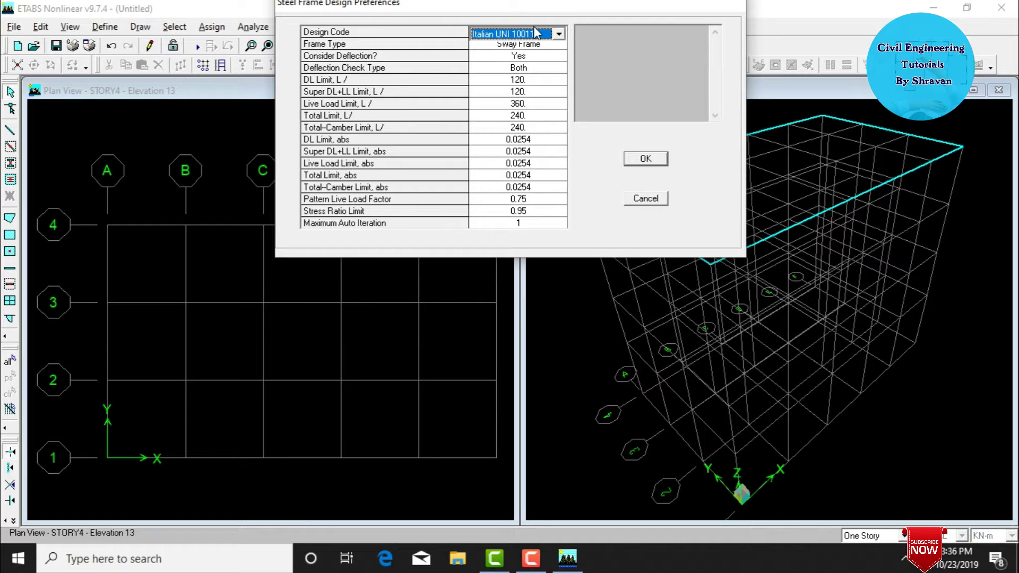
pyautogui.click(558, 34)
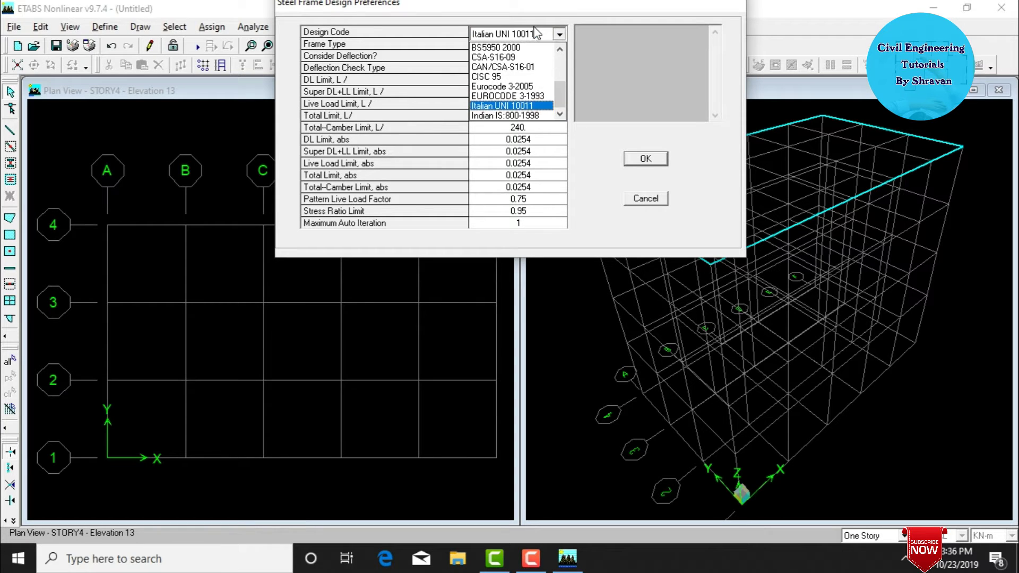
pyautogui.click(497, 116)
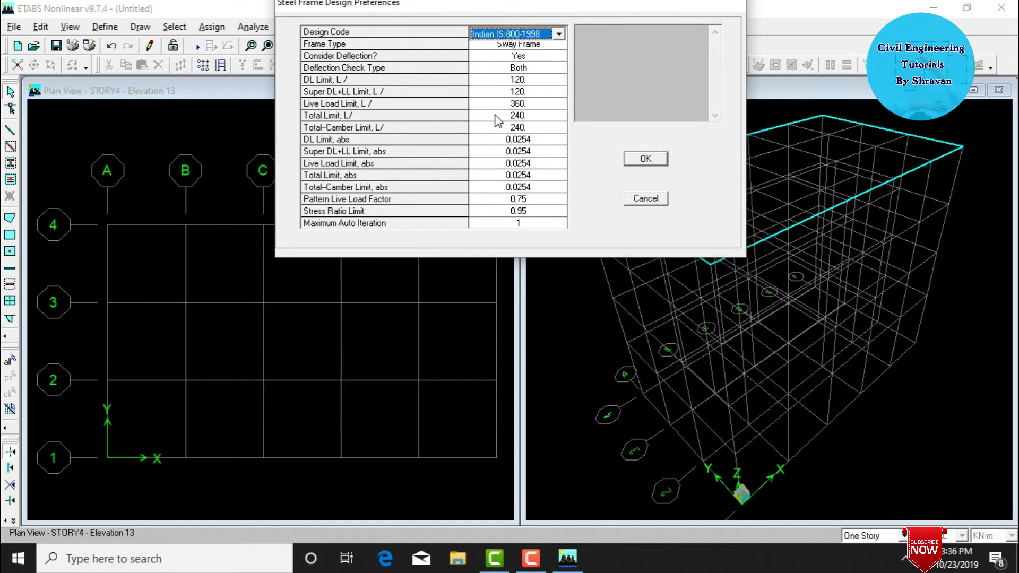
pyautogui.click(645, 158)
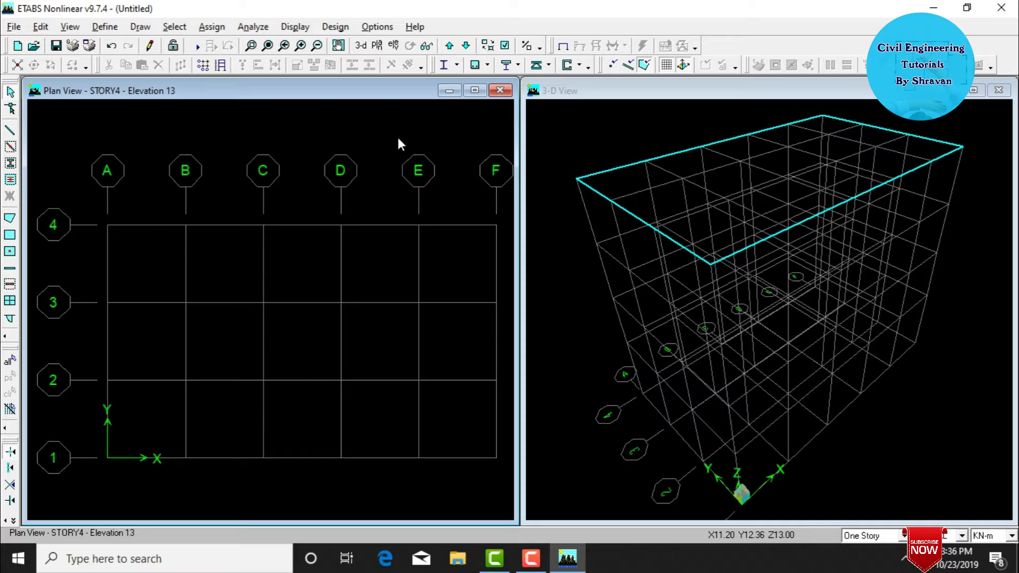
# - Add a new material to the model's material definitions and name it M20
pyautogui.click(105, 26)
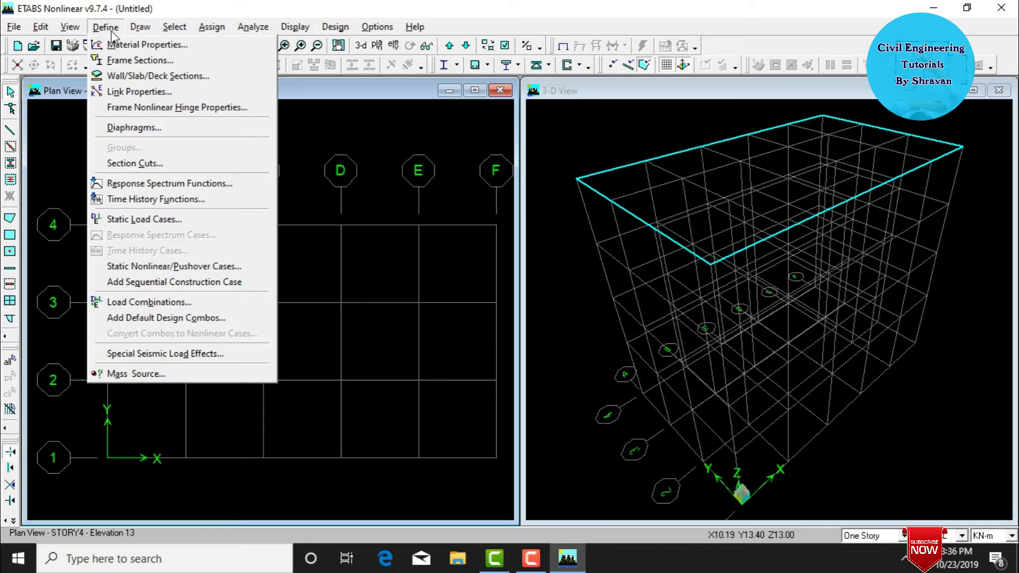
pyautogui.click(130, 43)
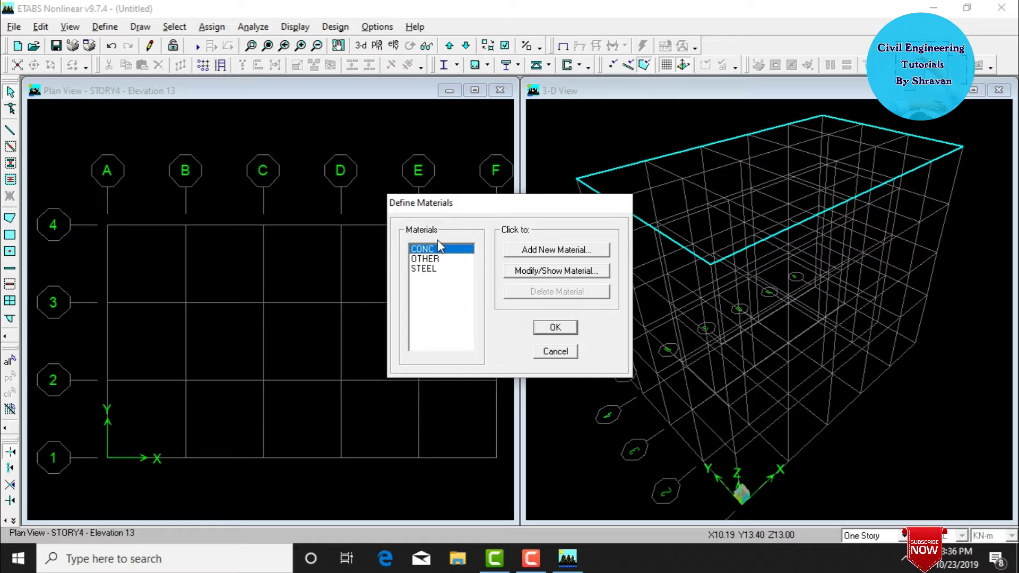
pyautogui.click(431, 259)
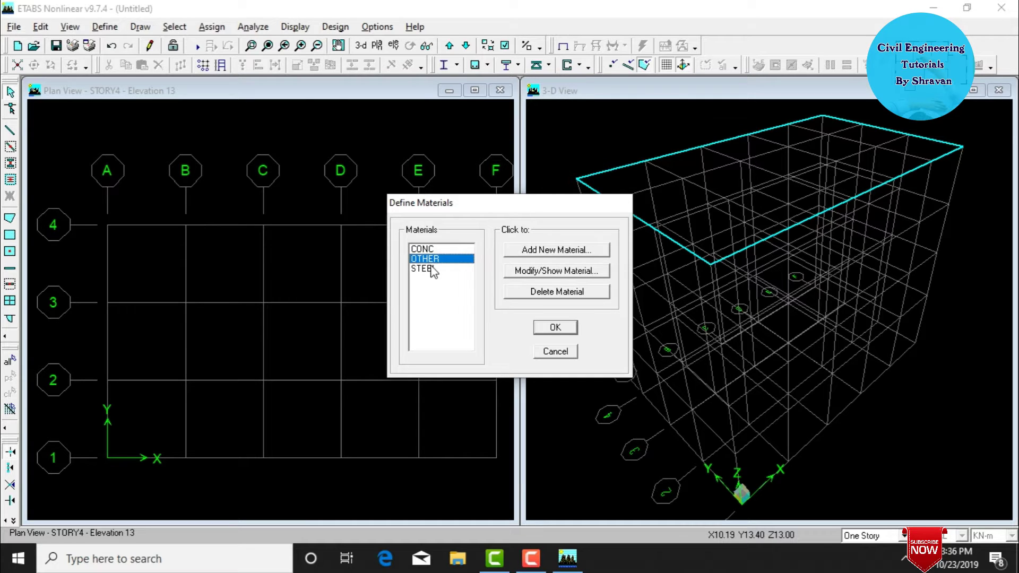
pyautogui.click(433, 269)
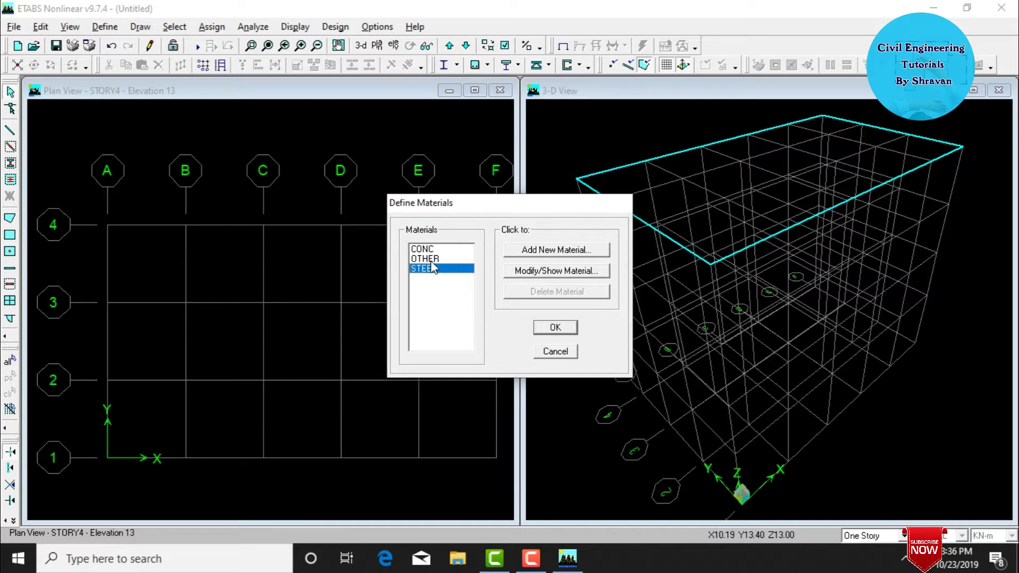
pyautogui.click(431, 252)
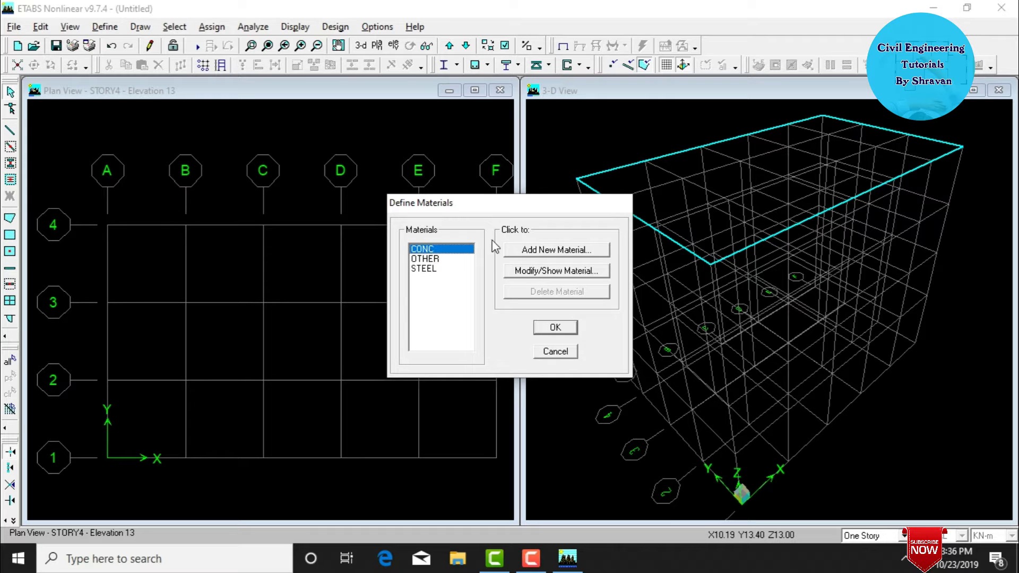
pyautogui.click(533, 250)
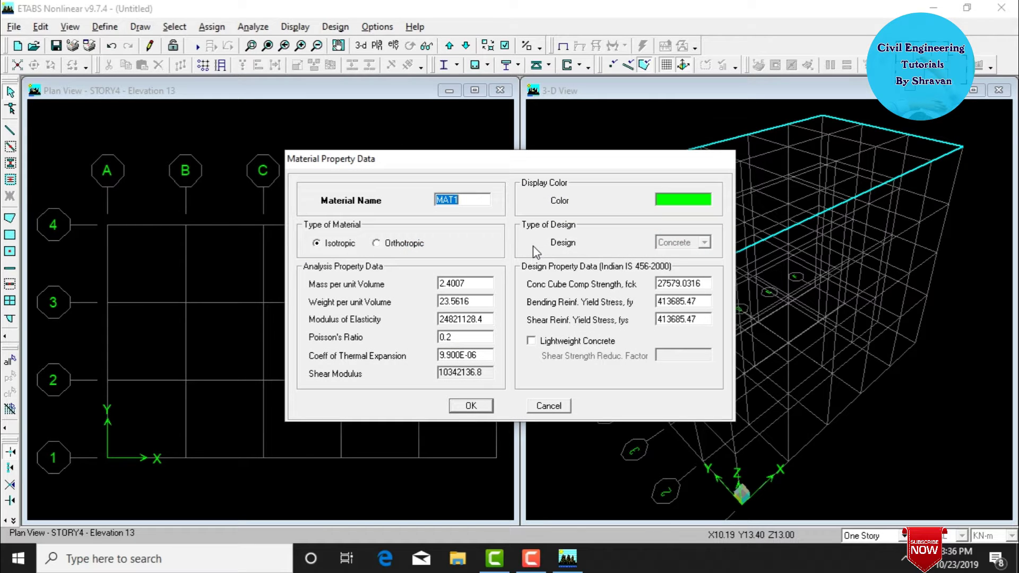
pyautogui.write('M20')
# - Give M20 a concrete cube strength of 20000 and bending and shear reinforcement yield stresses of 600000, and save the material definitions
pyautogui.doubleClick(707, 283)
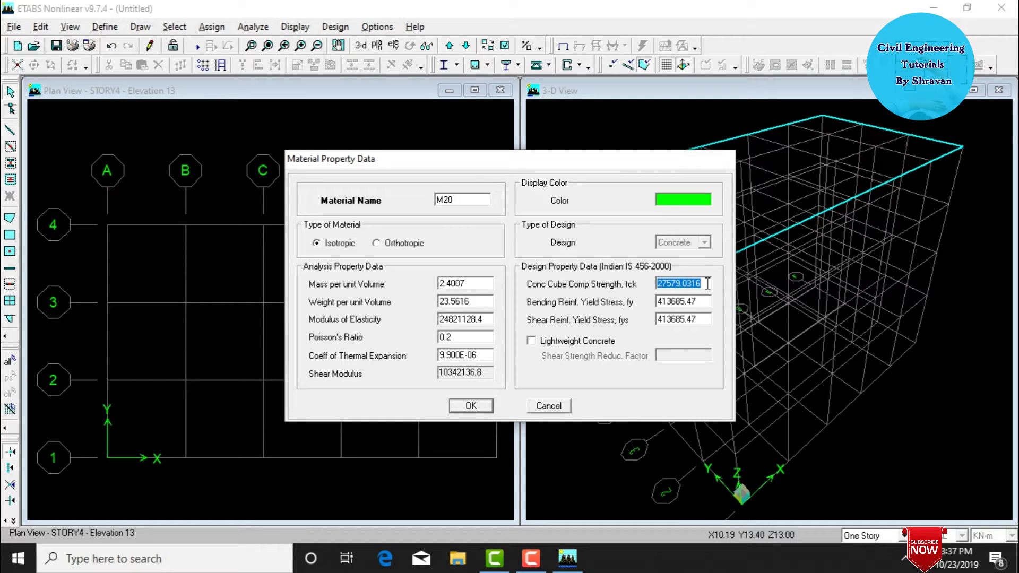
pyautogui.write('20000')
pyautogui.press('Tab')
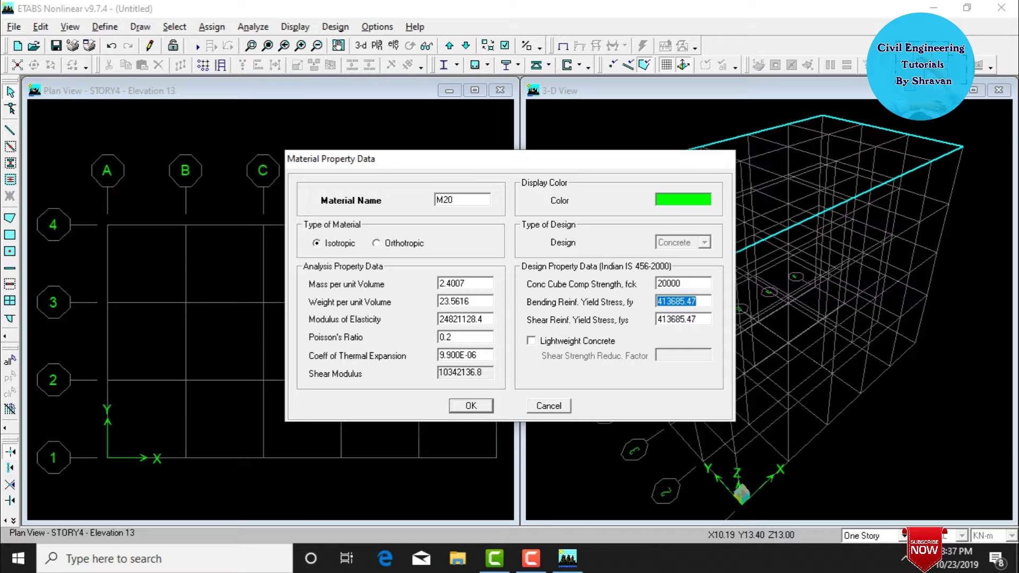
pyautogui.write('600000')
pyautogui.press('Tab')
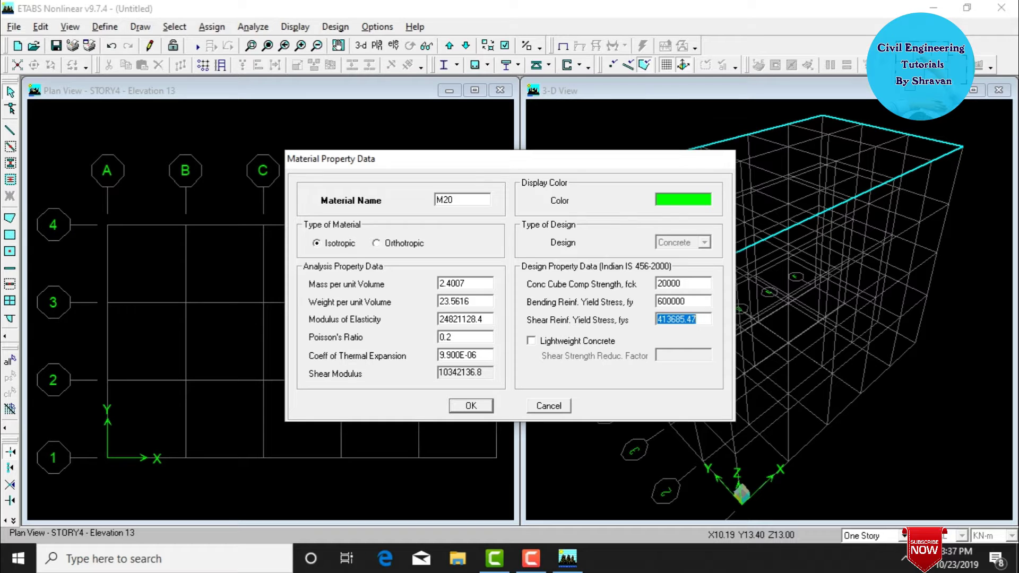
pyautogui.write('600000')
pyautogui.click(470, 406)
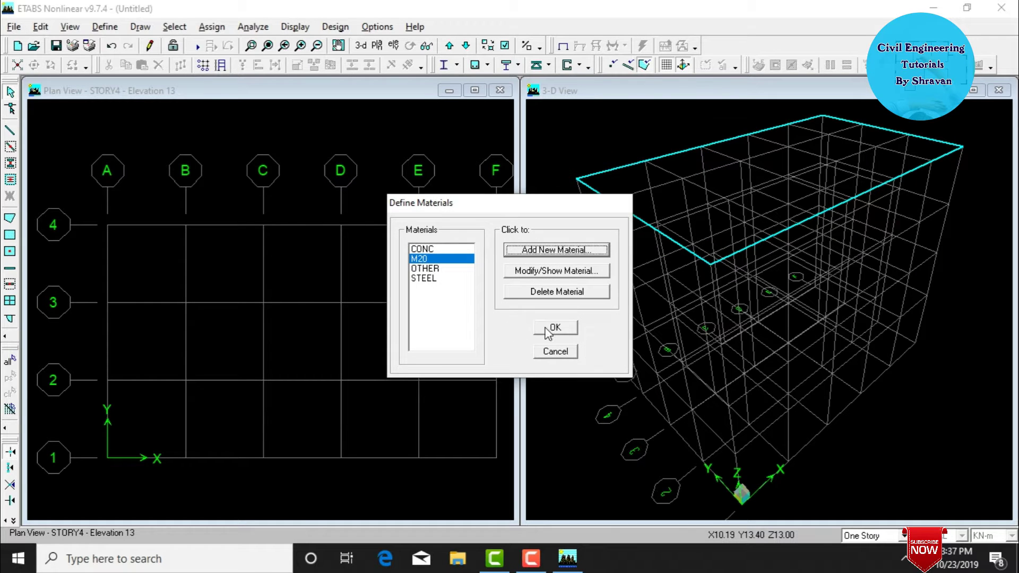
pyautogui.click(555, 329)
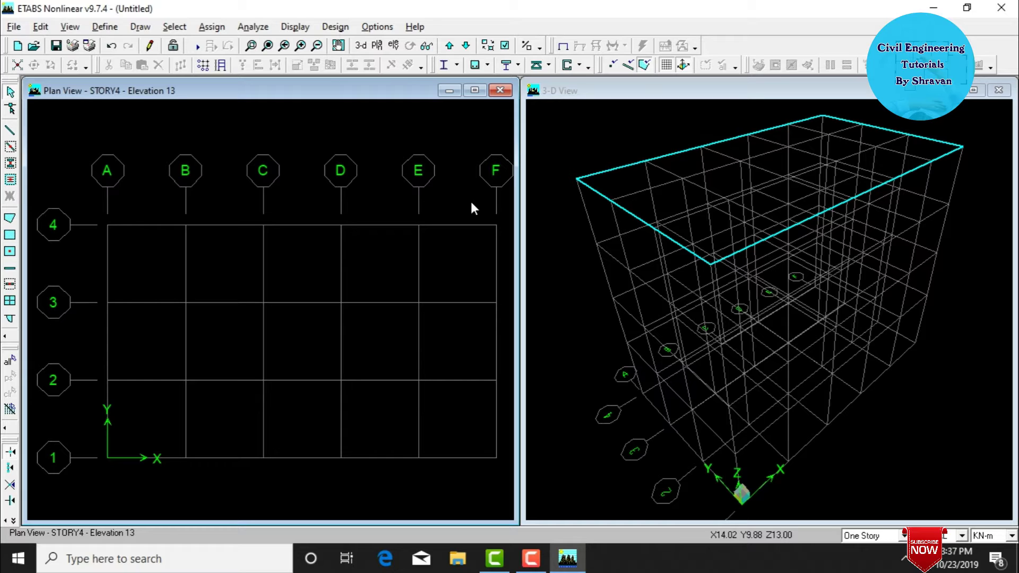
# - Delete all the default frame sections from the frame property definitions except W44X335
pyautogui.click(110, 28)
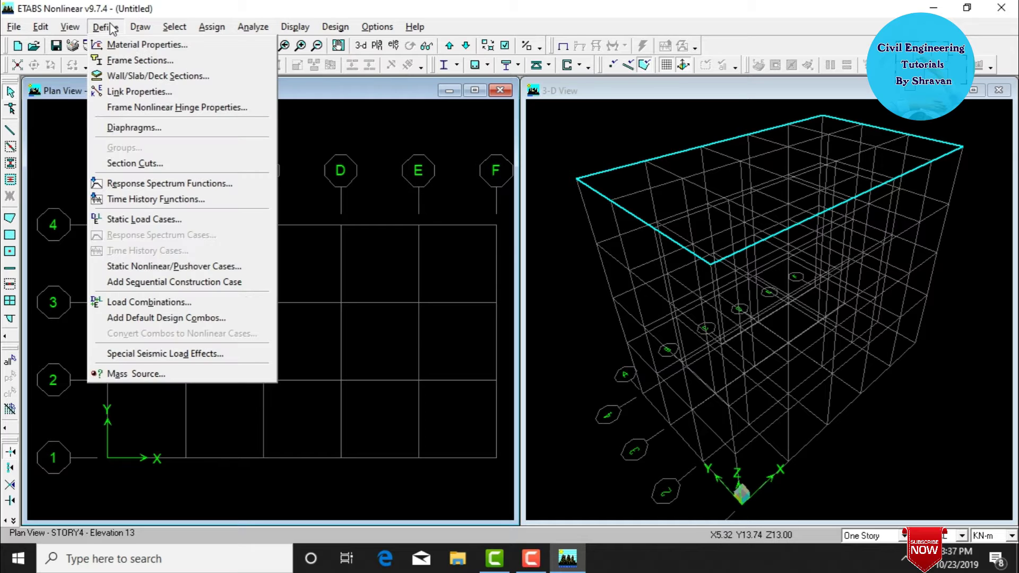
pyautogui.click(116, 60)
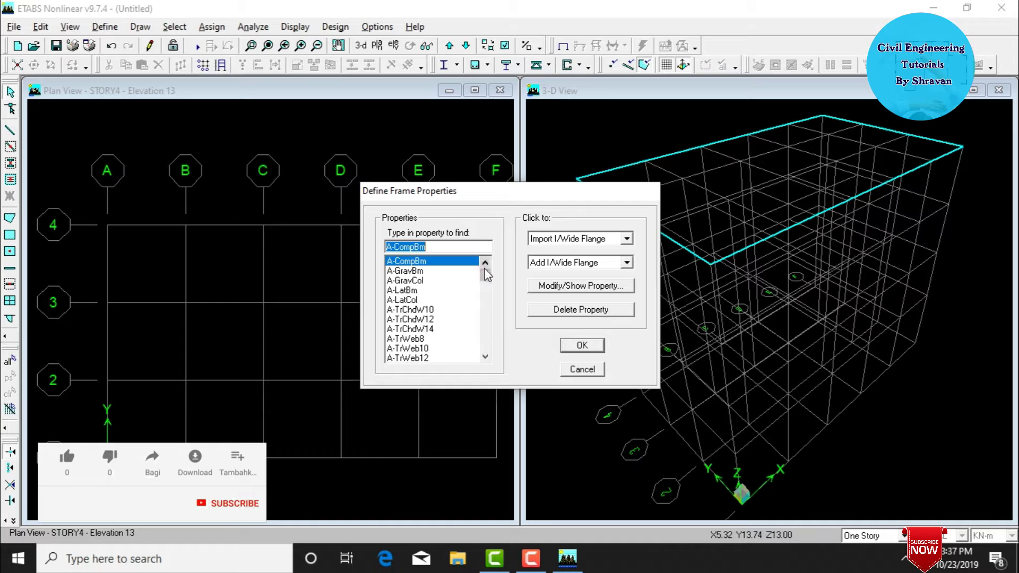
pyautogui.moveTo(487, 274); pyautogui.dragTo(488, 291)
pyautogui.moveTo(485, 344); pyautogui.dragTo(495, 261)
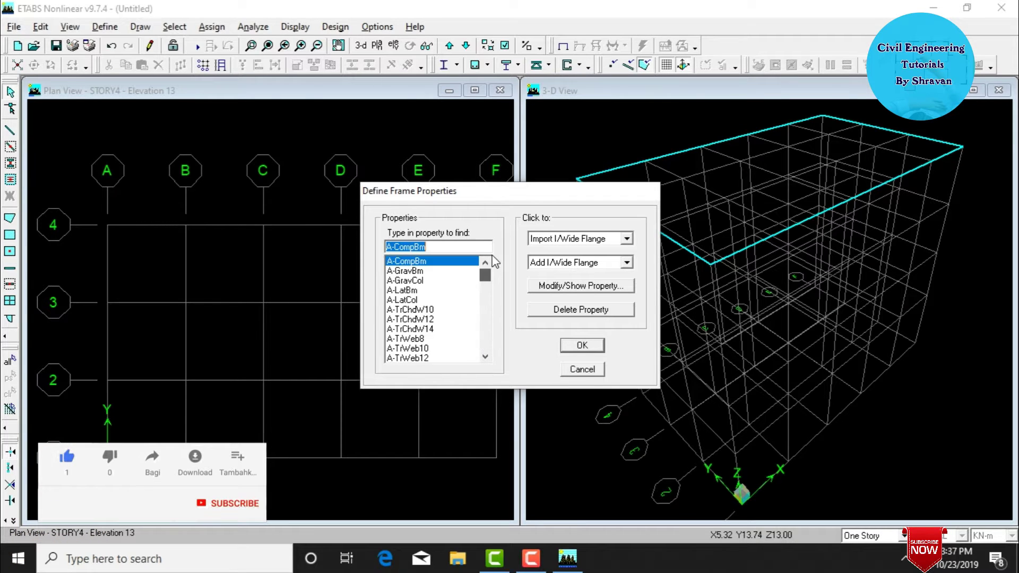
pyautogui.click(448, 263)
pyautogui.moveTo(448, 263); pyautogui.dragTo(435, 470)
pyautogui.click(578, 306)
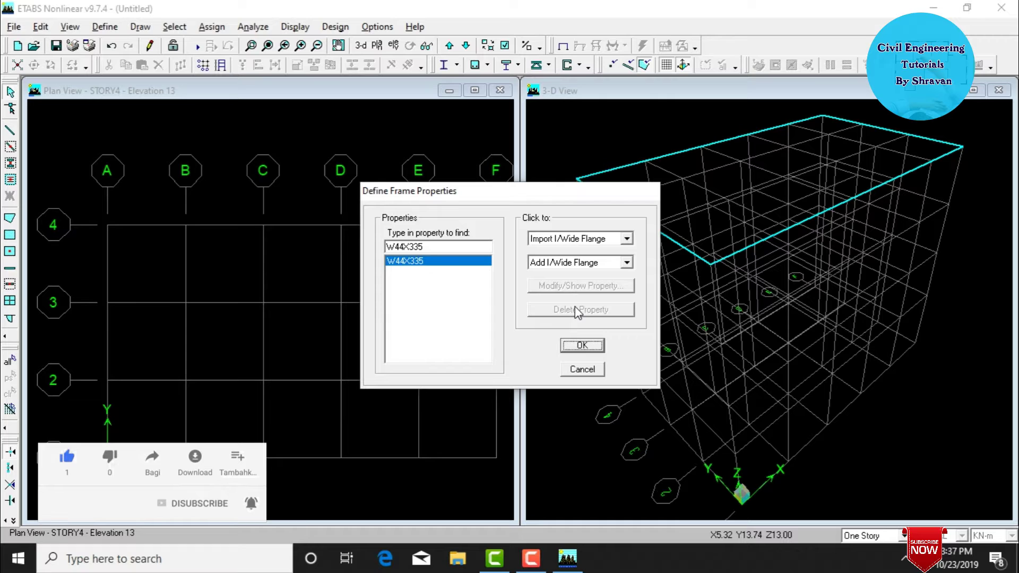
# - Add a rectangular frame section named B0.3X0.3 and assign it the M20 material
pyautogui.click(550, 266)
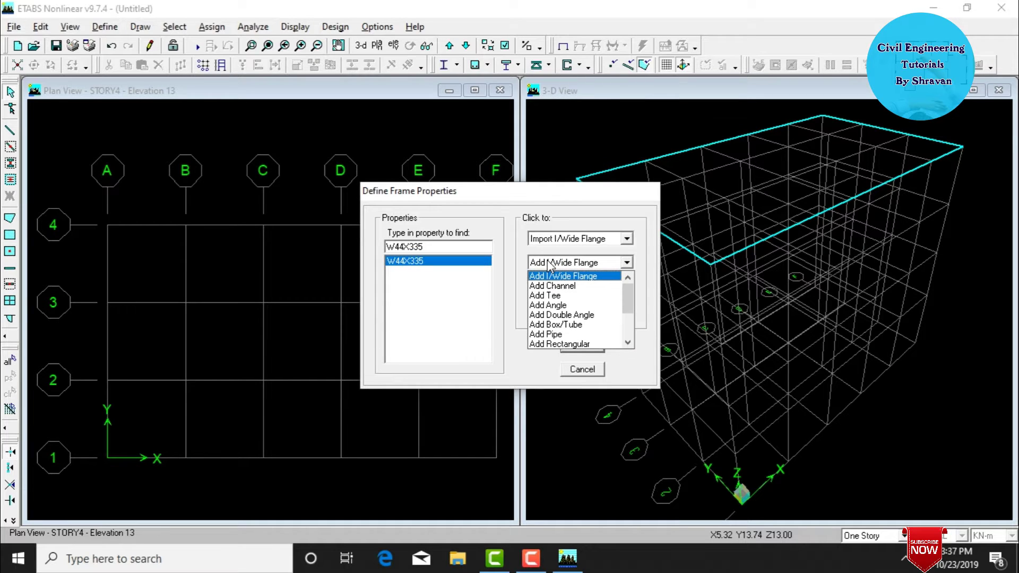
pyautogui.click(554, 344)
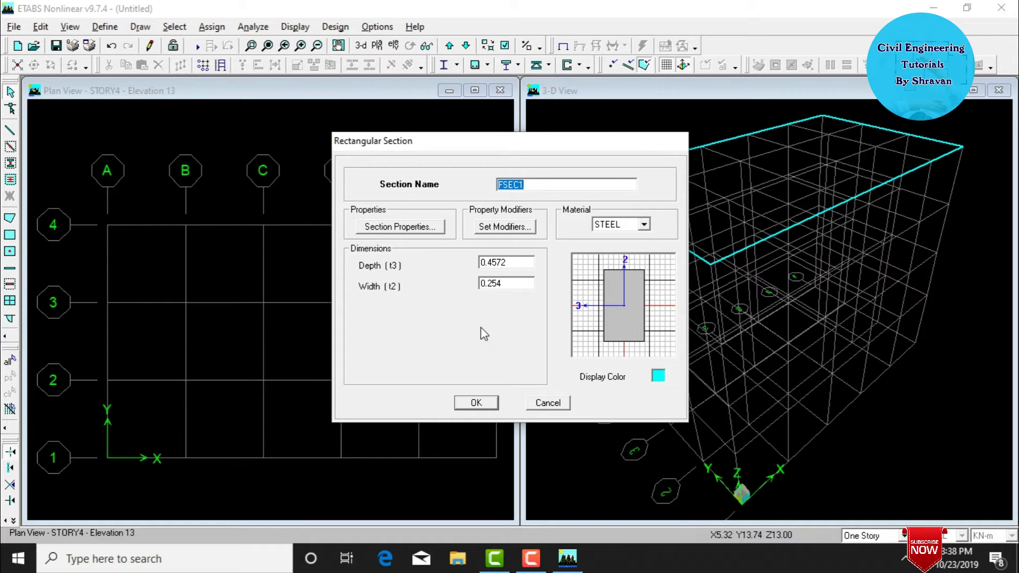
pyautogui.write('B0.3X0.3')
pyautogui.click(625, 224)
pyautogui.click(610, 248)
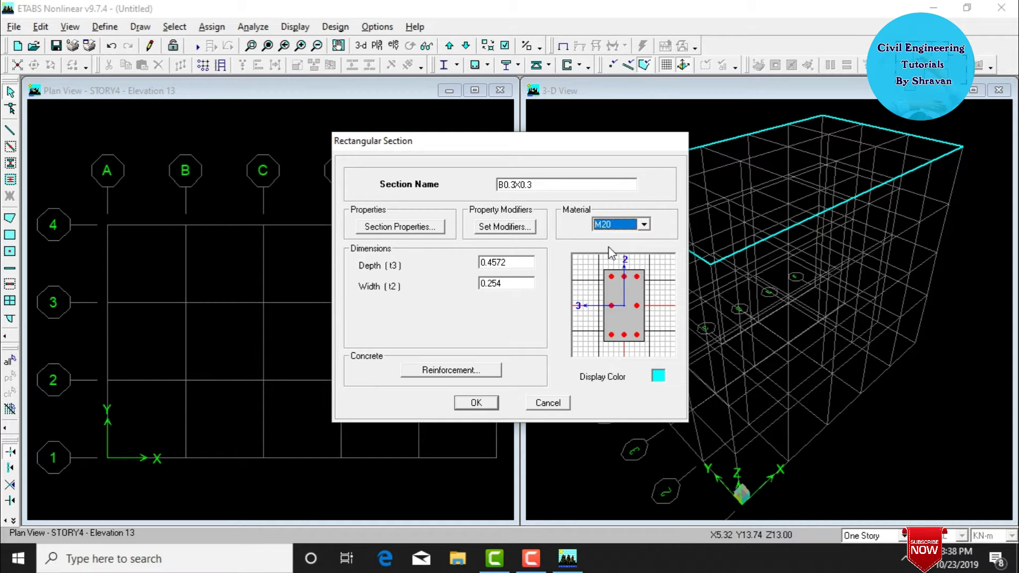
# - Set both the depth and the width of section B0.3X0.3 to 0.3
pyautogui.doubleClick(511, 261)
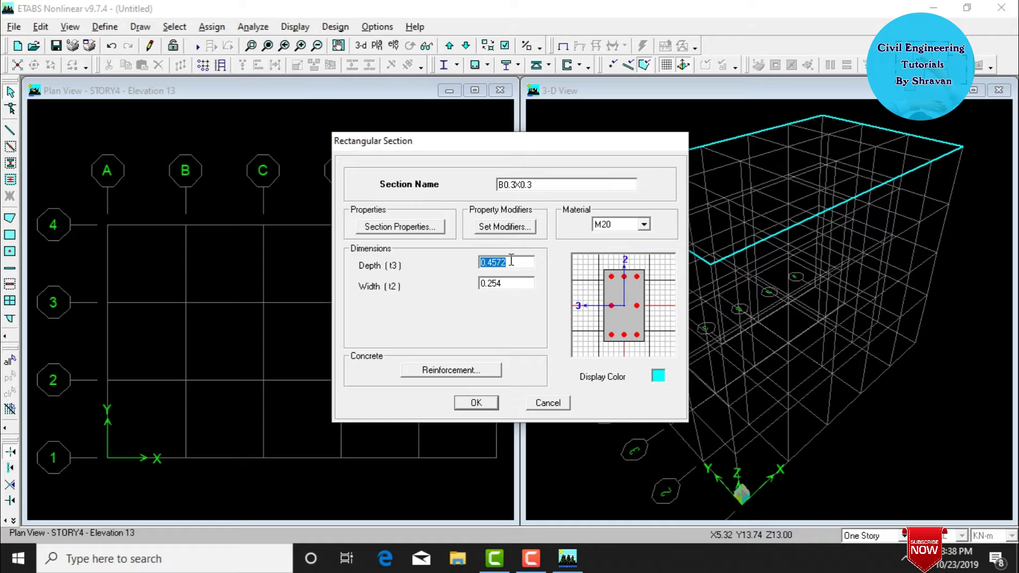
pyautogui.write('0.2')
pyautogui.press('Tab')
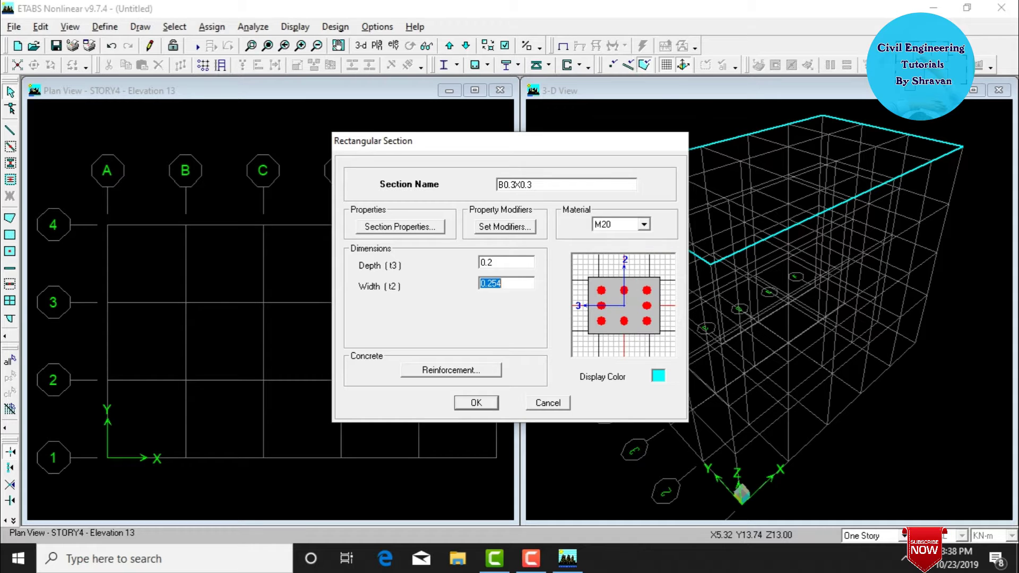
pyautogui.doubleClick(512, 261)
pyautogui.write('0.3')
pyautogui.press('Tab')
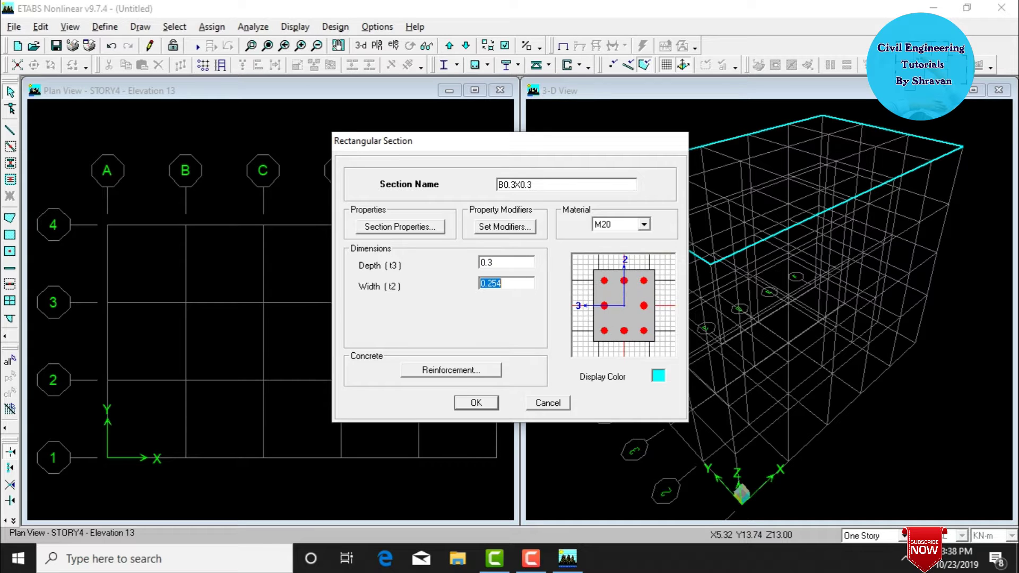
pyautogui.write('0.3')
# - Set the reinforcement design type of B0.3X0.3 to Beam and save the section
pyautogui.click(475, 370)
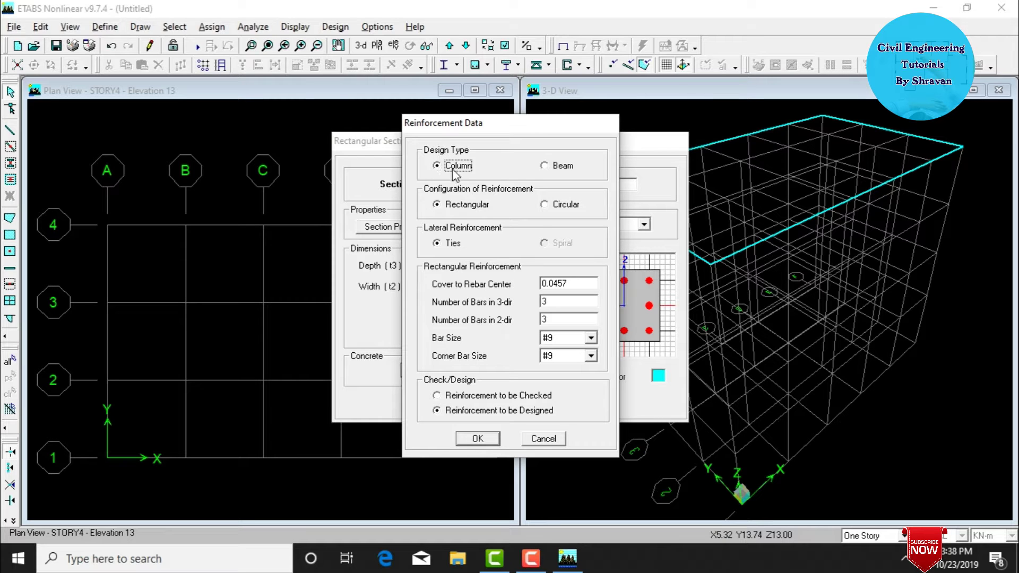
pyautogui.click(546, 165)
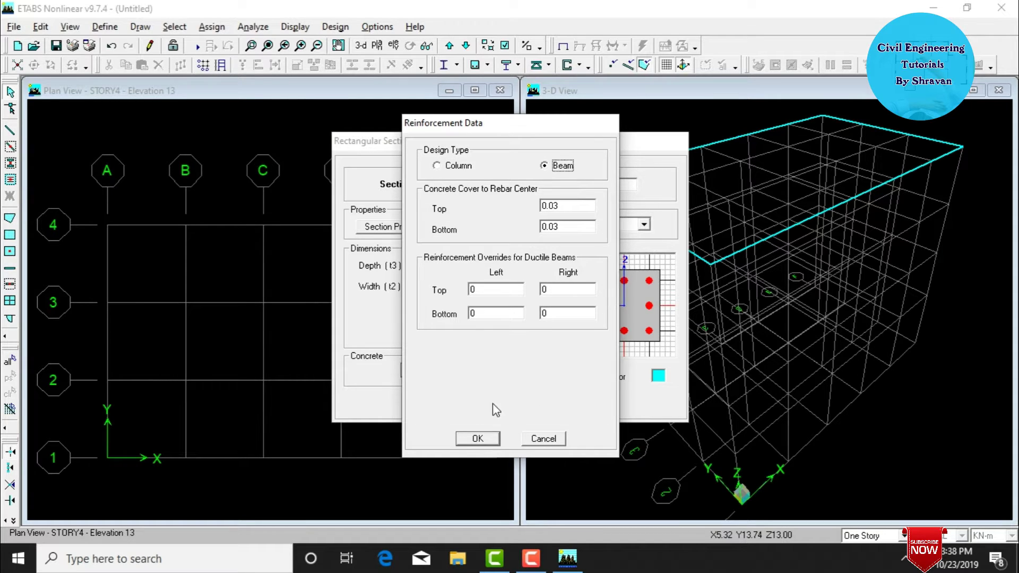
pyautogui.click(484, 438)
pyautogui.click(476, 403)
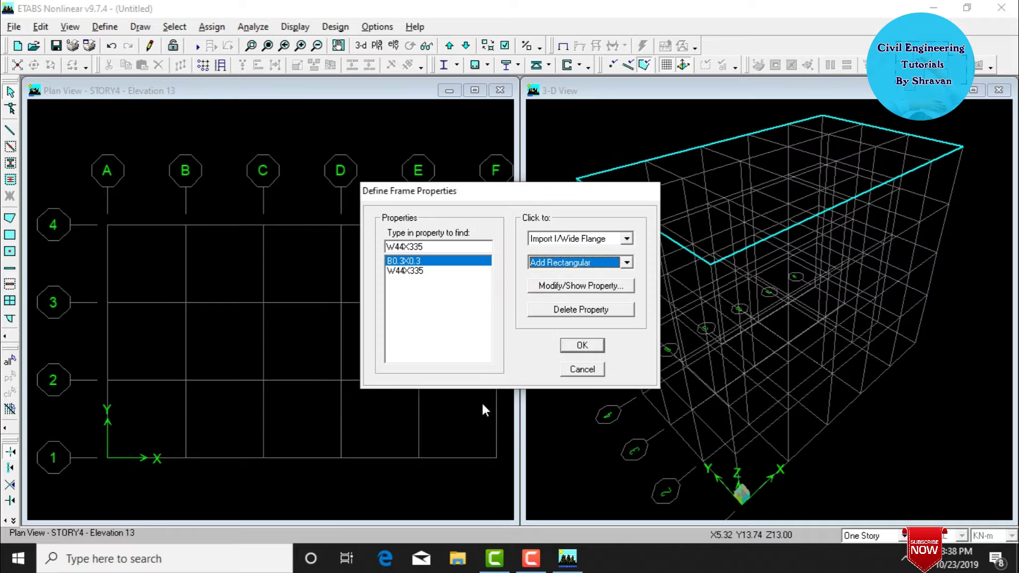
# - Delete the remaining default section W44X335 from the frame property definitions
pyautogui.click(421, 264)
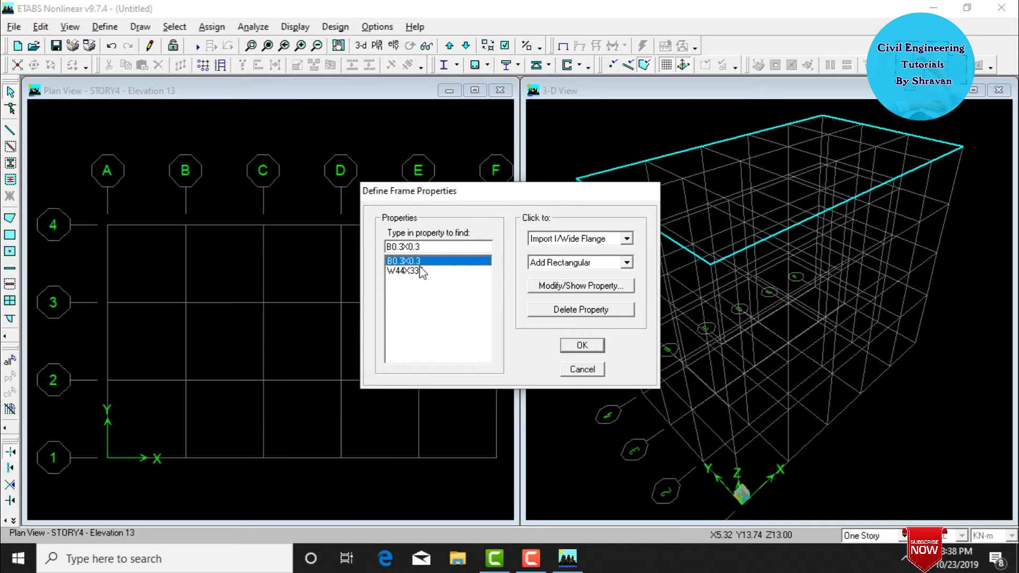
pyautogui.click(421, 270)
pyautogui.click(561, 312)
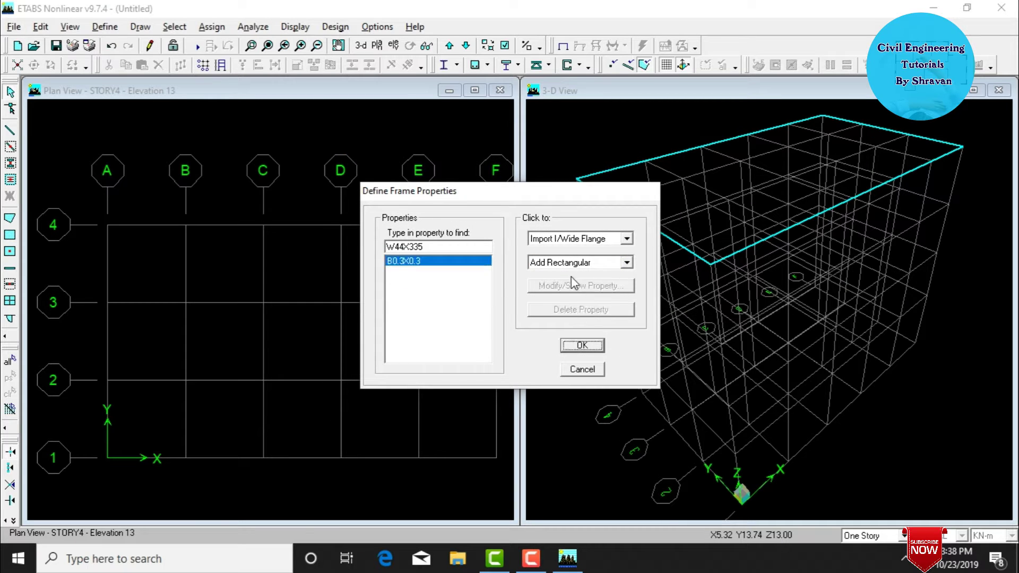
# - Add a rectangular frame section named C0.3X0.45 and assign it the M20 material
pyautogui.click(565, 263)
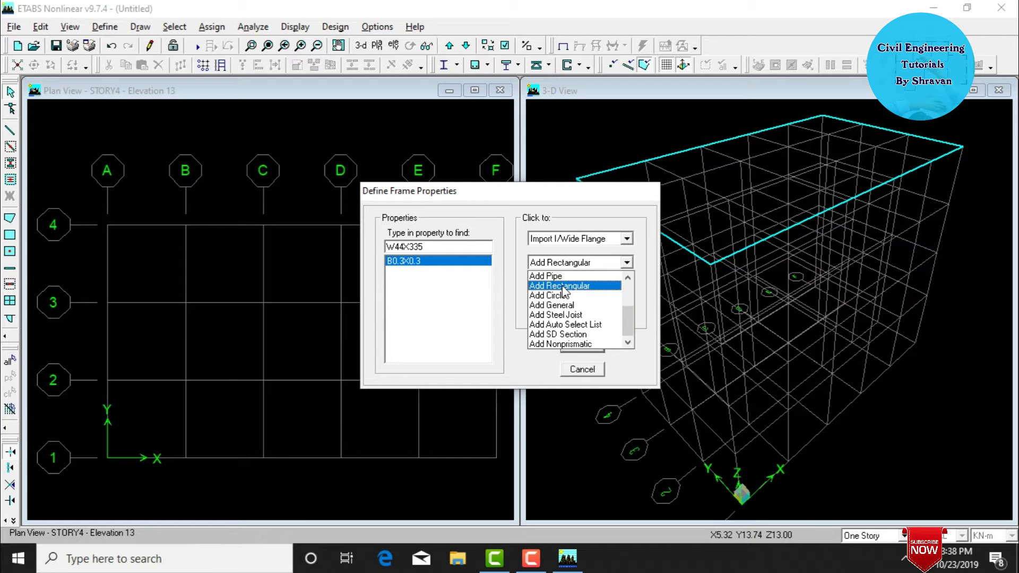
pyautogui.click(563, 286)
pyautogui.write('C0.')
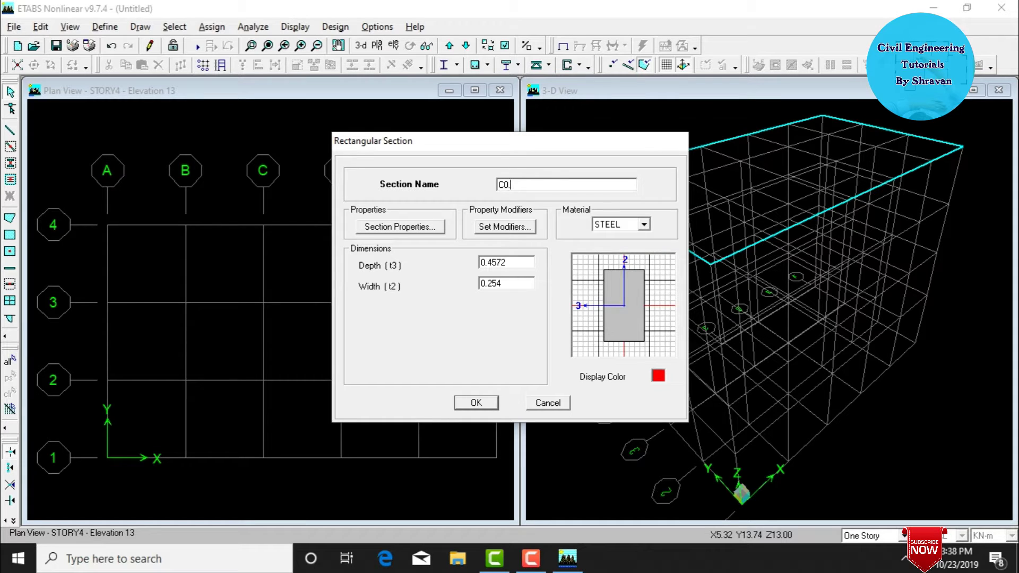
pyautogui.write('3X0.45')
pyautogui.click(644, 224)
pyautogui.click(616, 248)
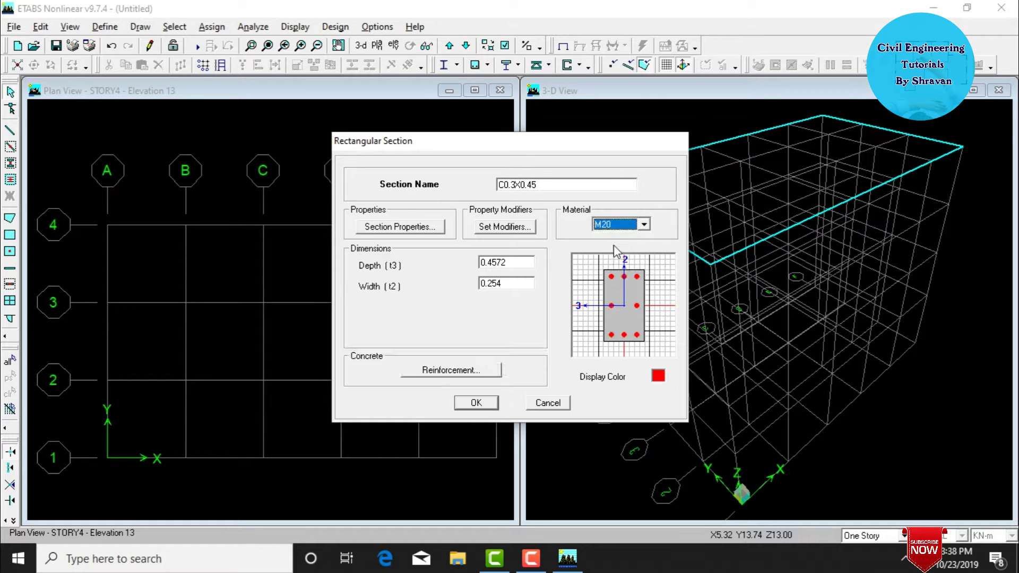
# - Set the depth of section C0.3X0.45 to 0.3 and its width to 0.45
pyautogui.doubleClick(528, 262)
pyautogui.write('0.3')
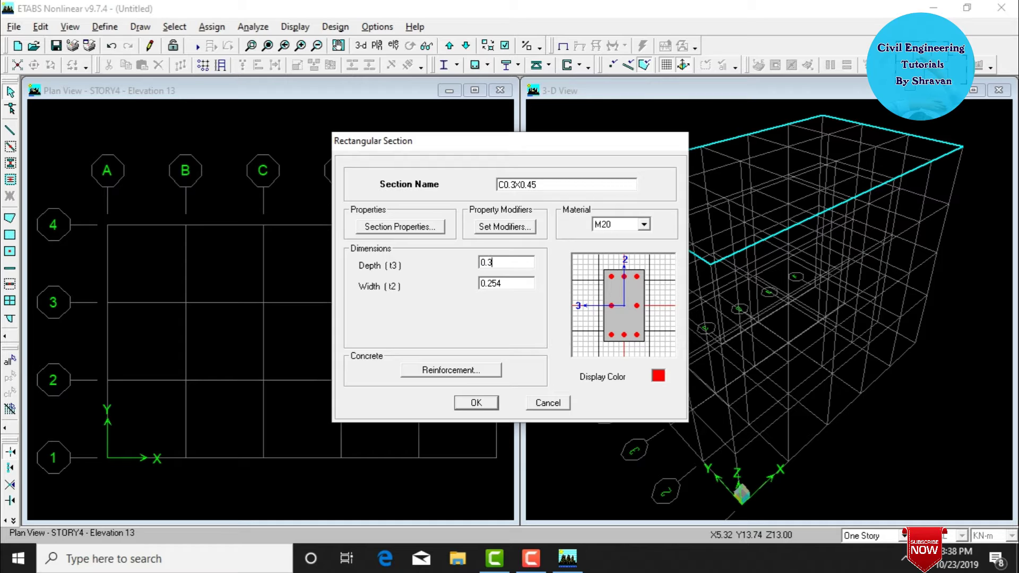
pyautogui.press('Tab')
pyautogui.write('0.3')
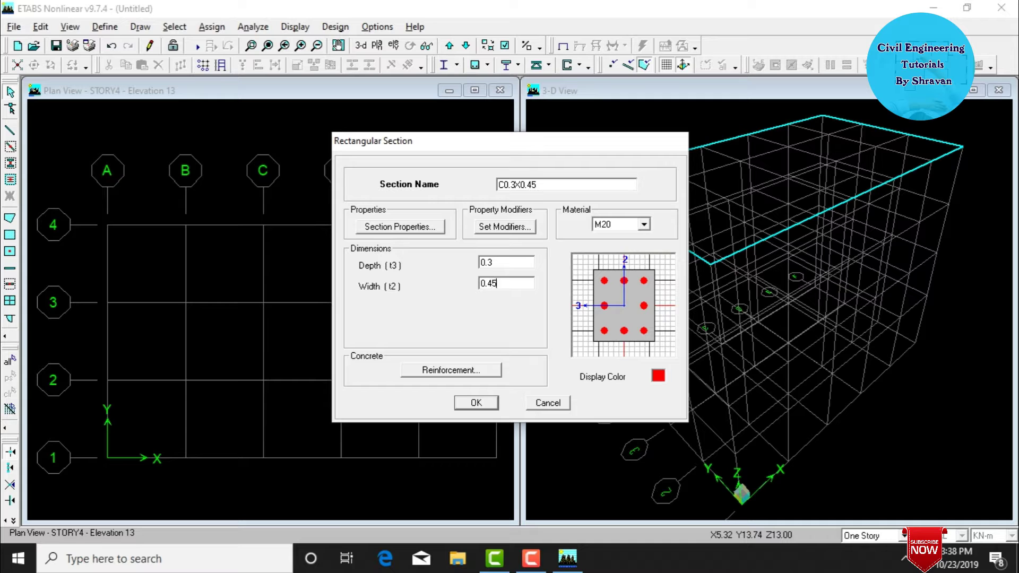
# - Set the cover to rebar center to 0.04 in the column reinforcement data of C0.3X0.45
pyautogui.click(461, 370)
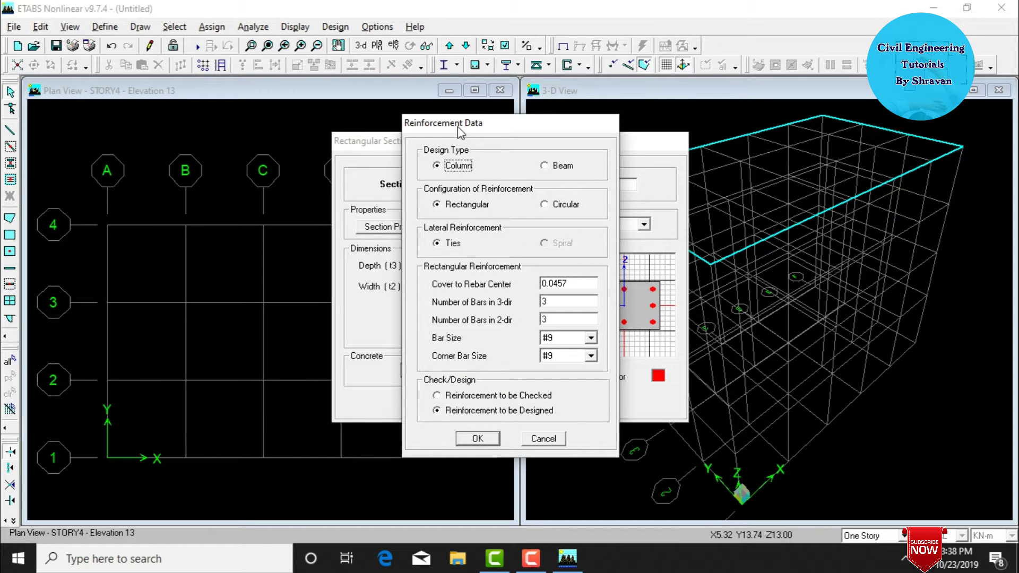
pyautogui.moveTo(457, 125); pyautogui.dragTo(527, 90)
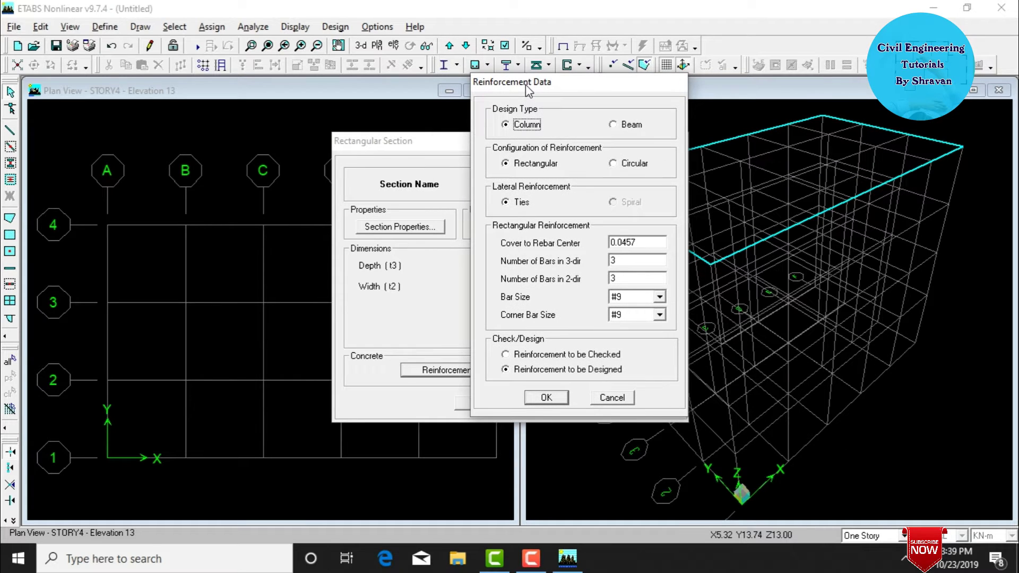
pyautogui.doubleClick(642, 243)
pyautogui.write('0.')
pyautogui.moveTo(527, 83); pyautogui.dragTo(603, 68)
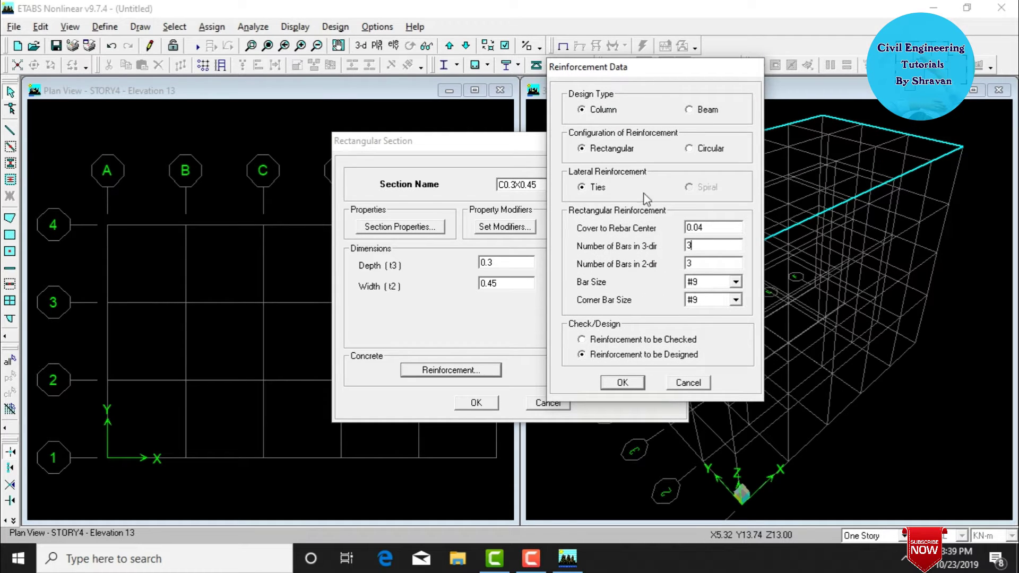
pyautogui.click(702, 249)
# - Set the bar size of the column reinforcement to 12d and the corner bar size to 16d
pyautogui.click(721, 284)
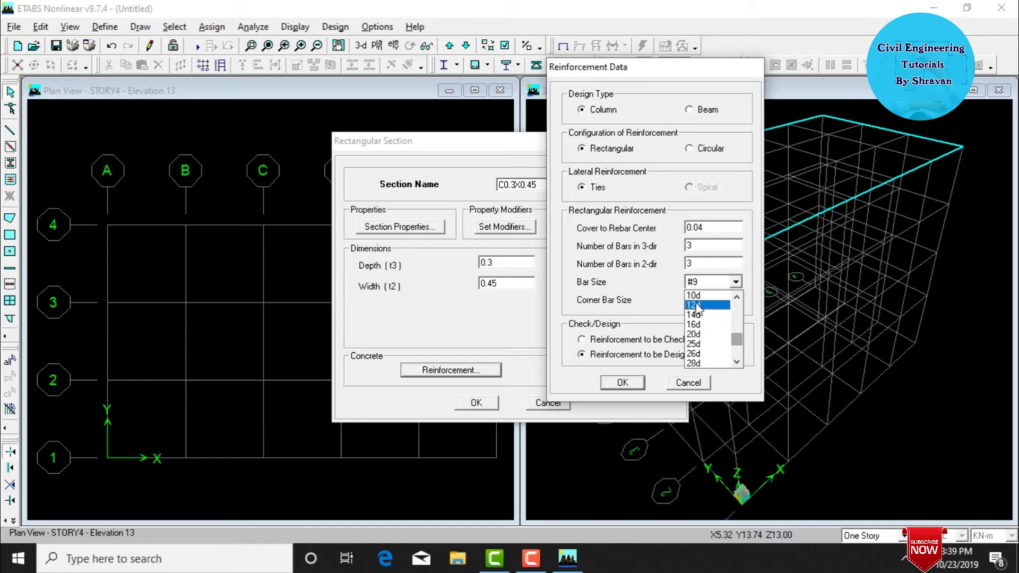
pyautogui.click(697, 307)
pyautogui.click(703, 300)
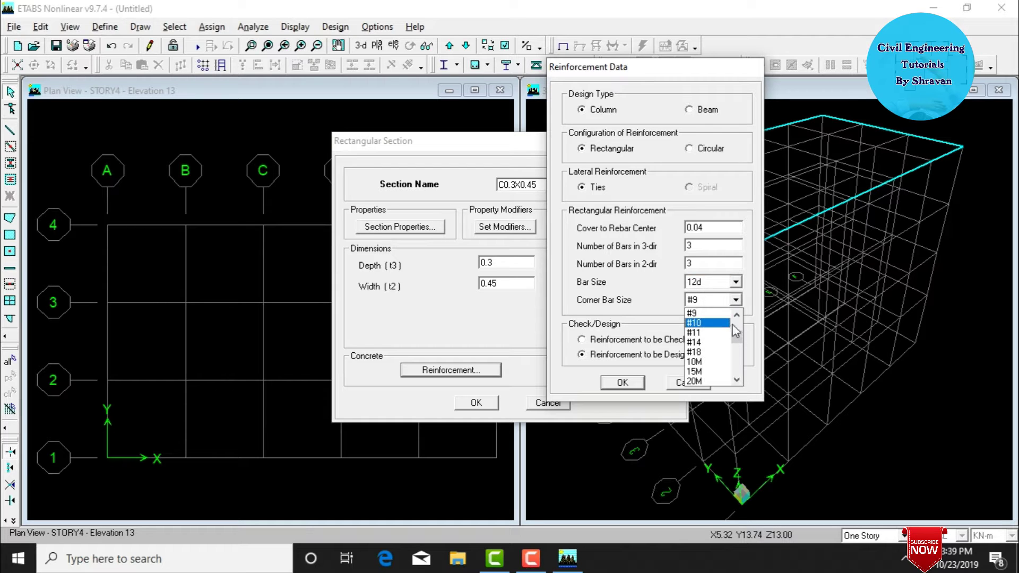
pyautogui.moveTo(738, 336); pyautogui.dragTo(740, 361)
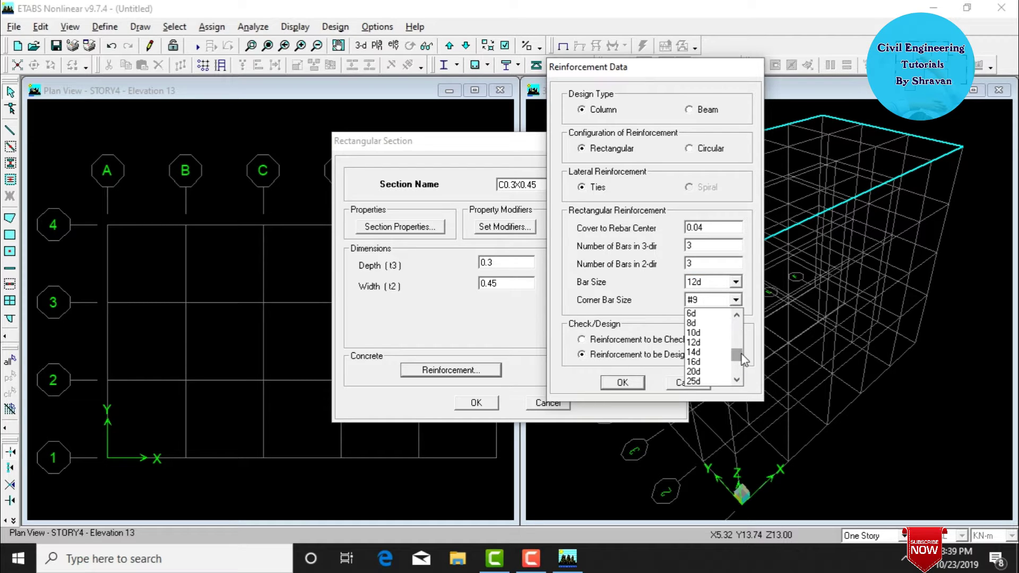
pyautogui.click(714, 363)
# - Set the column reinforcement to be checked, and save section C0.3X0.45 and the frame property definitions
pyautogui.click(668, 340)
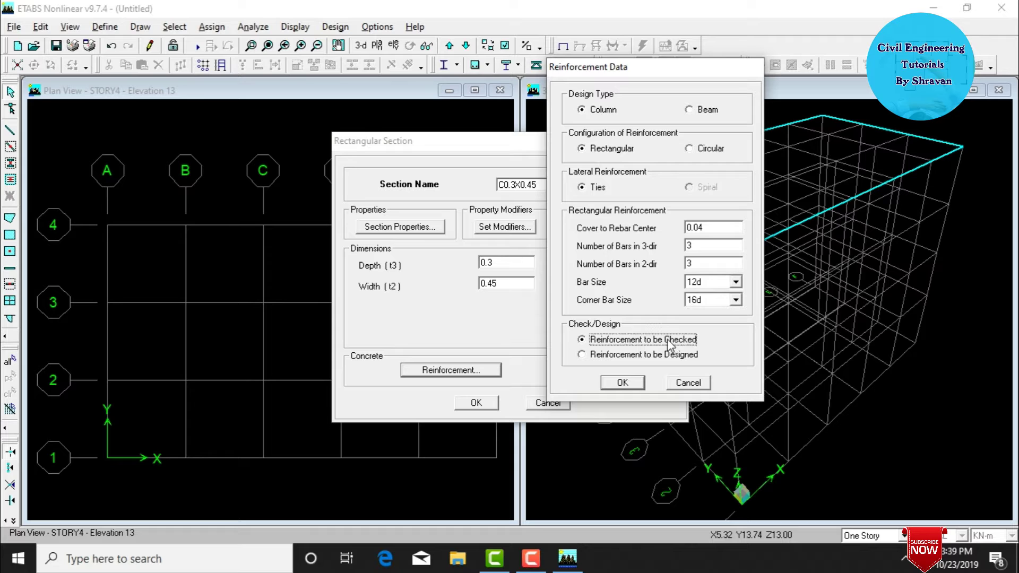
pyautogui.click(617, 384)
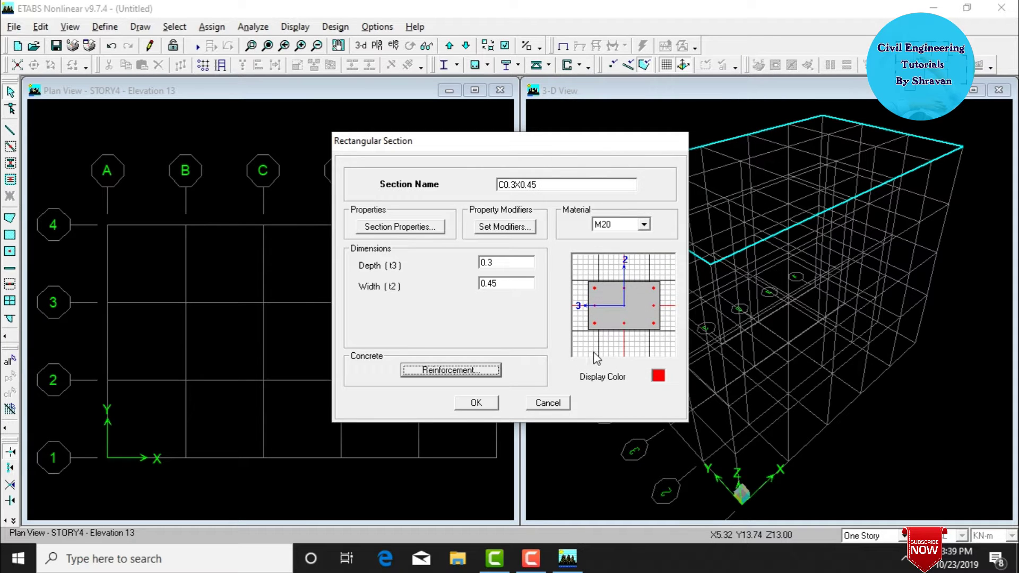
pyautogui.click(475, 404)
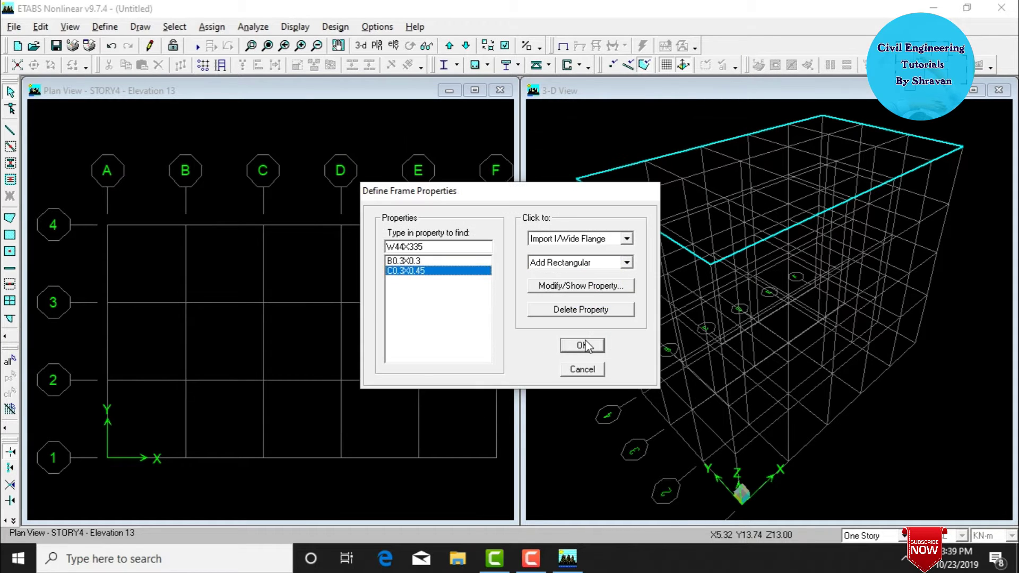
pyautogui.click(584, 345)
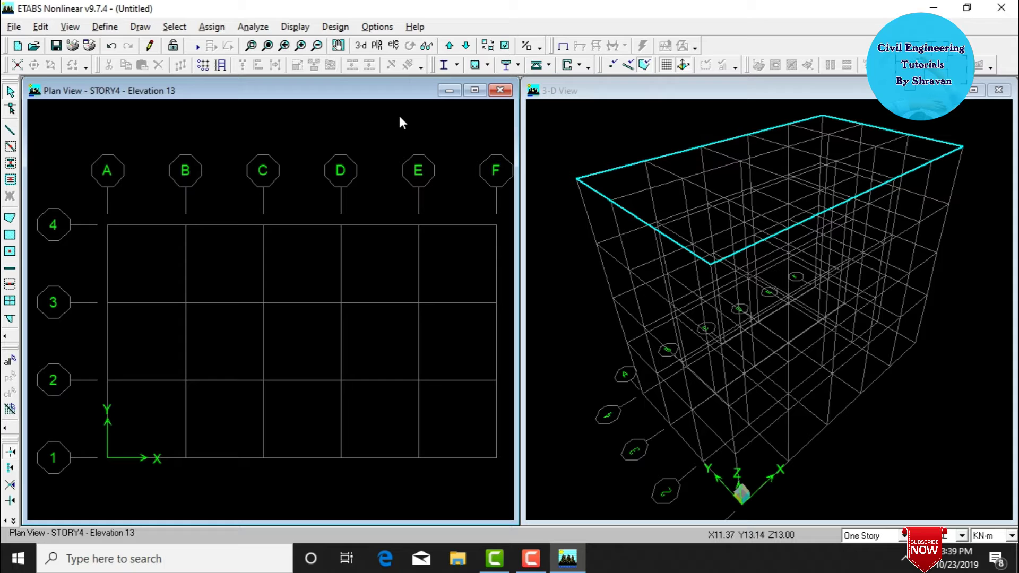
# - Delete the default sections from the wall/slab/deck definitions, keeping only WALL1
pyautogui.click(114, 28)
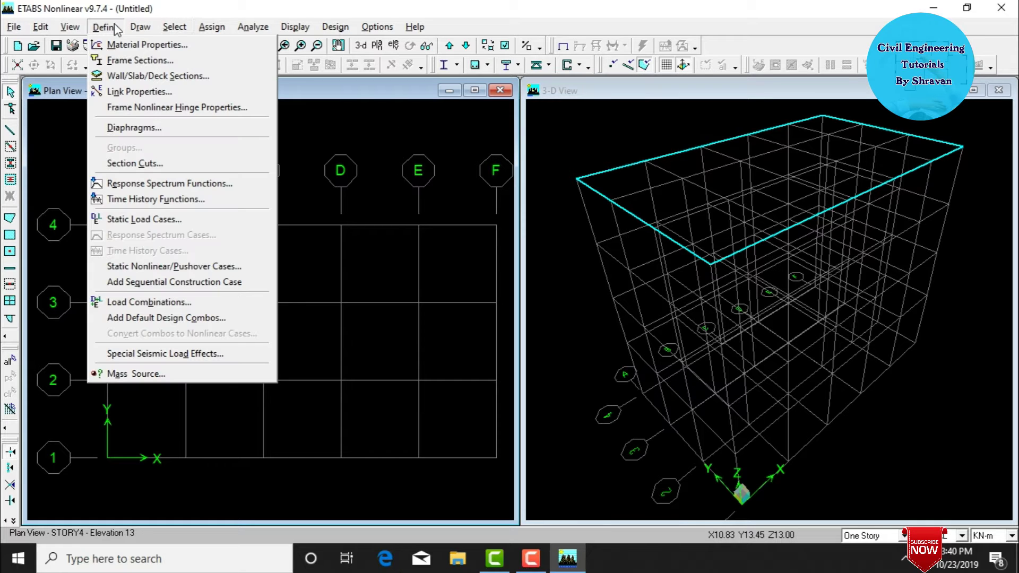
pyautogui.click(136, 76)
pyautogui.click(538, 289)
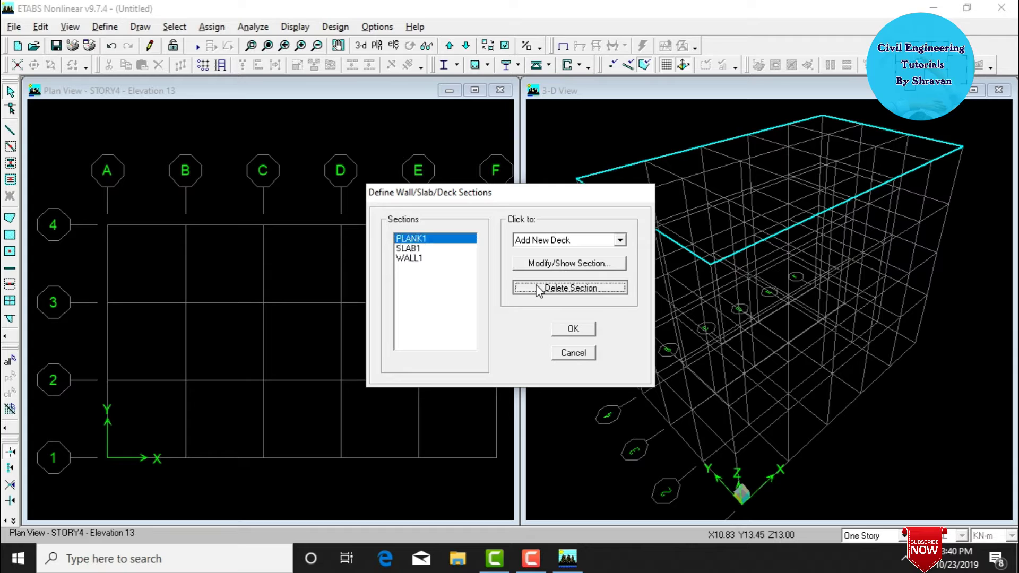
pyautogui.click(538, 290)
pyautogui.click(539, 290)
# - Add a new slab section named S125 with M20 as its material
pyautogui.click(544, 242)
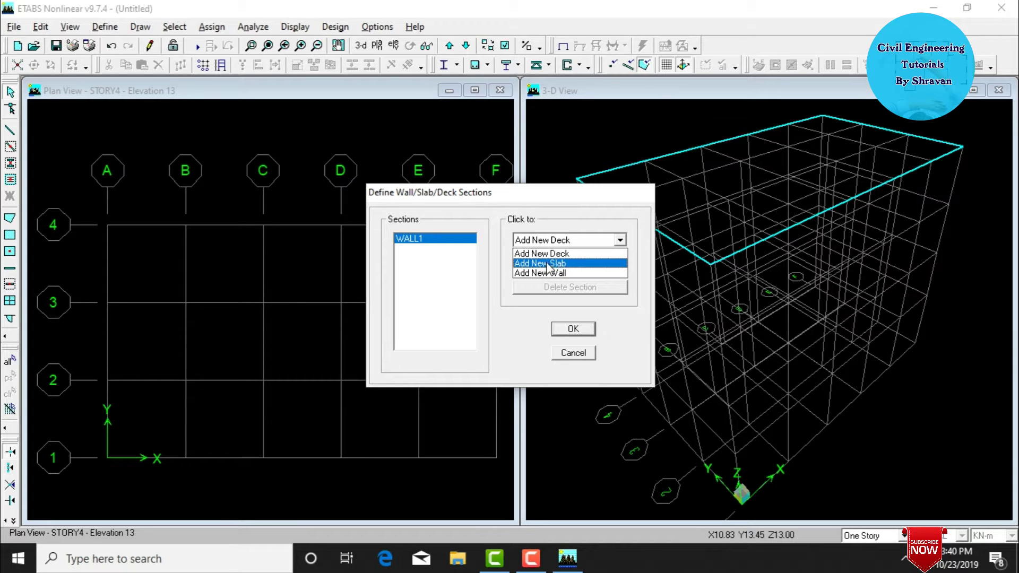
pyautogui.click(548, 265)
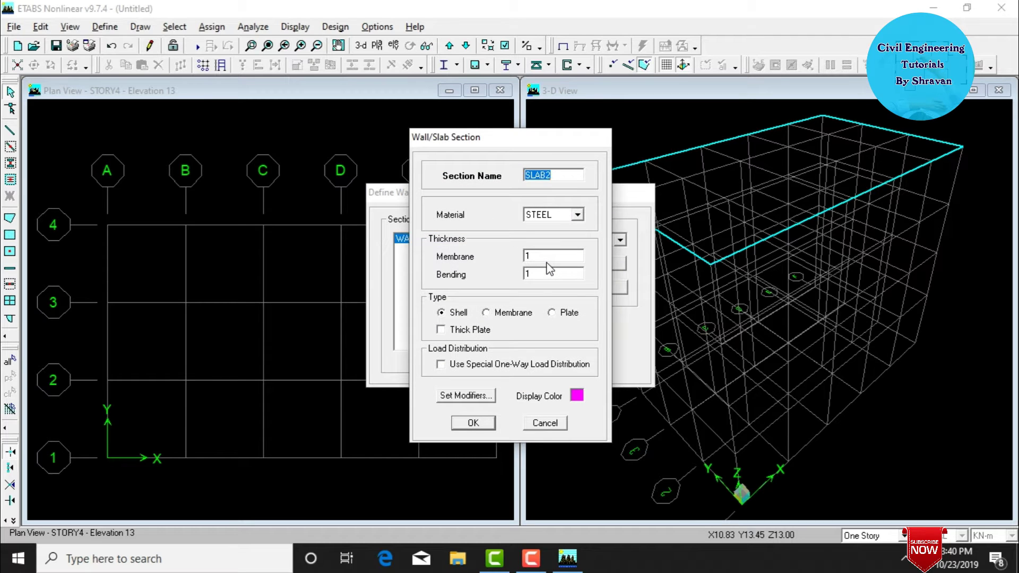
pyautogui.write('S125')
pyautogui.click(546, 215)
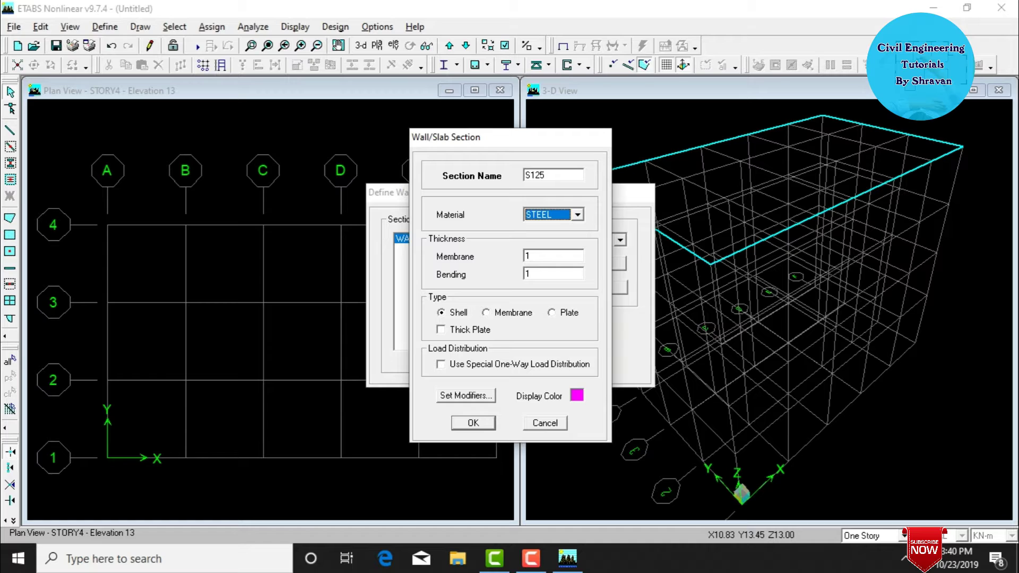
pyautogui.press('c')
pyautogui.click(576, 214)
pyautogui.click(546, 242)
# - Set the membrane and bending thickness of S125 to 0.125, make it a Membrane type, and save the section
pyautogui.doubleClick(537, 257)
pyautogui.write('0')
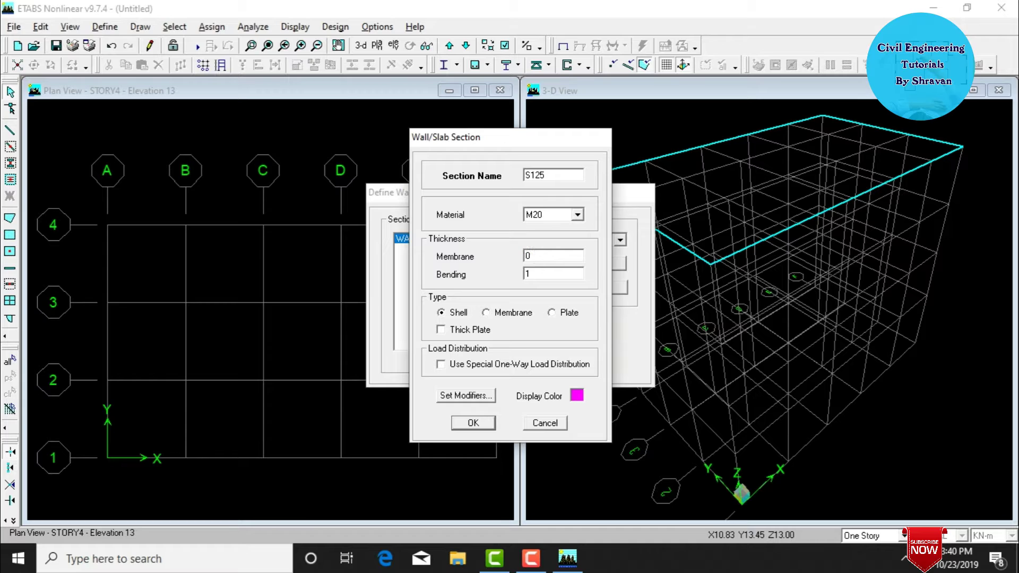
pyautogui.write('.125')
pyautogui.press('Tab')
pyautogui.write('0.12')
pyautogui.click(487, 313)
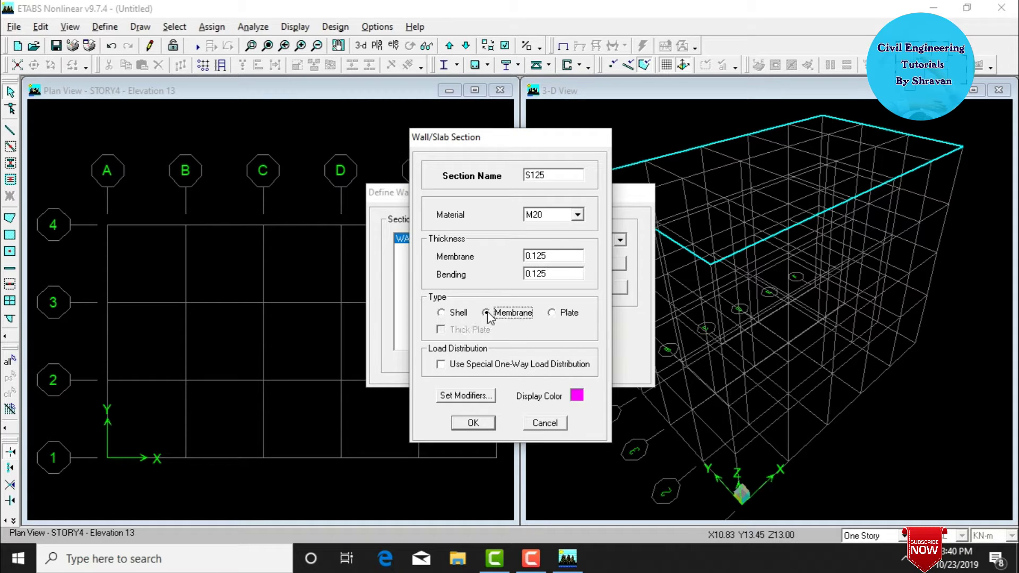
pyautogui.click(469, 423)
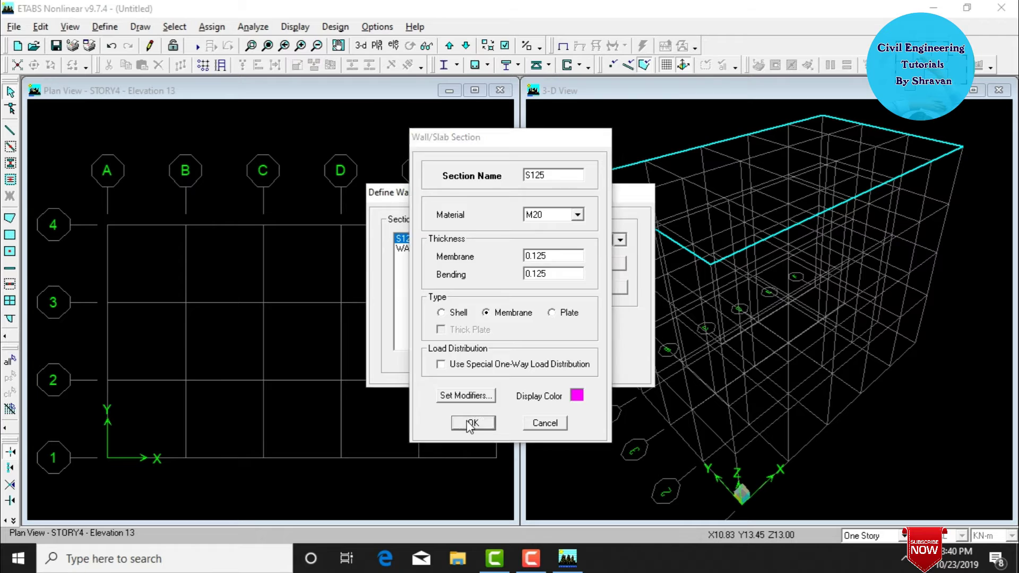
# - Delete the WALL1 section and save the wall/slab/deck section definitions
pyautogui.click(429, 249)
pyautogui.click(537, 286)
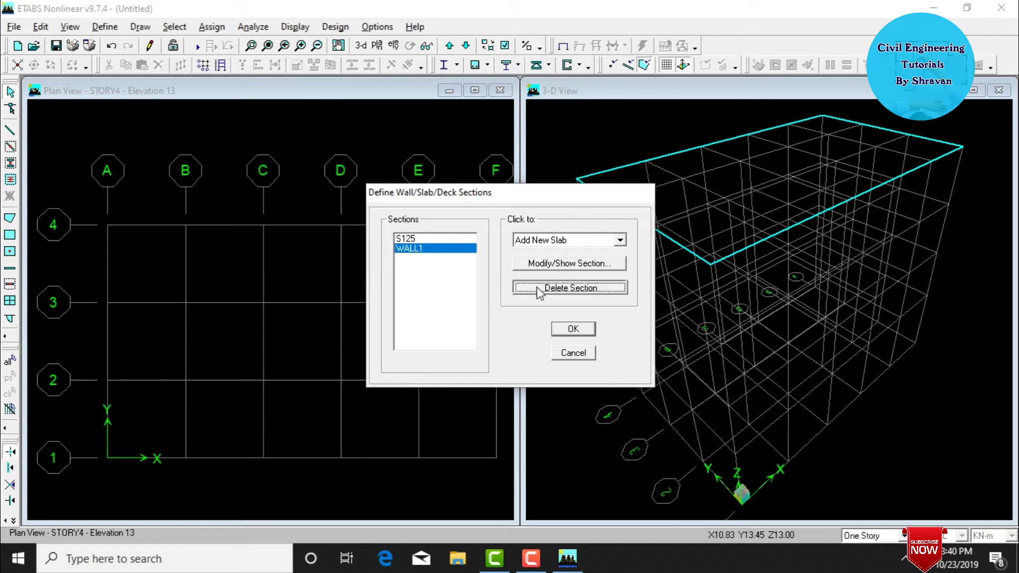
pyautogui.click(572, 329)
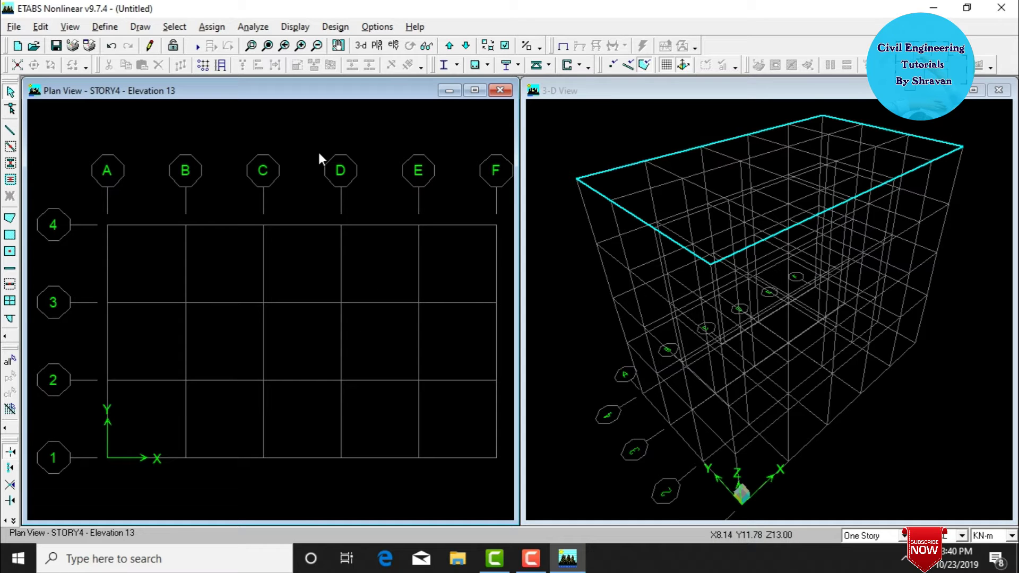
# - Apply drawing to All Stories and create B0.3X0.3 beams along all grid lines of the plan
pyautogui.click(869, 538)
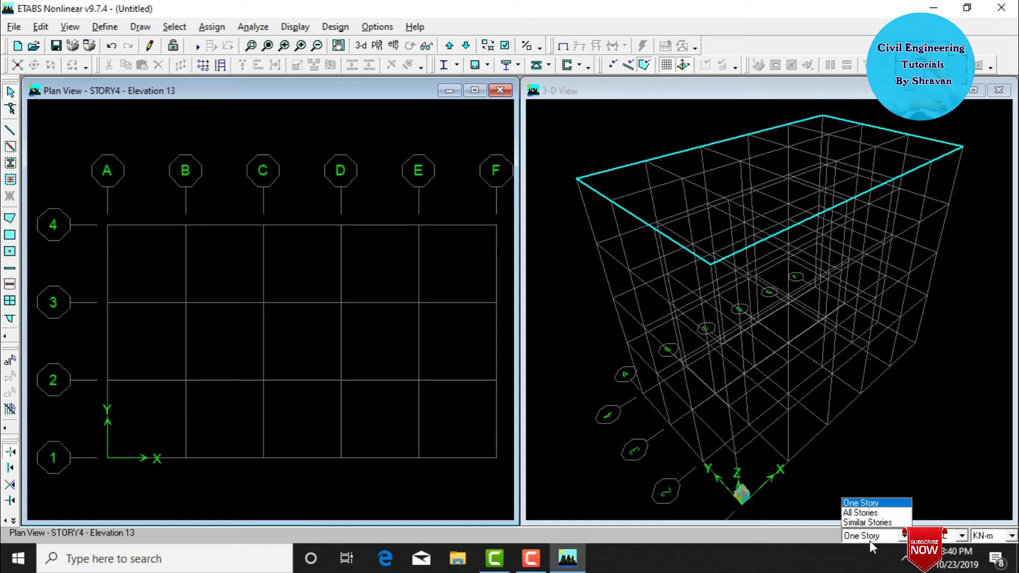
pyautogui.click(860, 513)
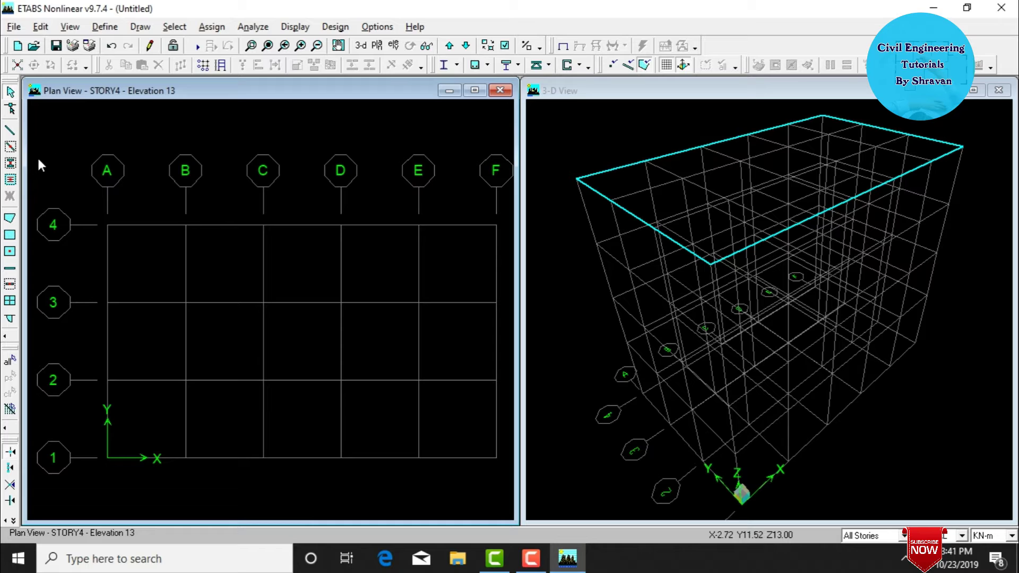
pyautogui.click(10, 147)
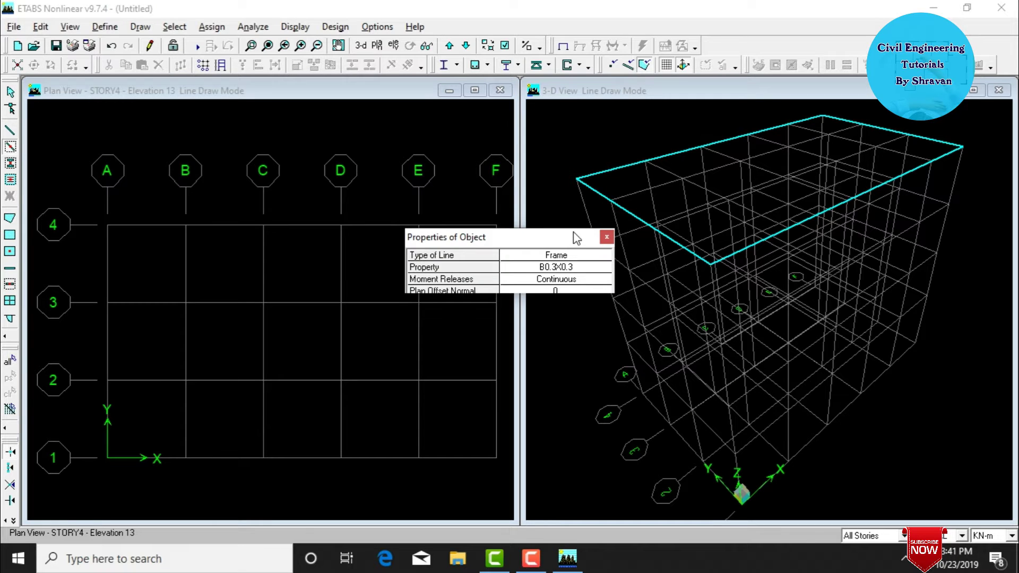
pyautogui.moveTo(577, 238); pyautogui.dragTo(616, 31)
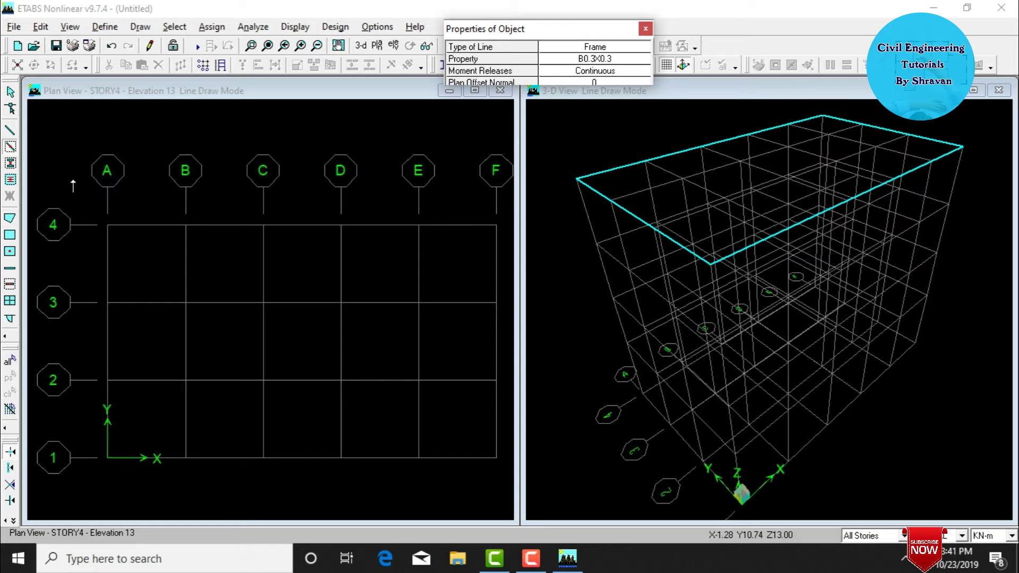
pyautogui.moveTo(82, 183); pyautogui.dragTo(513, 499)
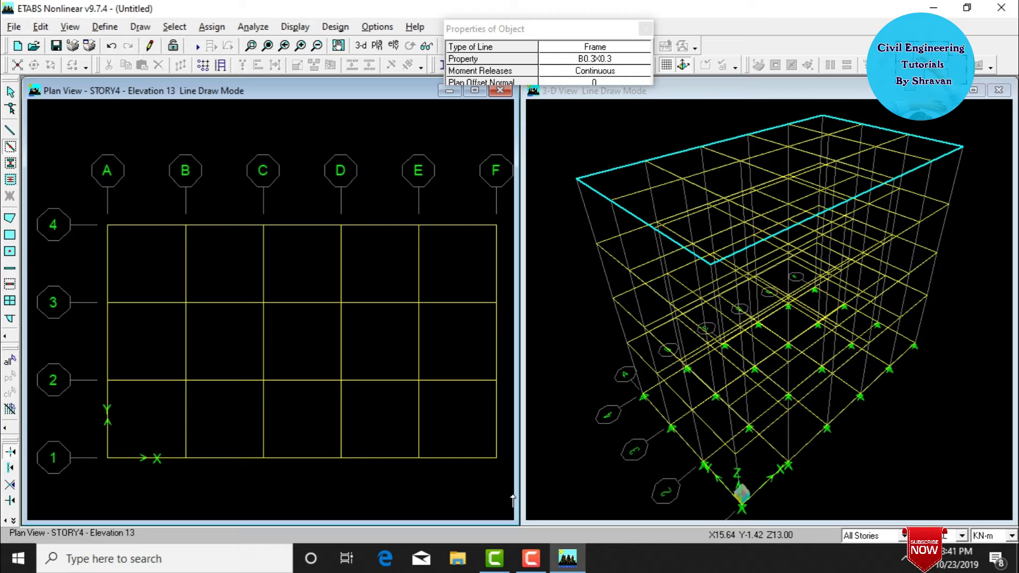
pyautogui.press('Escape')
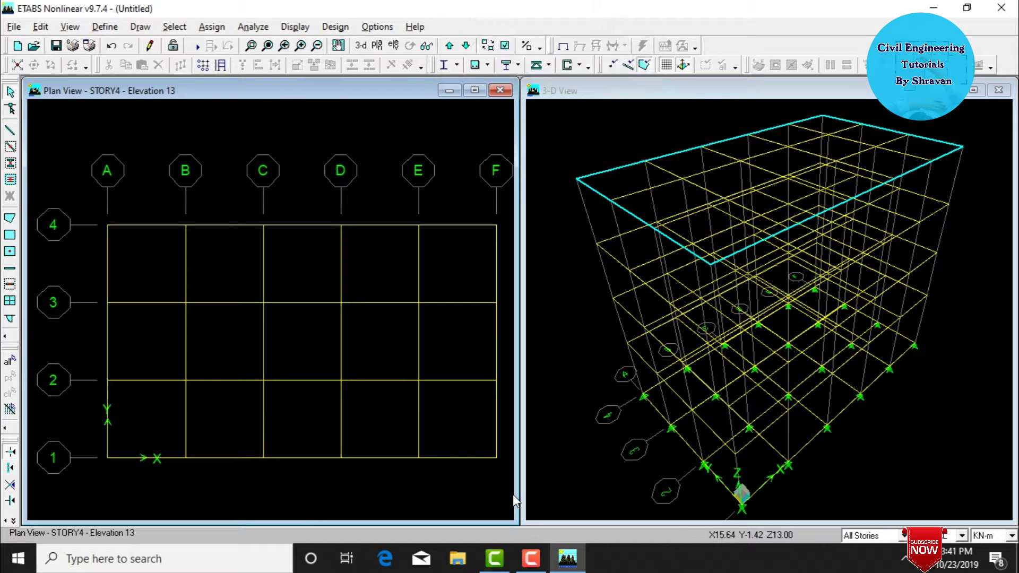
# - Create S125 slab areas in every grid bay of the plan, from grids A to F and 1 to 4
pyautogui.click(10, 252)
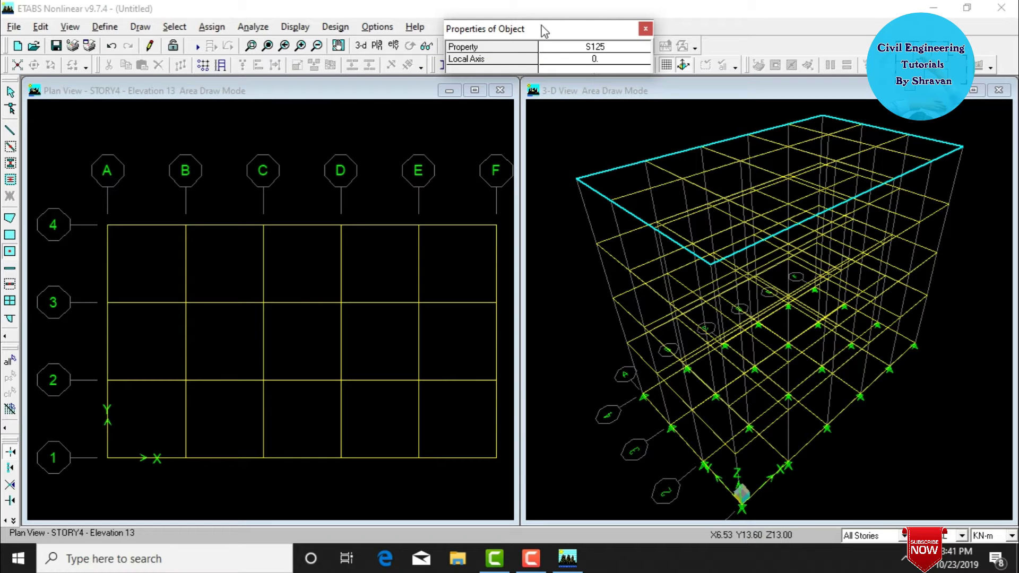
pyautogui.moveTo(88, 201); pyautogui.dragTo(501, 483)
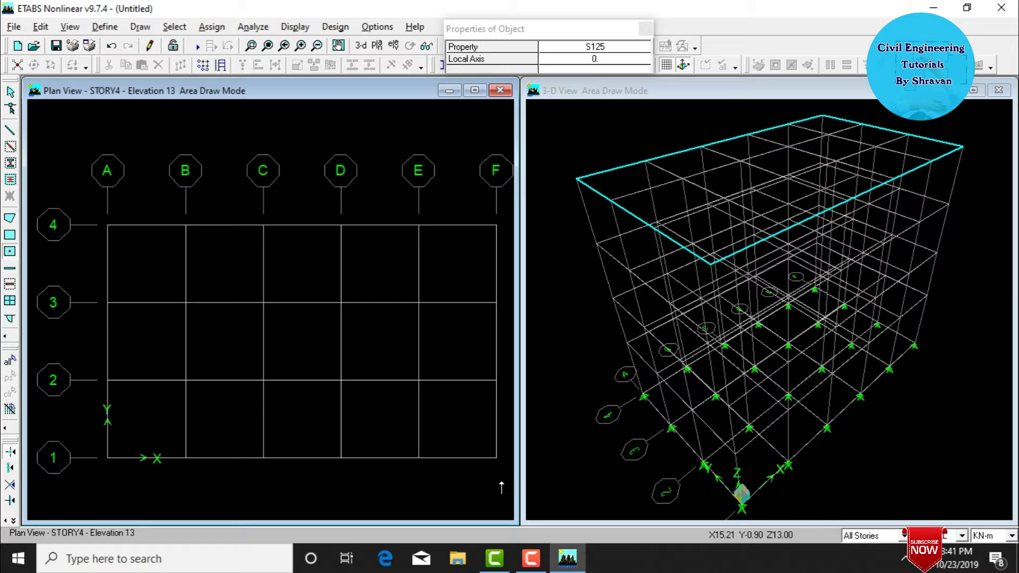
pyautogui.press('Escape')
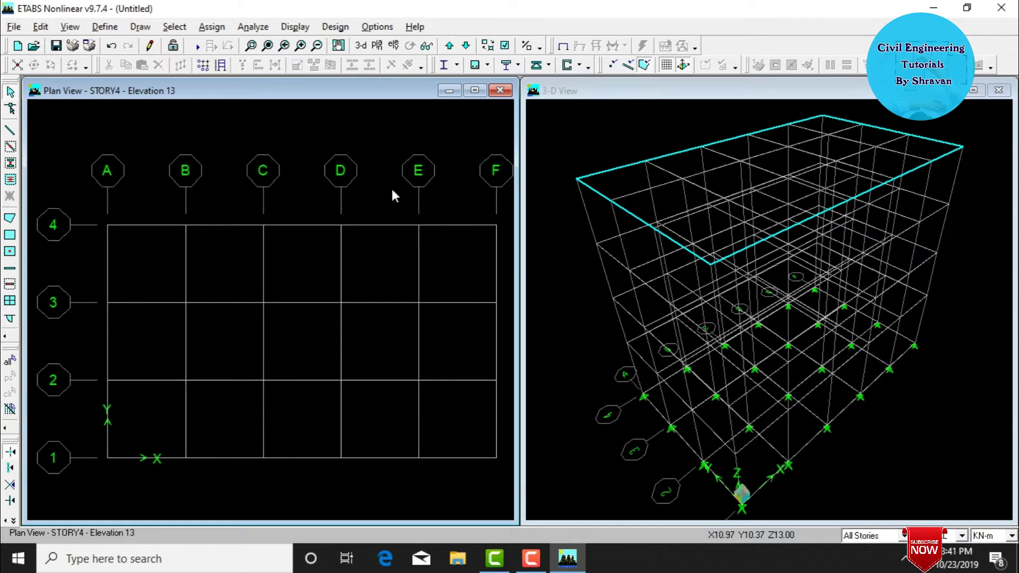
# - Create columns with property C0.3X0.45 at all grid intersections of the plan
pyautogui.click(11, 167)
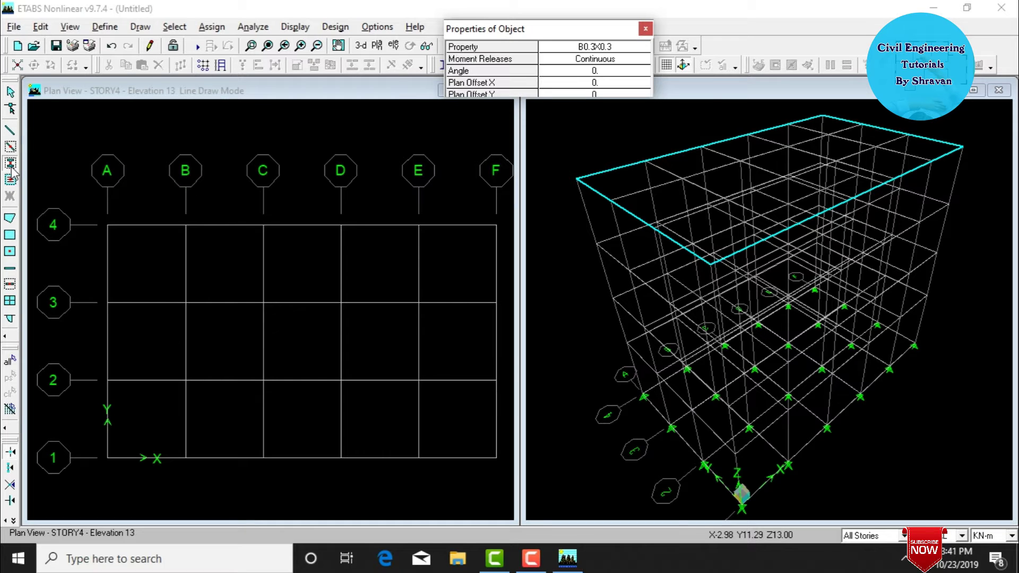
pyautogui.click(587, 50)
pyautogui.click(588, 51)
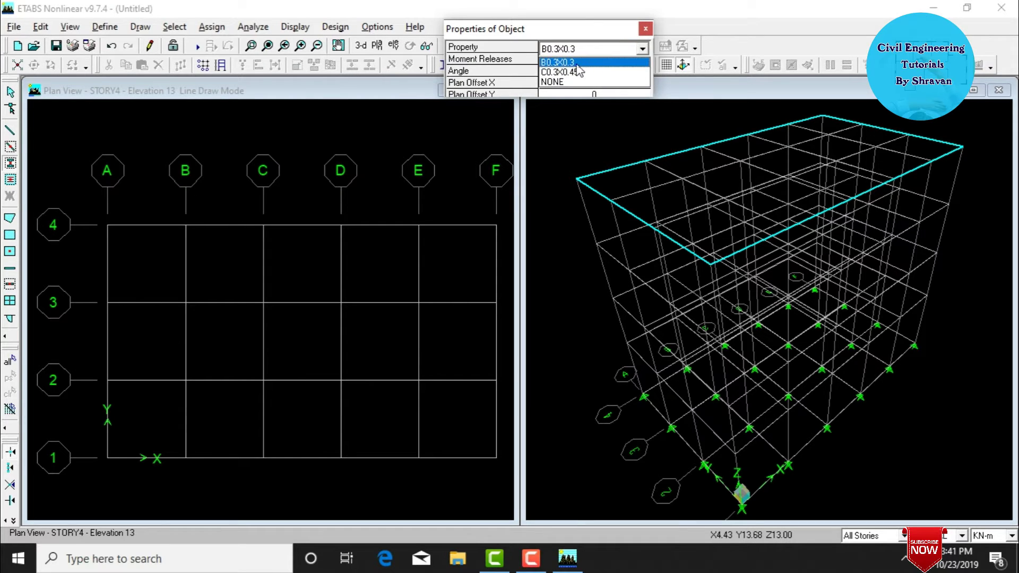
pyautogui.click(574, 71)
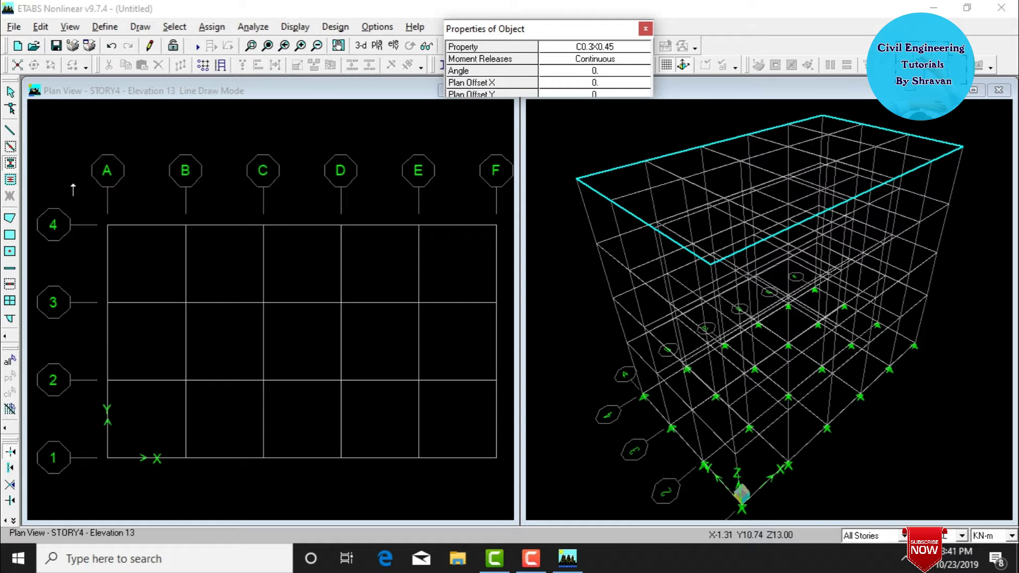
pyautogui.moveTo(73, 183)
pyautogui.mouseDown()
pyautogui.moveTo(270, 349)
pyautogui.moveTo(507, 488)
pyautogui.mouseUp()
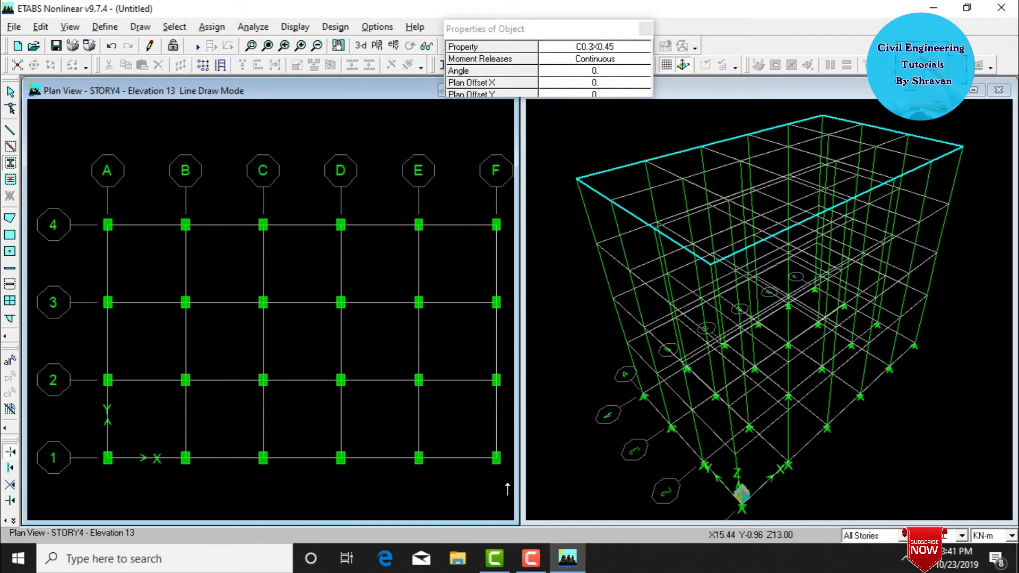
pyautogui.press('Escape')
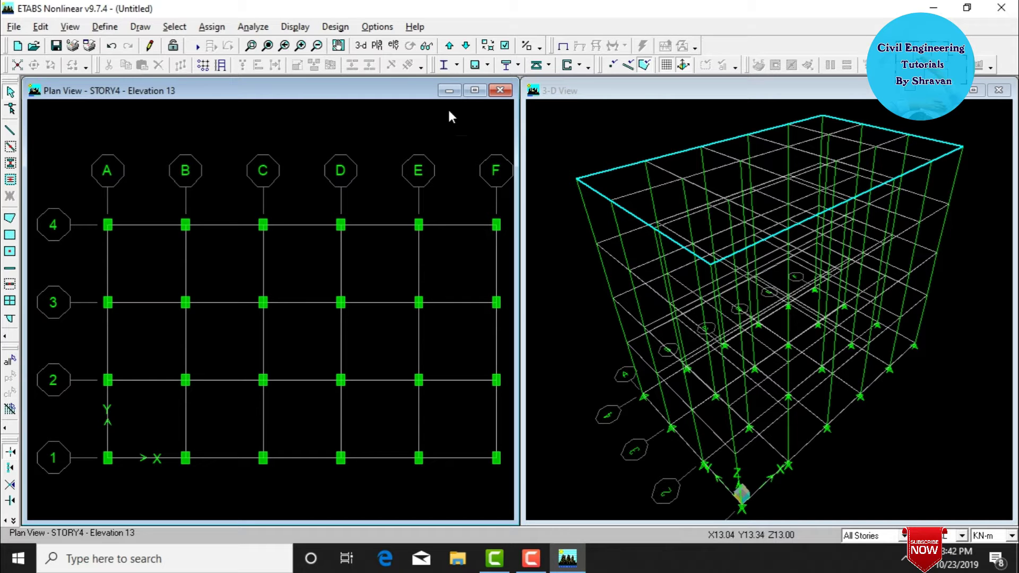
# - Turn on Object Fill in the building view options and apply it to all windows
pyautogui.click(504, 46)
pyautogui.click(281, 350)
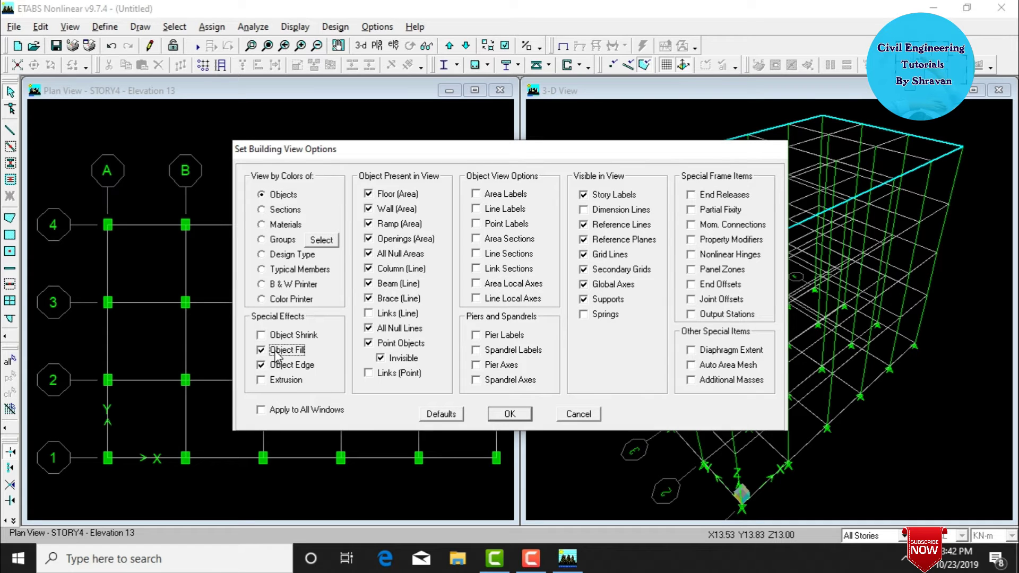
pyautogui.click(278, 411)
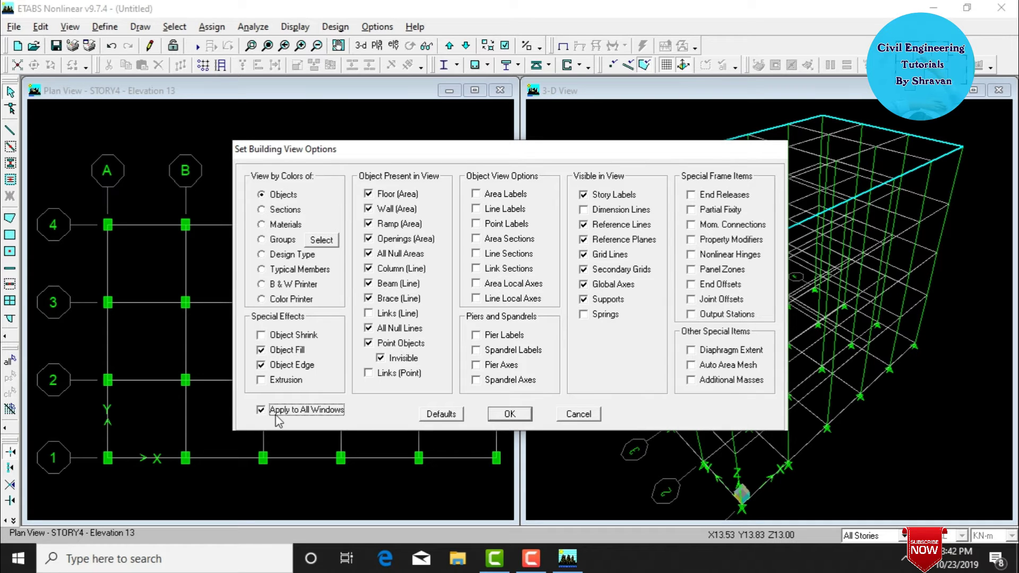
pyautogui.click(508, 413)
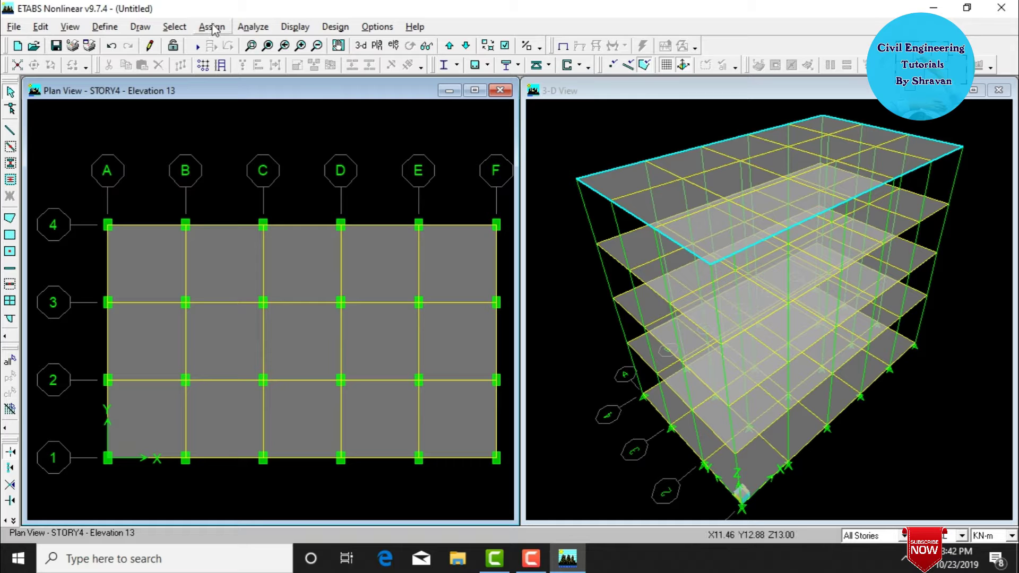
# - Select everything on the BASE story level and delete its beams and slabs
pyautogui.click(180, 29)
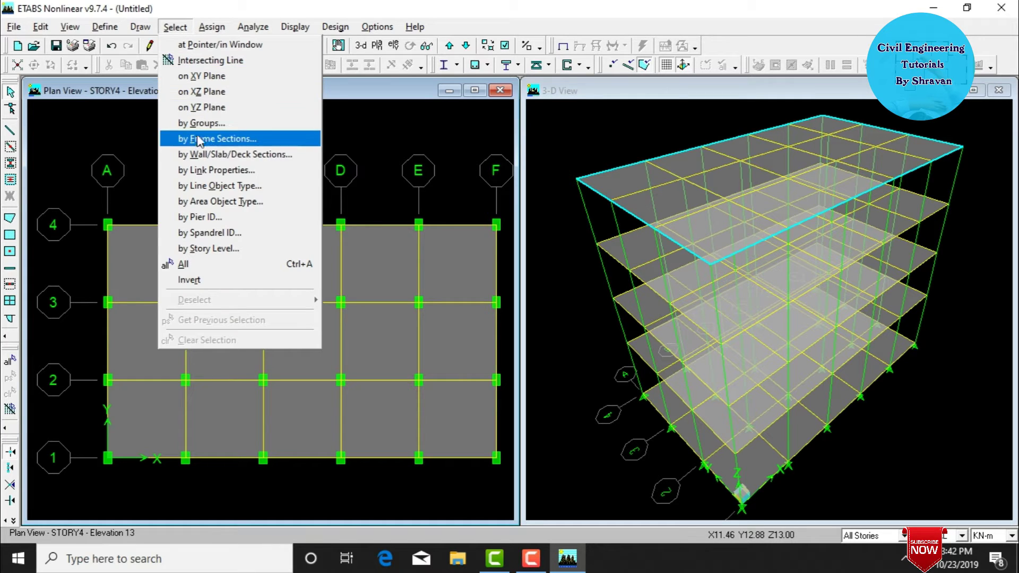
pyautogui.click(206, 248)
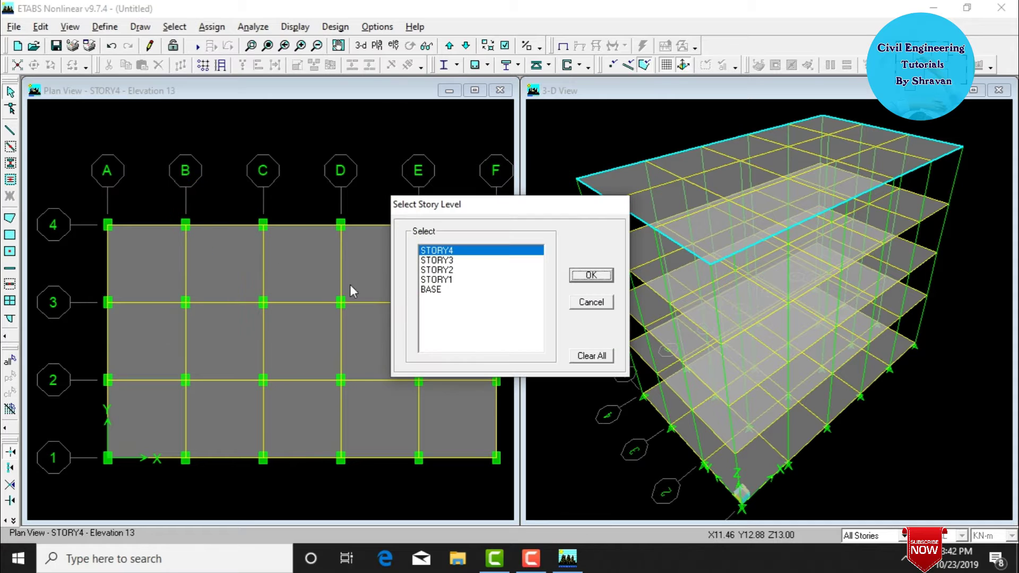
pyautogui.click(433, 289)
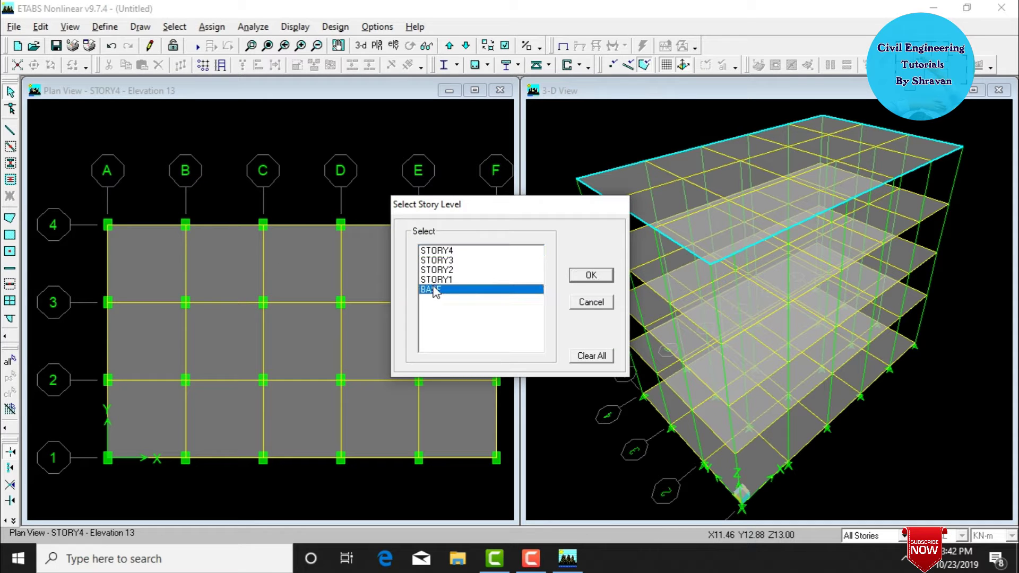
pyautogui.click(590, 275)
pyautogui.press('Delete')
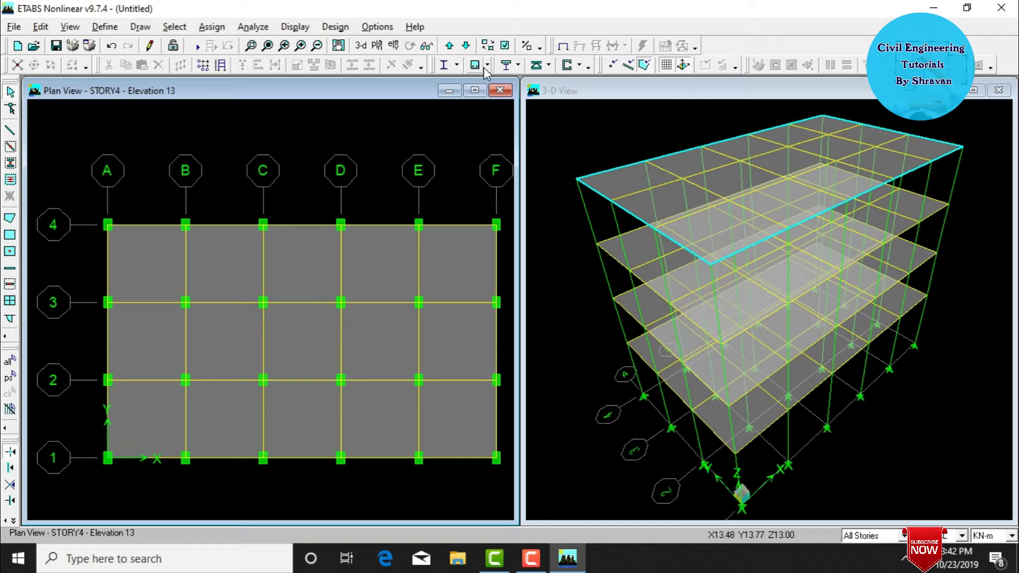
# - Turn on Extrusion in the building view options and apply it to all windows
pyautogui.click(504, 46)
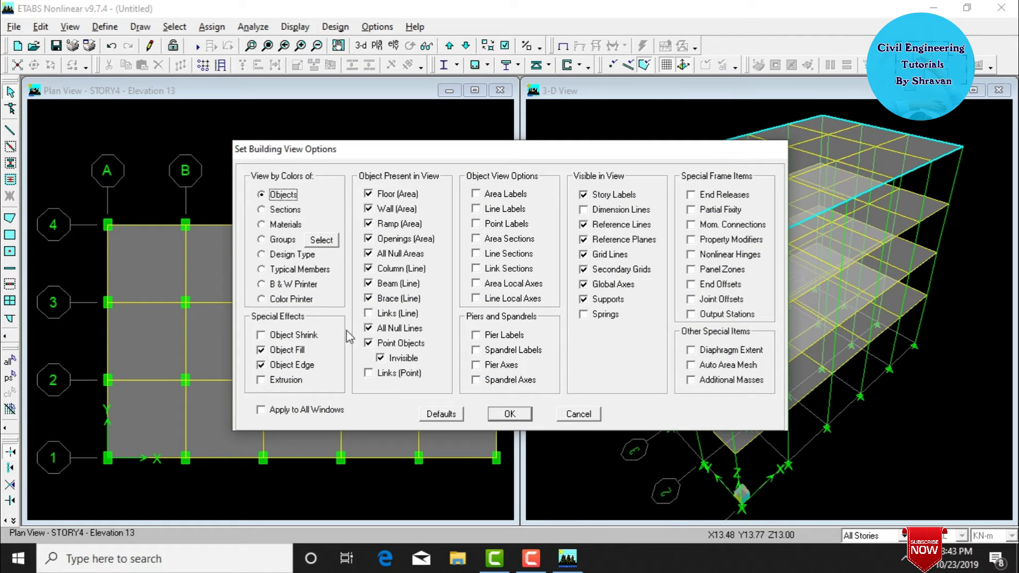
pyautogui.click(287, 381)
pyautogui.click(303, 411)
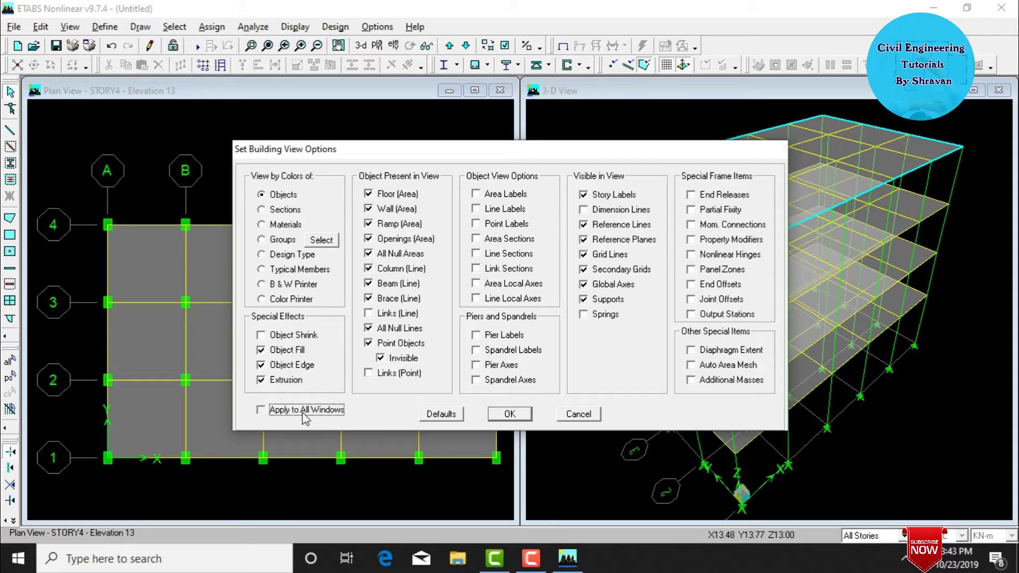
pyautogui.click(511, 415)
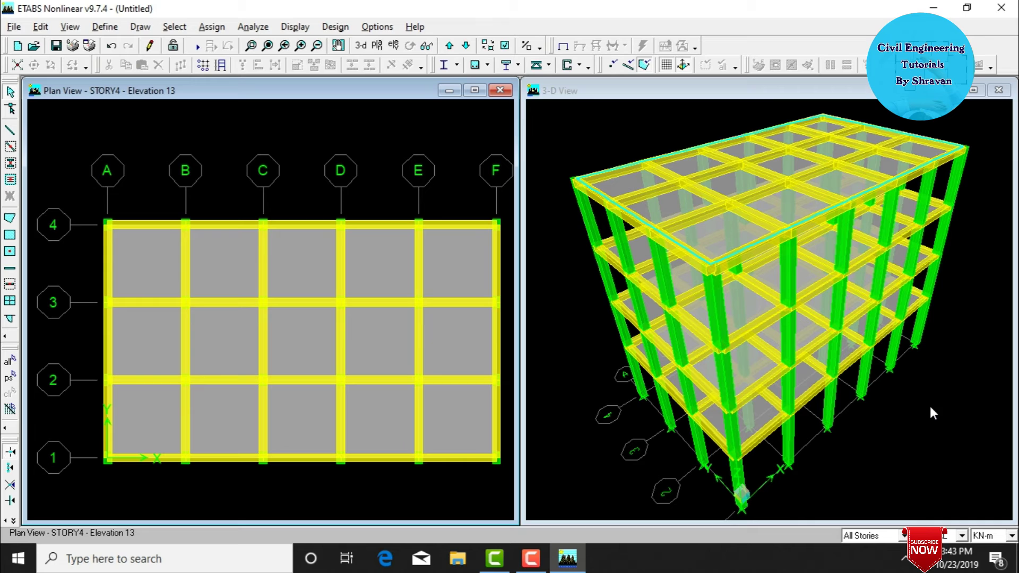
# - Add a static load case EQX of type QUAKE with IS1893 2002 as its auto lateral load
pyautogui.click(583, 149)
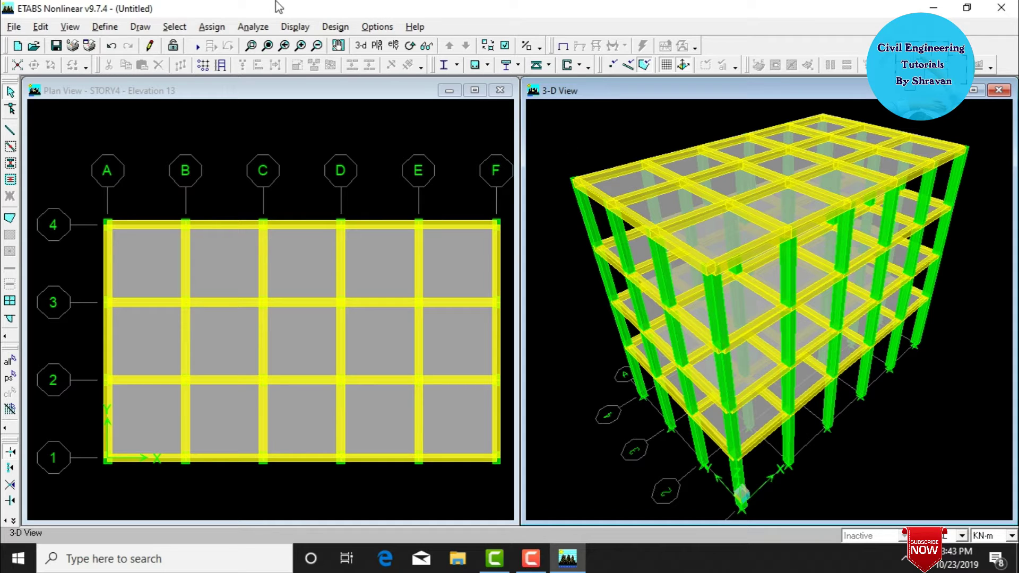
pyautogui.click(105, 27)
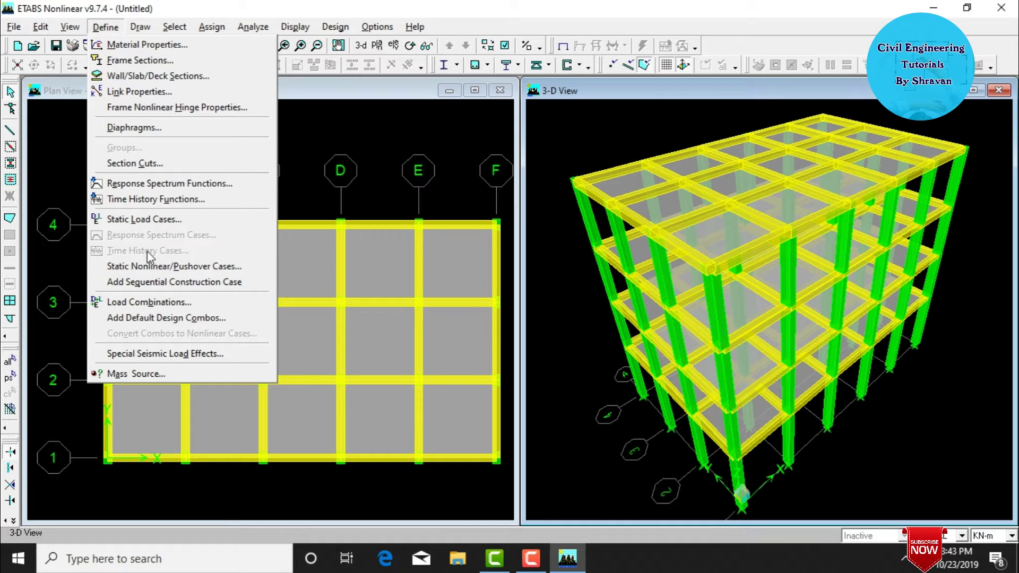
pyautogui.click(142, 220)
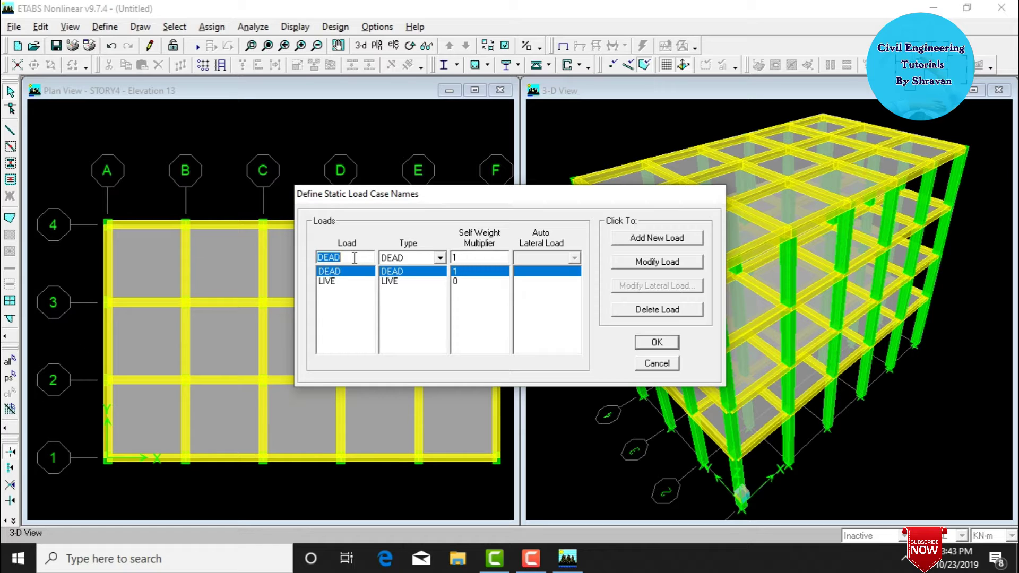
pyautogui.write('EQX')
pyautogui.click(405, 257)
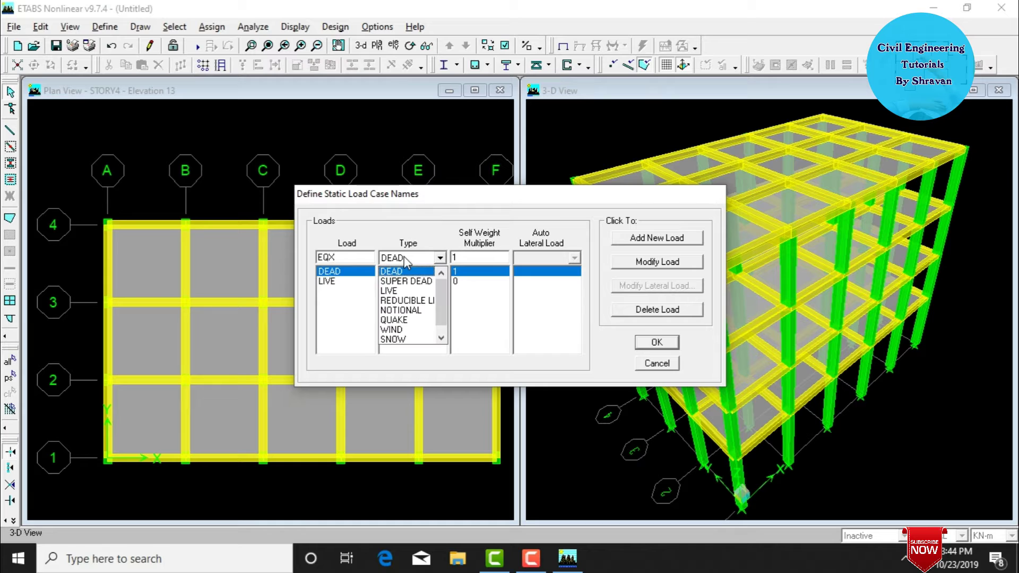
pyautogui.click(405, 320)
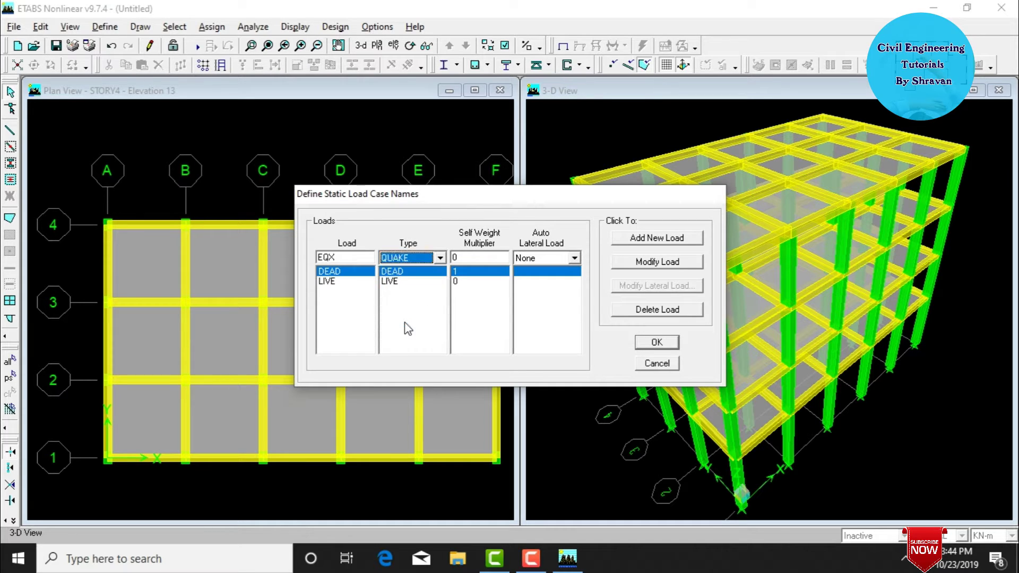
pyautogui.click(573, 259)
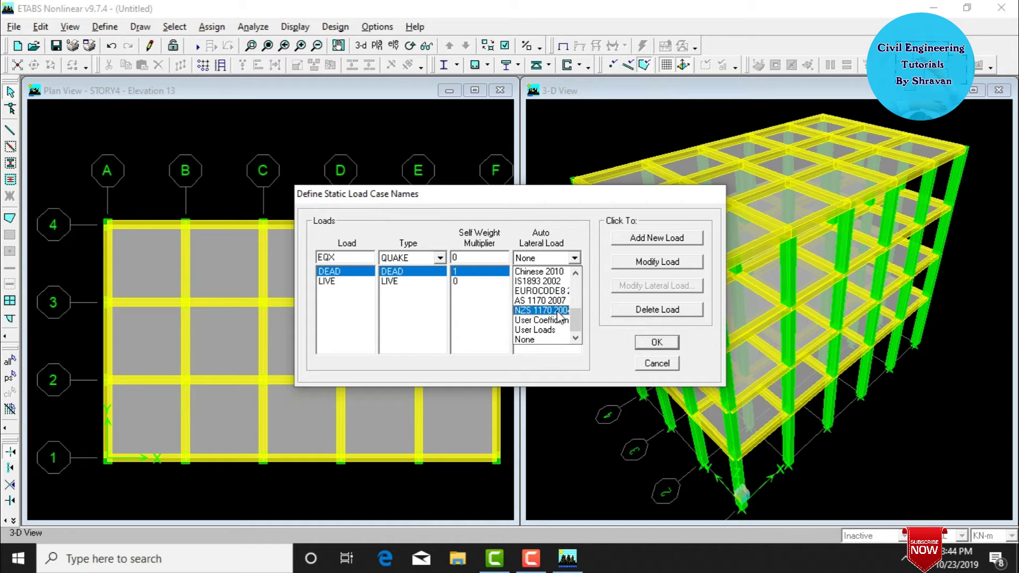
pyautogui.click(532, 283)
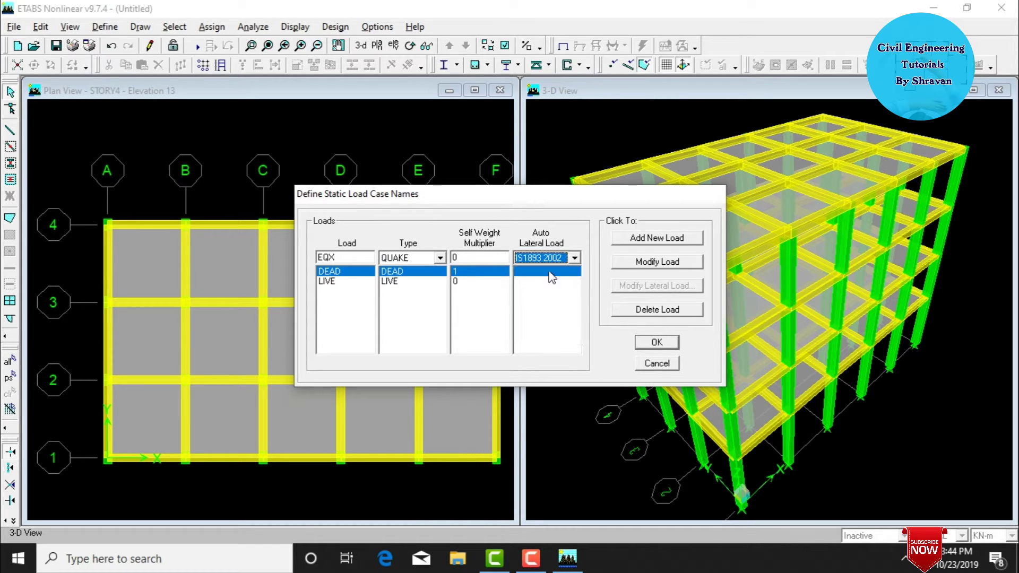
pyautogui.click(631, 240)
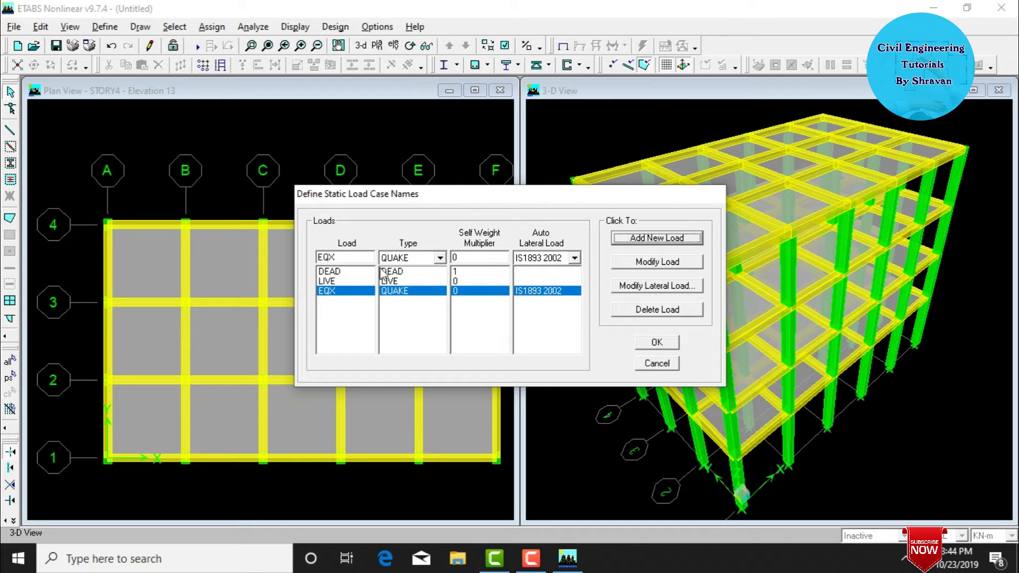
# - Add a second static load case EQY of type QUAKE with the IS1893 2002 auto lateral load
pyautogui.click(357, 256)
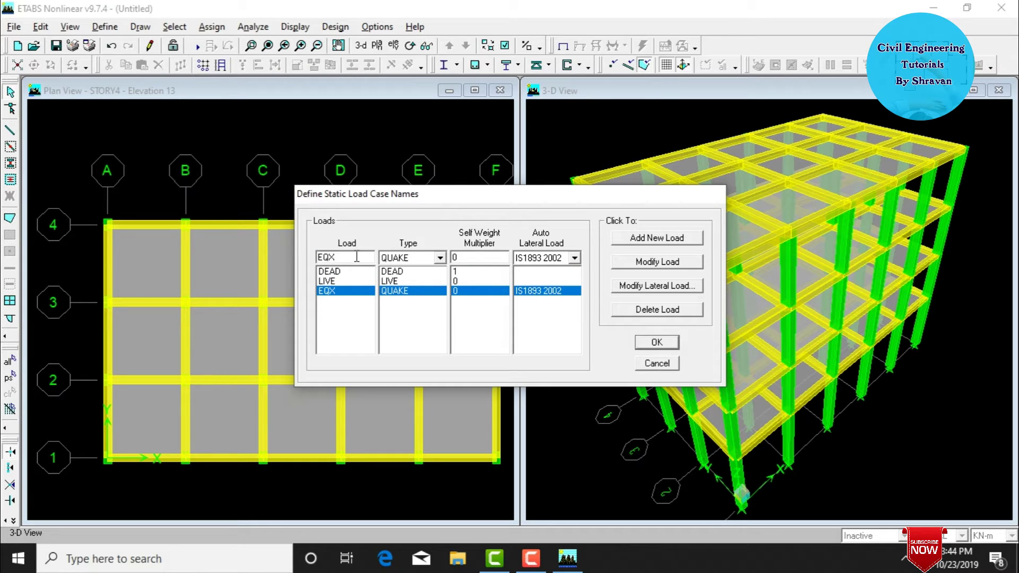
pyautogui.press('BackSpace')
pyautogui.write('Y')
pyautogui.click(650, 242)
pyautogui.click(327, 291)
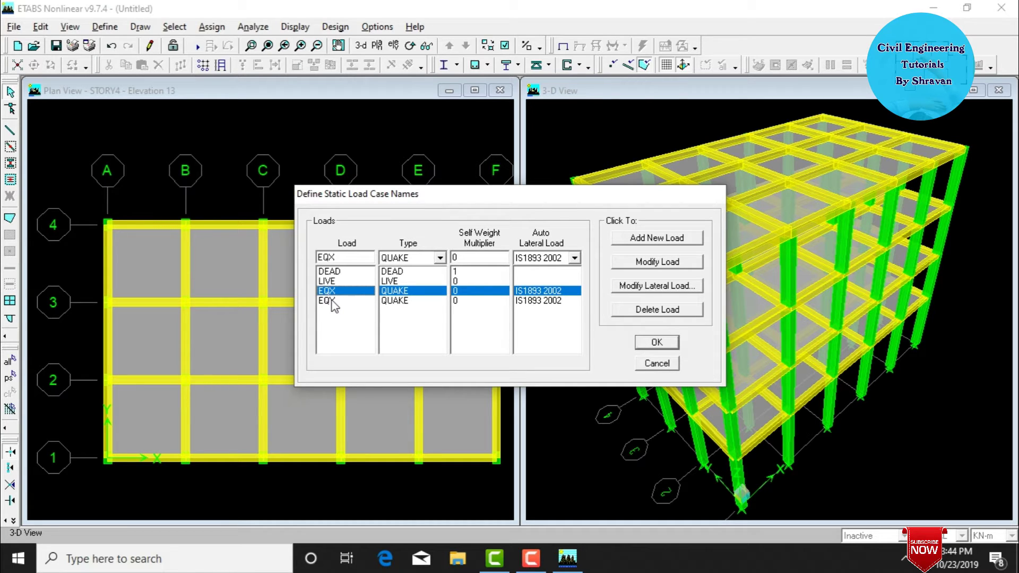
pyautogui.click(331, 300)
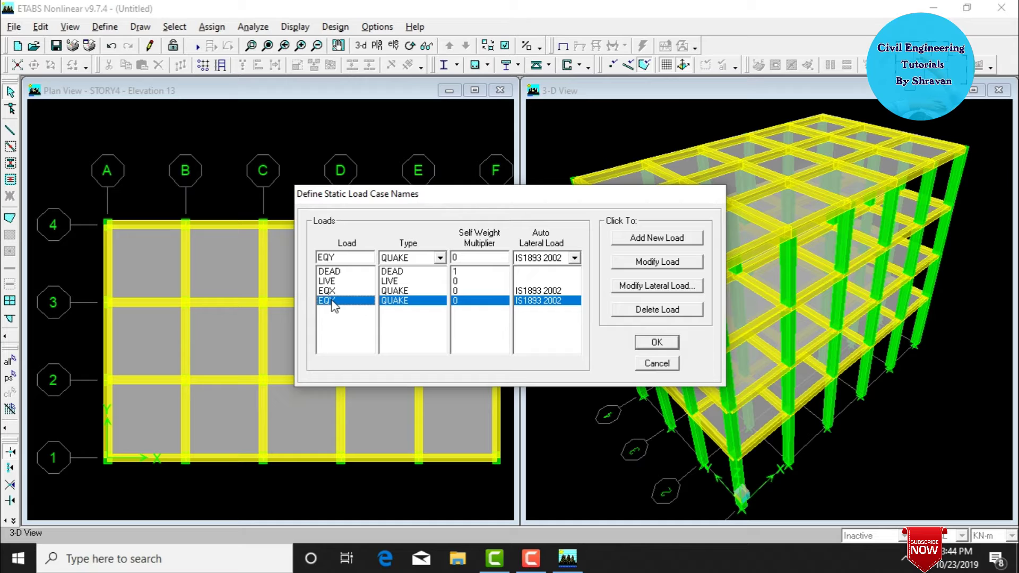
# - Configure the EQX lateral load for the X direction with seismic zone factor 0.36 per code and soil type II
pyautogui.click(329, 291)
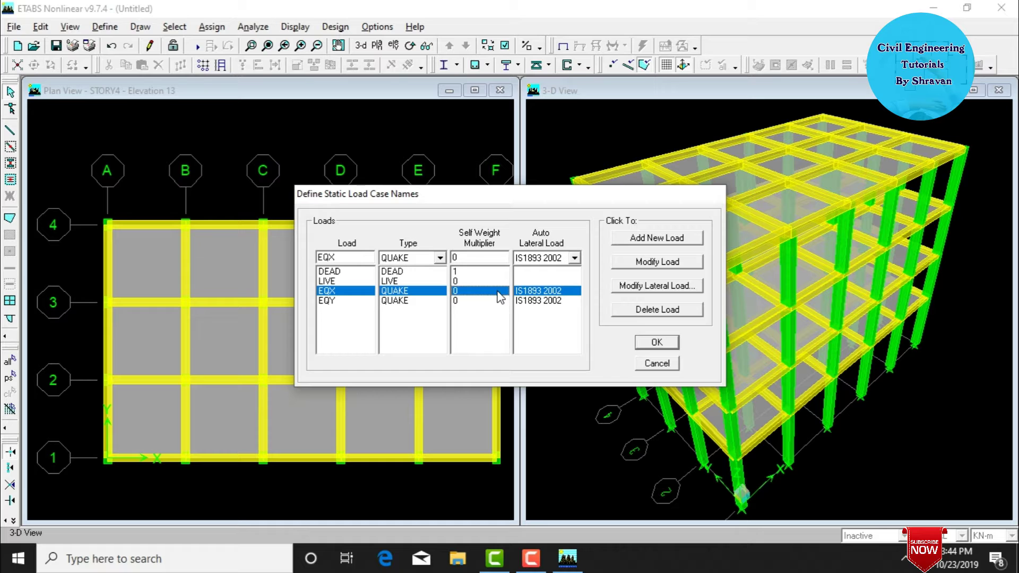
pyautogui.click(641, 287)
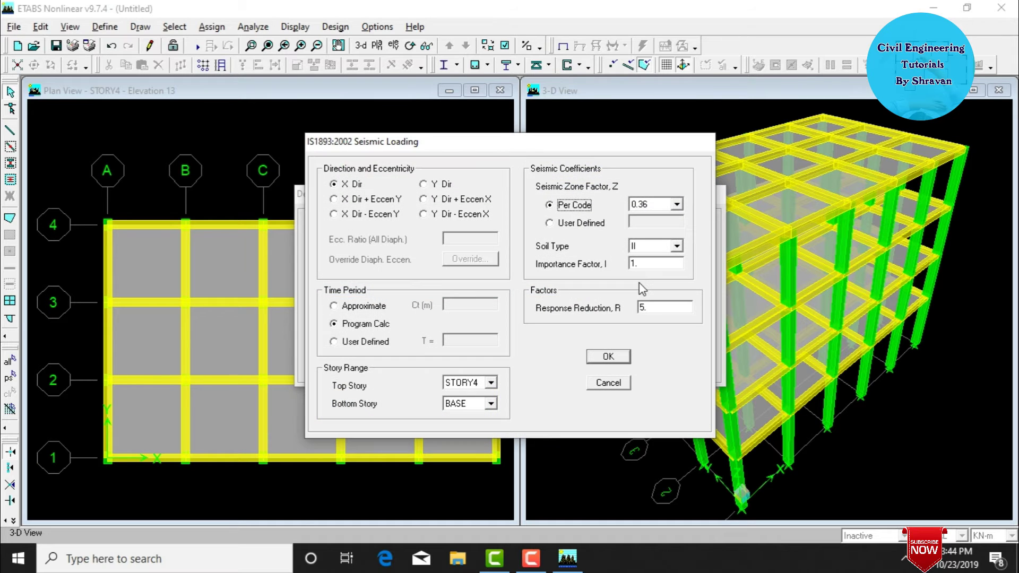
pyautogui.click(350, 187)
pyautogui.click(666, 205)
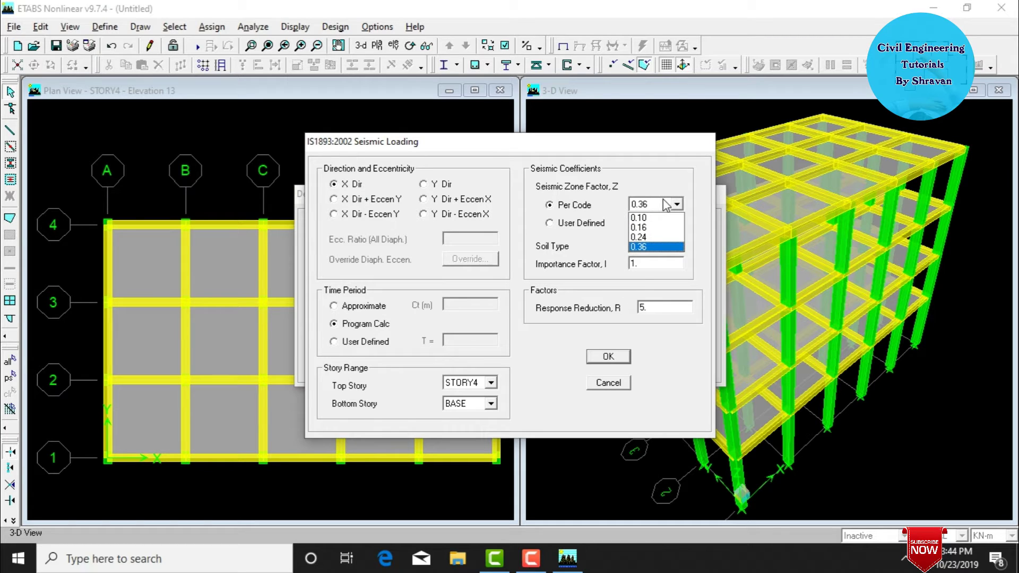
pyautogui.click(647, 247)
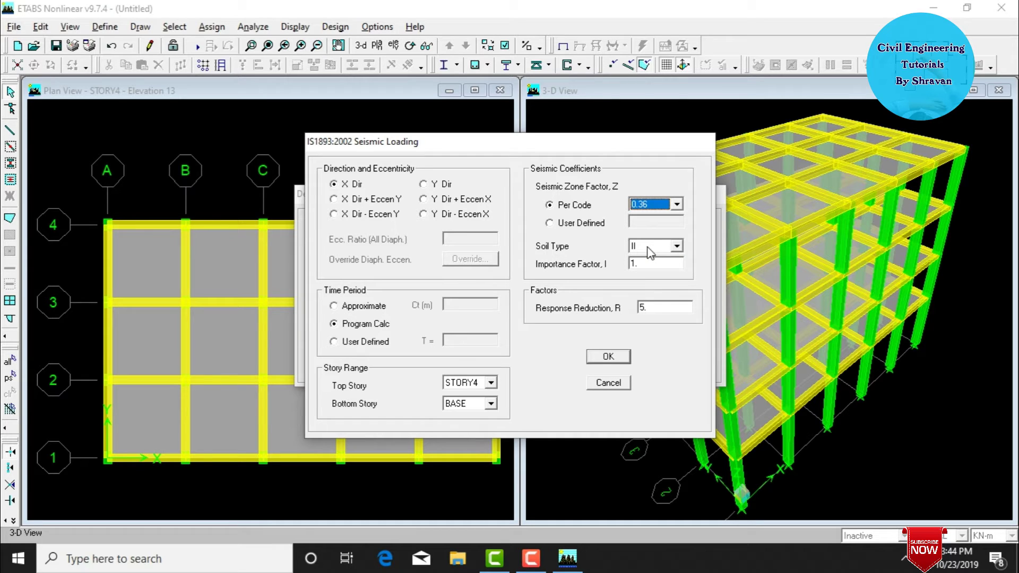
pyautogui.click(650, 247)
pyautogui.click(676, 246)
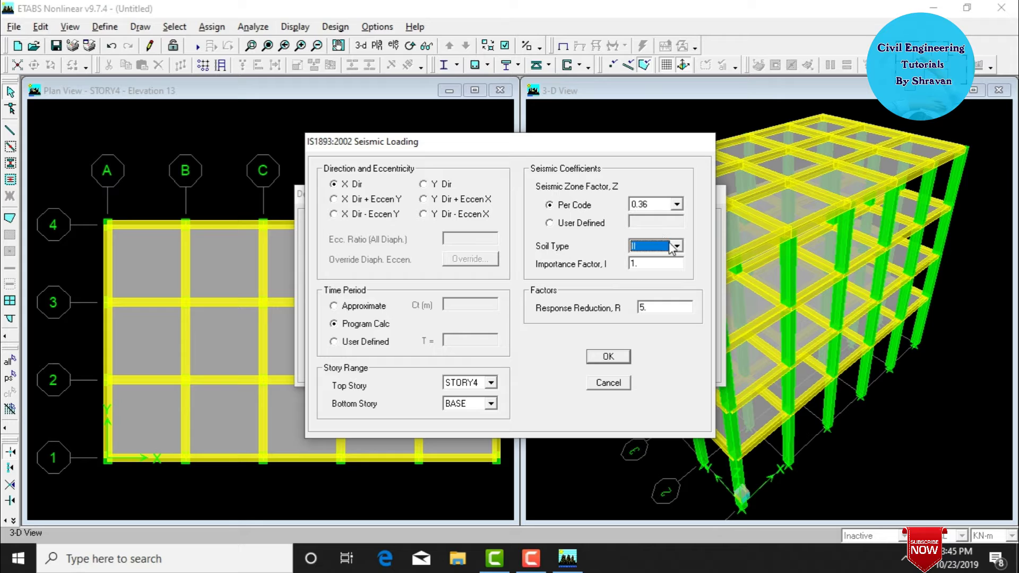
pyautogui.click(676, 245)
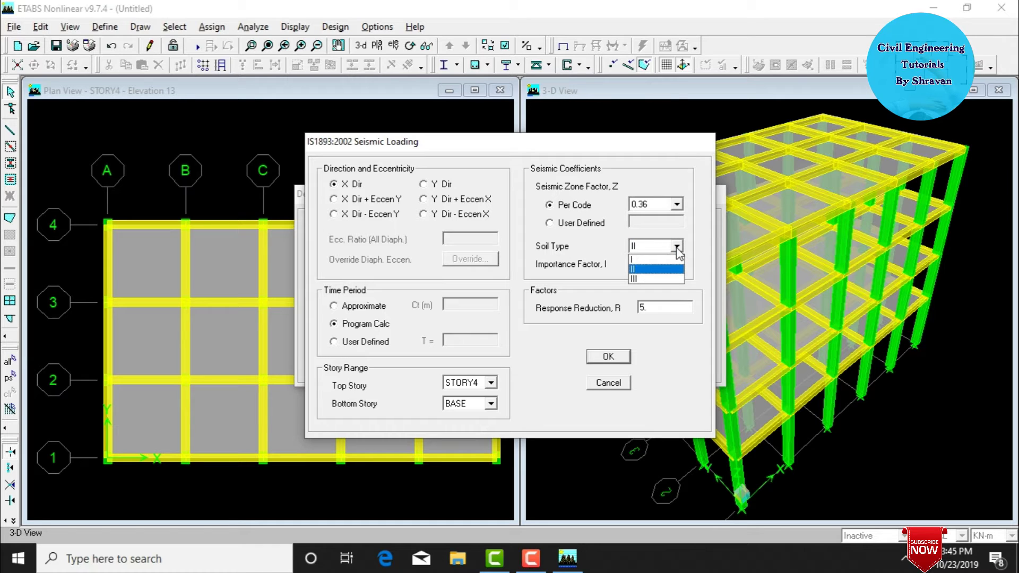
pyautogui.click(658, 270)
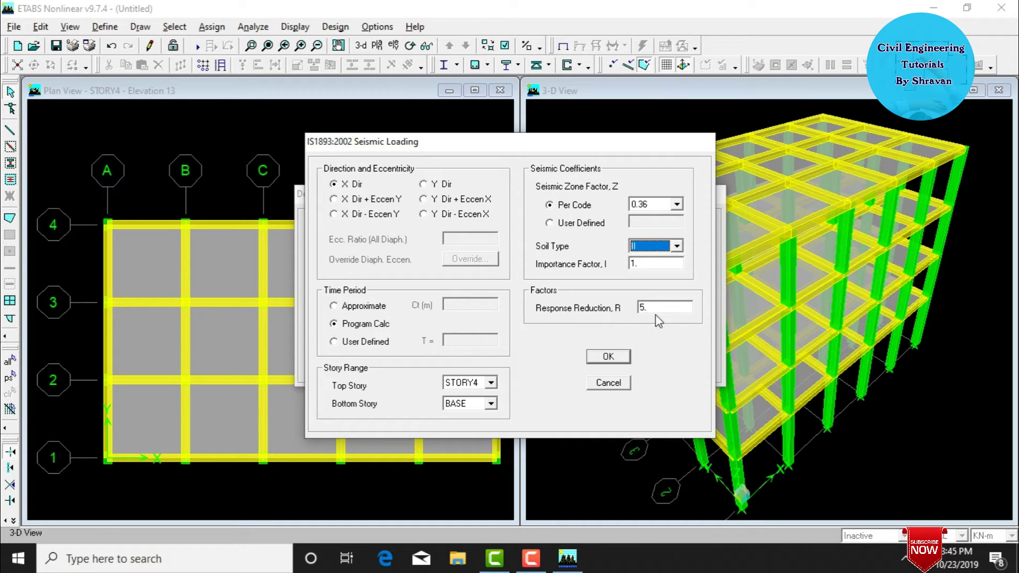
pyautogui.click(593, 359)
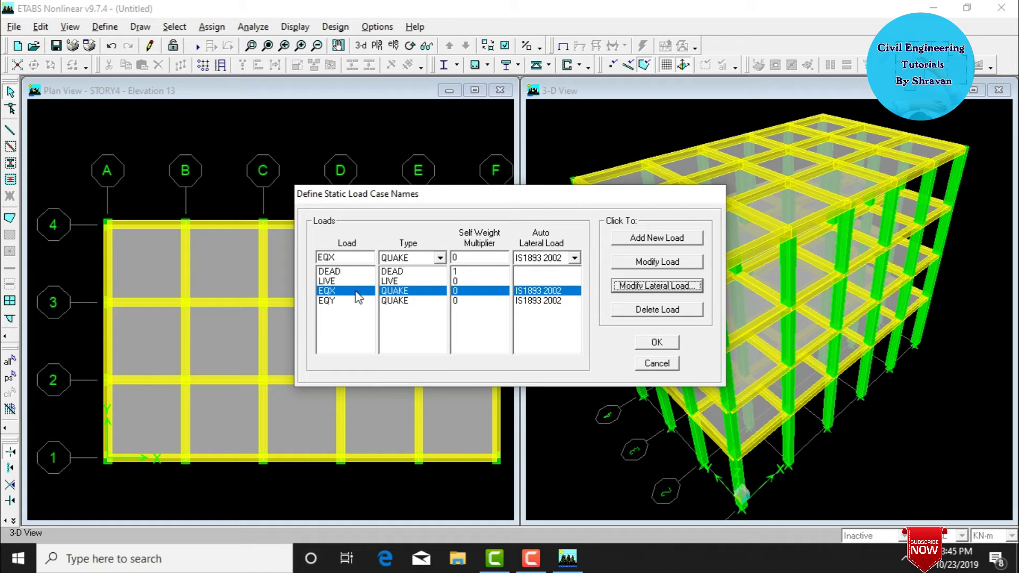
# - Configure the EQY lateral load for the Y direction with soil type II and accept the static load cases
pyautogui.click(381, 301)
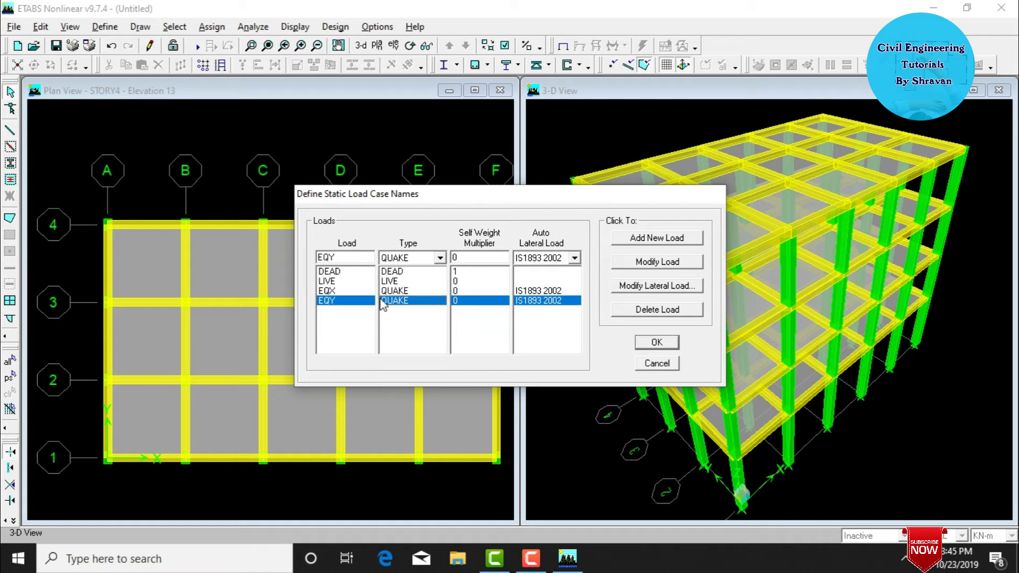
pyautogui.click(629, 286)
pyautogui.click(443, 185)
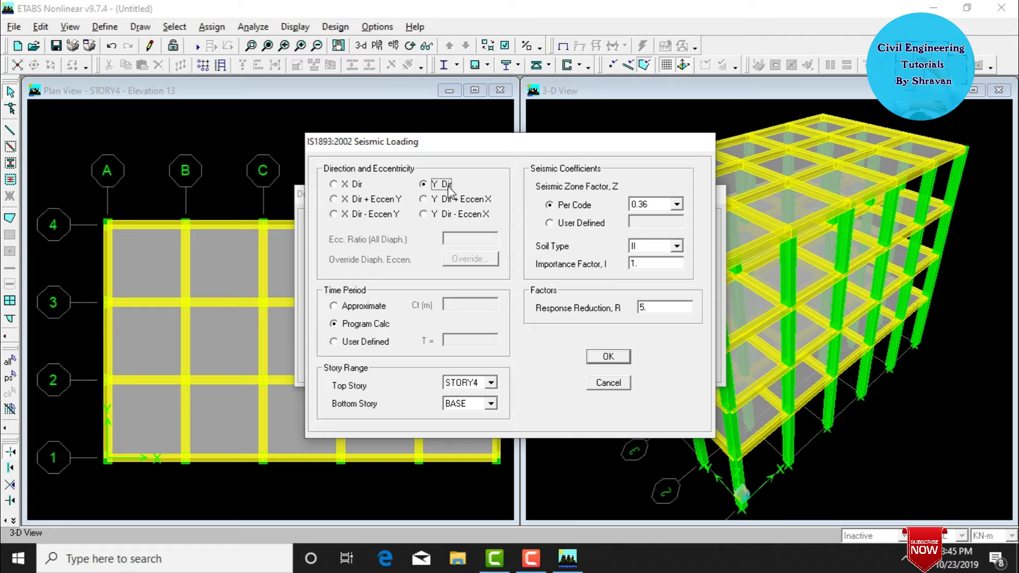
pyautogui.click(652, 247)
pyautogui.click(650, 251)
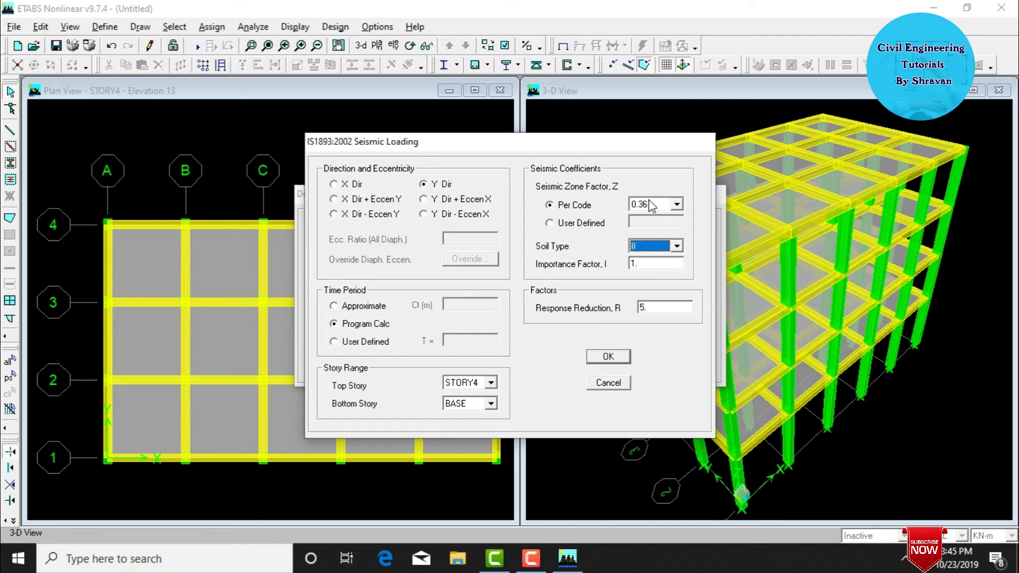
pyautogui.click(608, 356)
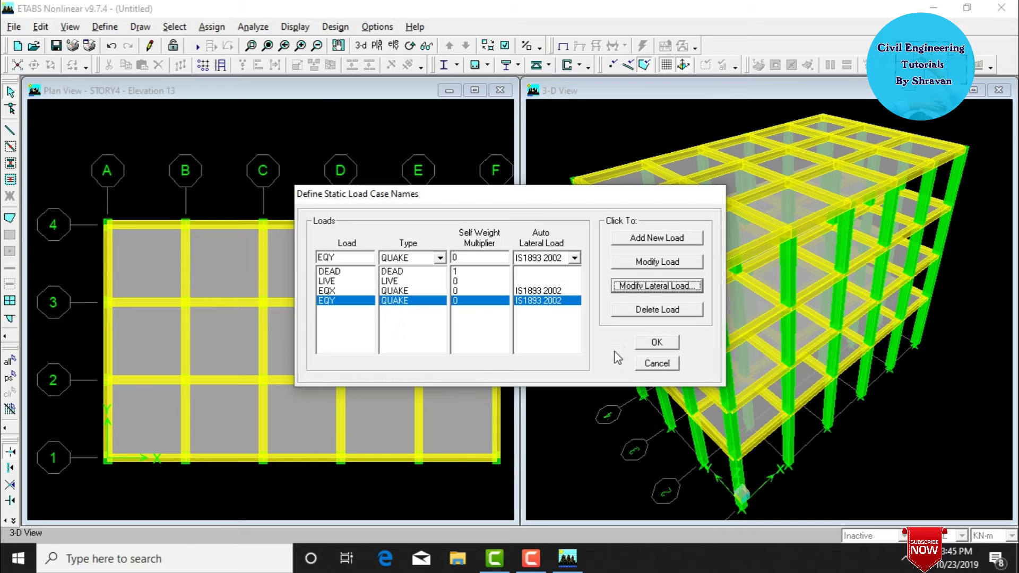
pyautogui.click(644, 345)
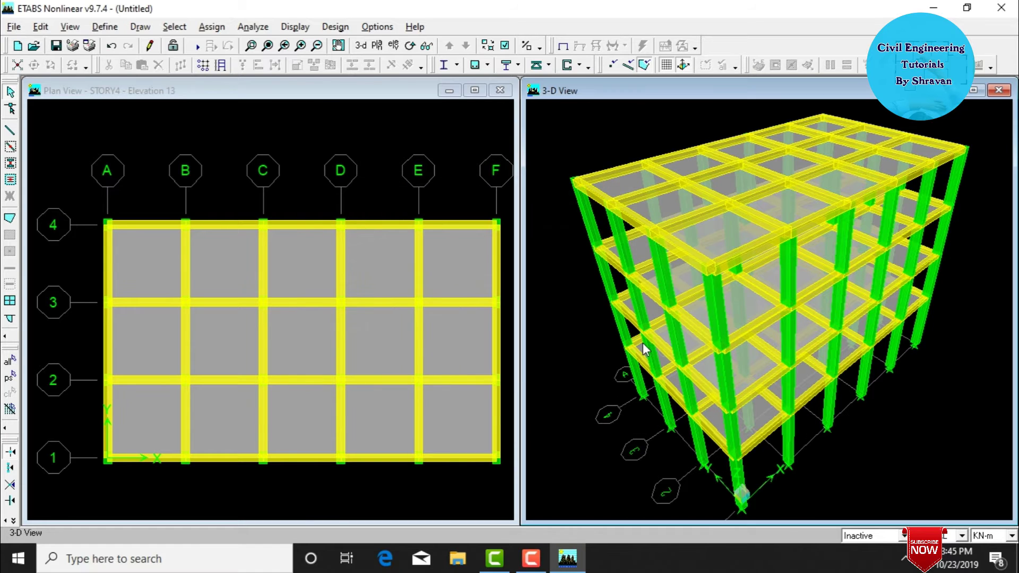
# - Select the whole model and add DEAD point forces of 1 kN in global X, Y and Z to the existing joint loads
pyautogui.click(341, 130)
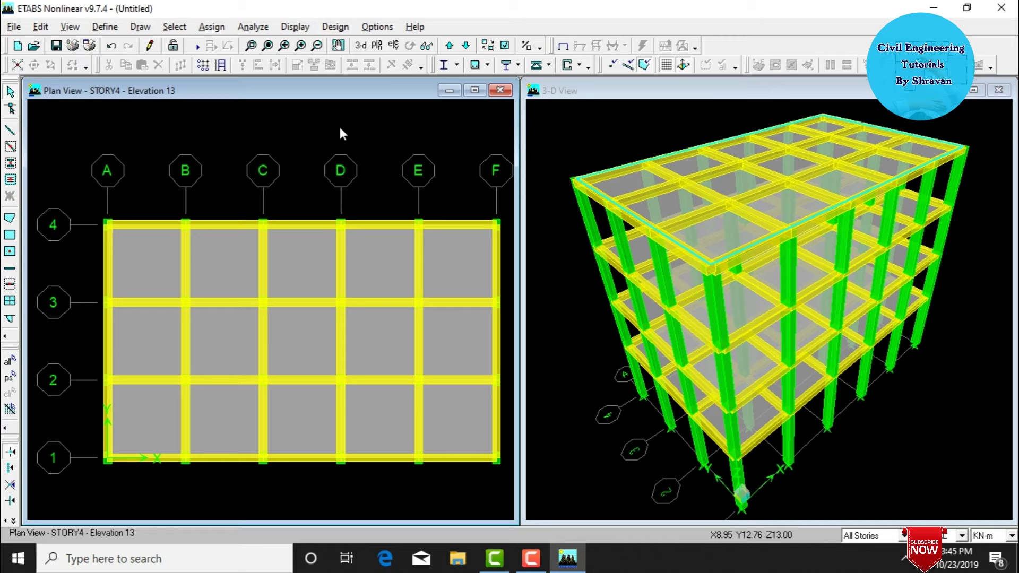
pyautogui.hotkey('ctrl', 'a')
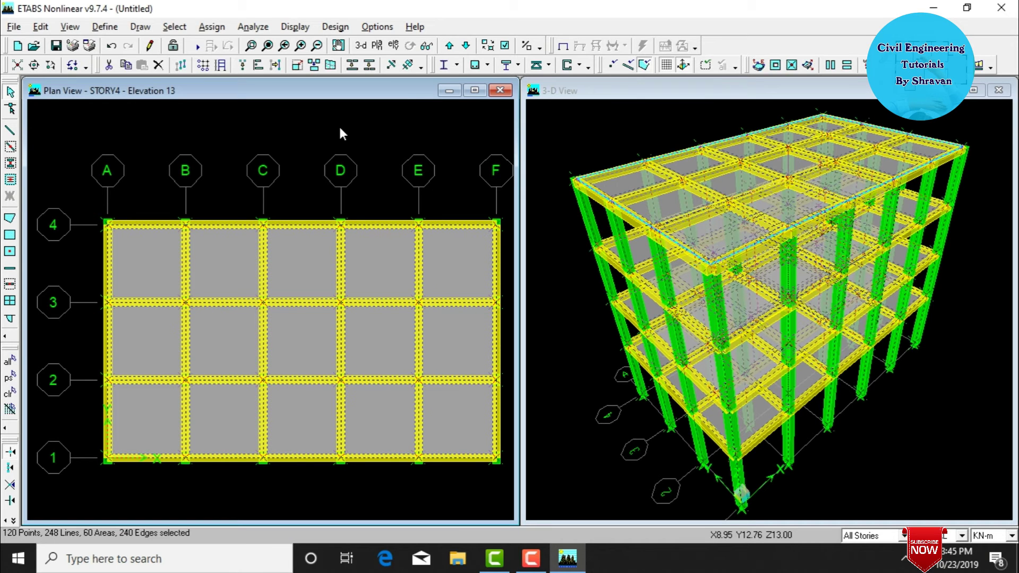
pyautogui.click(212, 27)
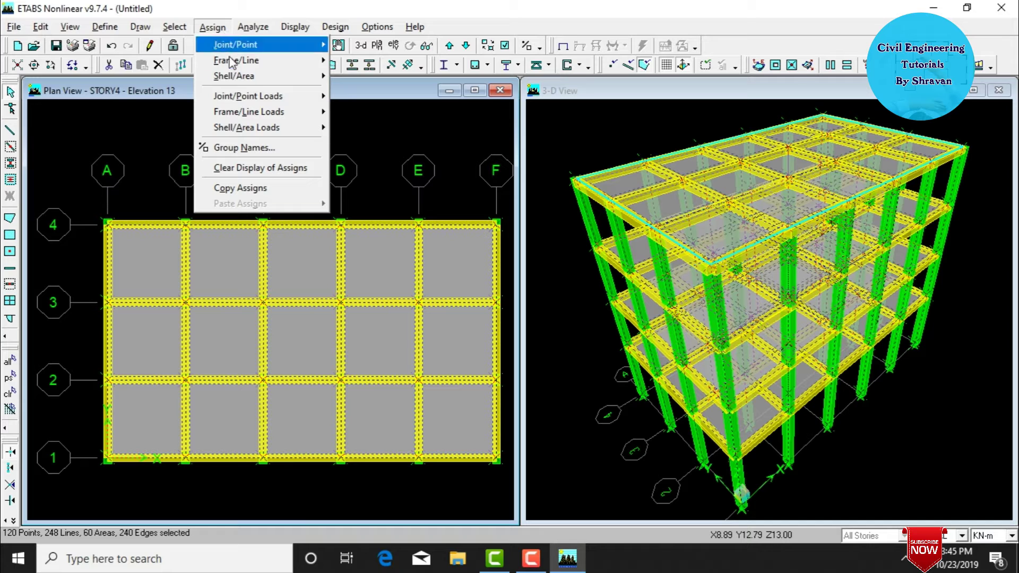
pyautogui.moveTo(245, 98)
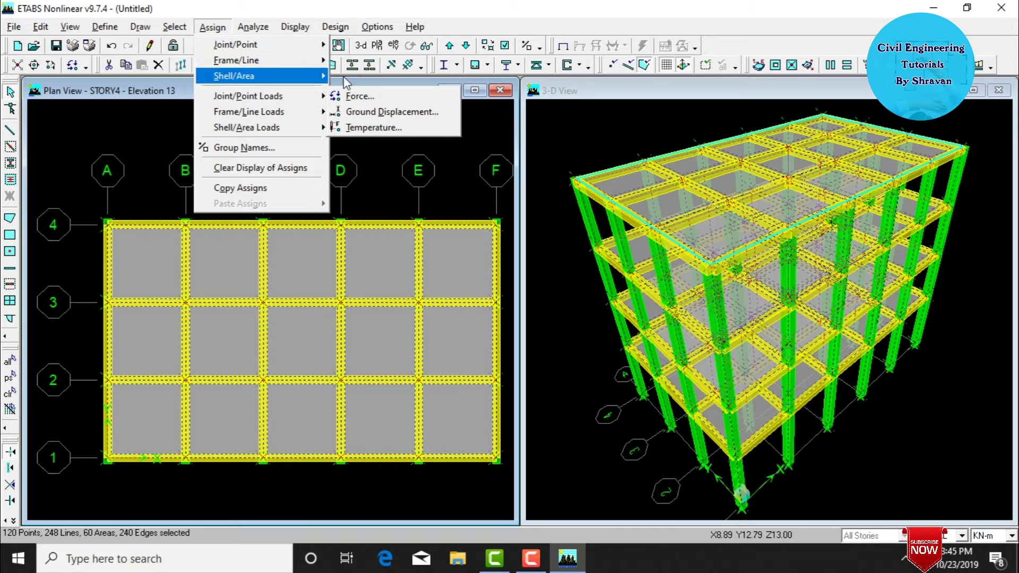
pyautogui.click(365, 96)
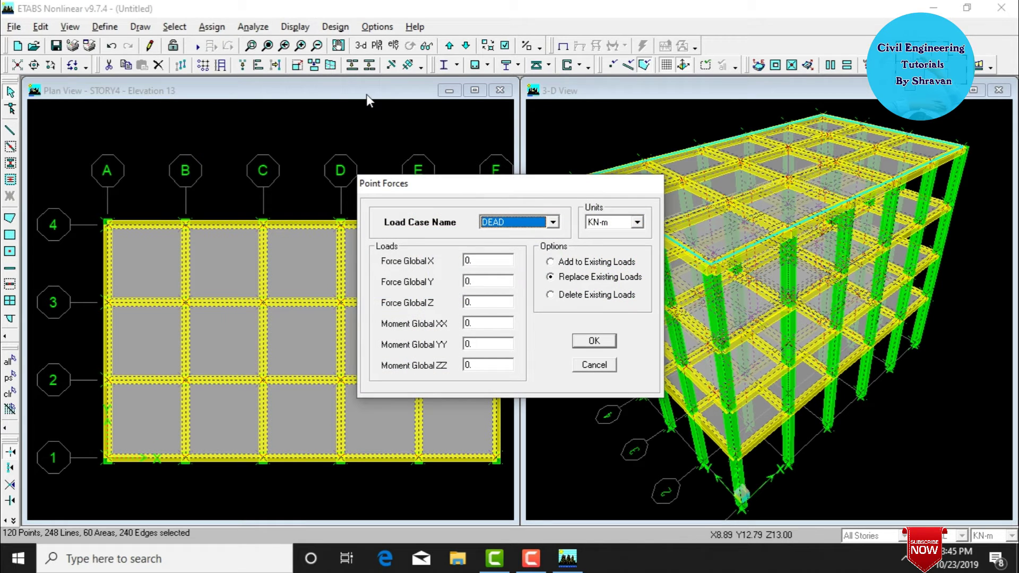
pyautogui.click(561, 264)
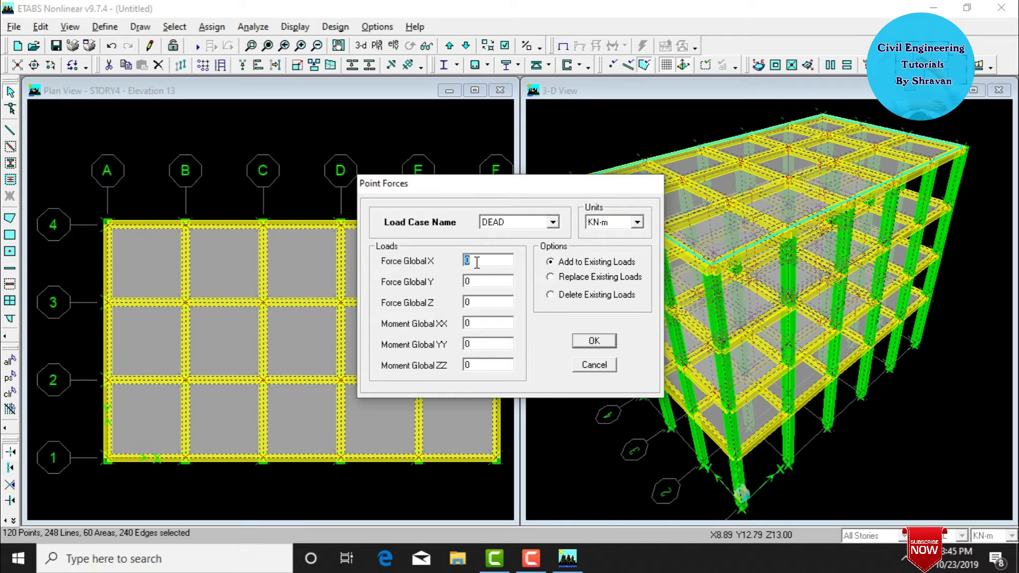
pyautogui.write('1')
pyautogui.press('Tab')
pyautogui.write('1')
pyautogui.press('Tab')
pyautogui.write('1')
pyautogui.press('Tab')
pyautogui.click(610, 342)
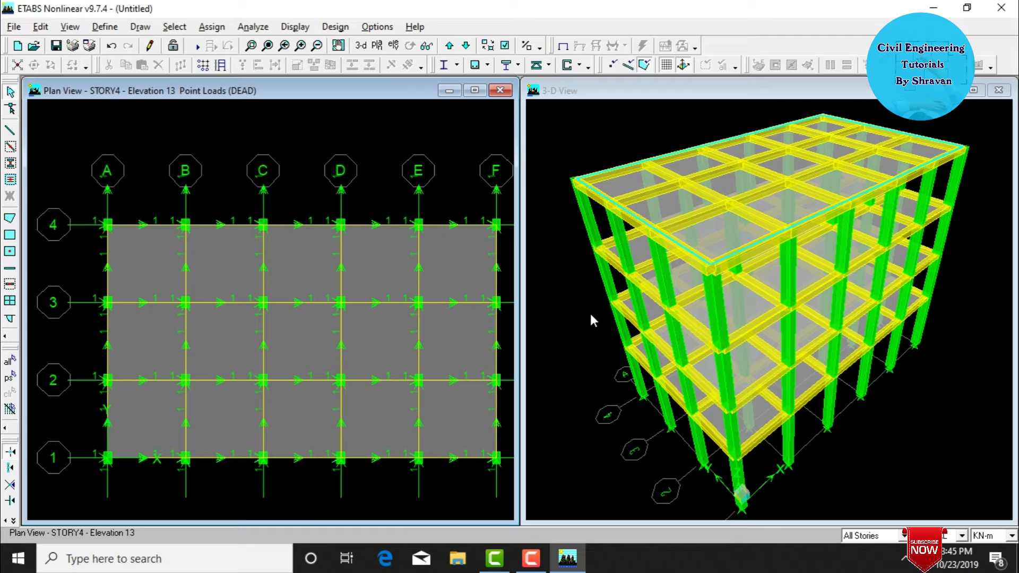
# - Turn off the extrusion effect in the building view options and apply the settings to all windows
pyautogui.click(583, 313)
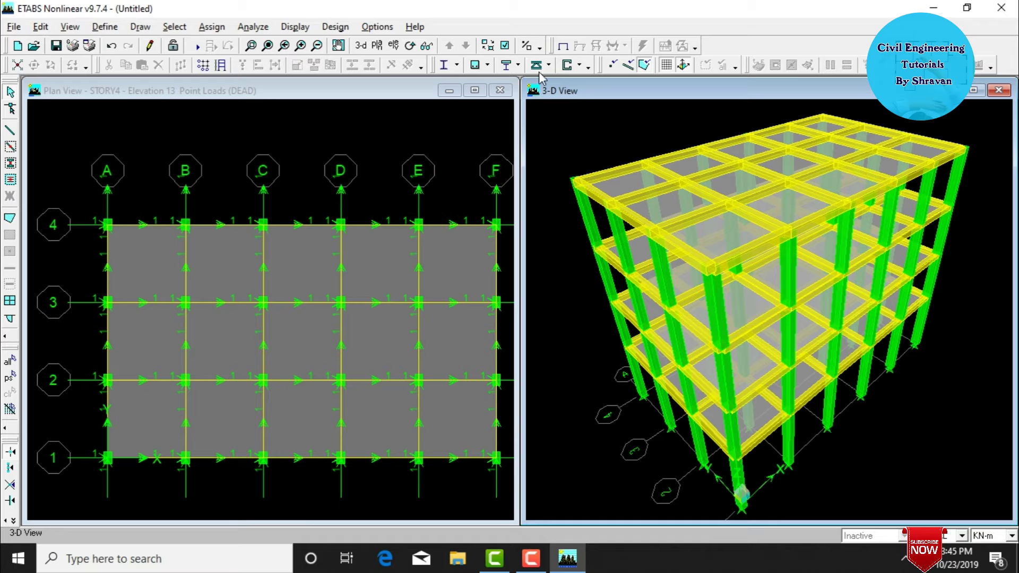
pyautogui.click(505, 46)
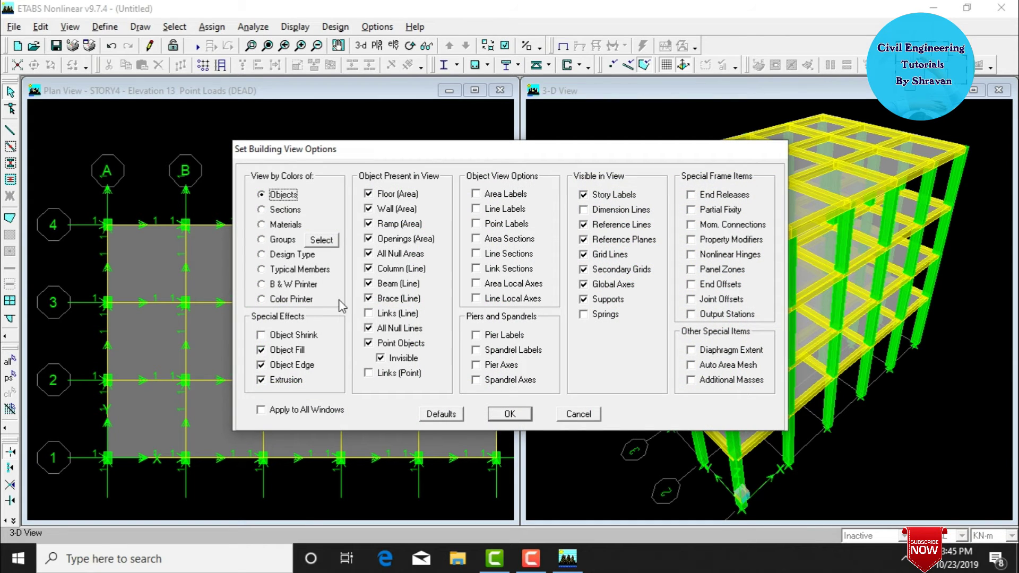
pyautogui.click(273, 380)
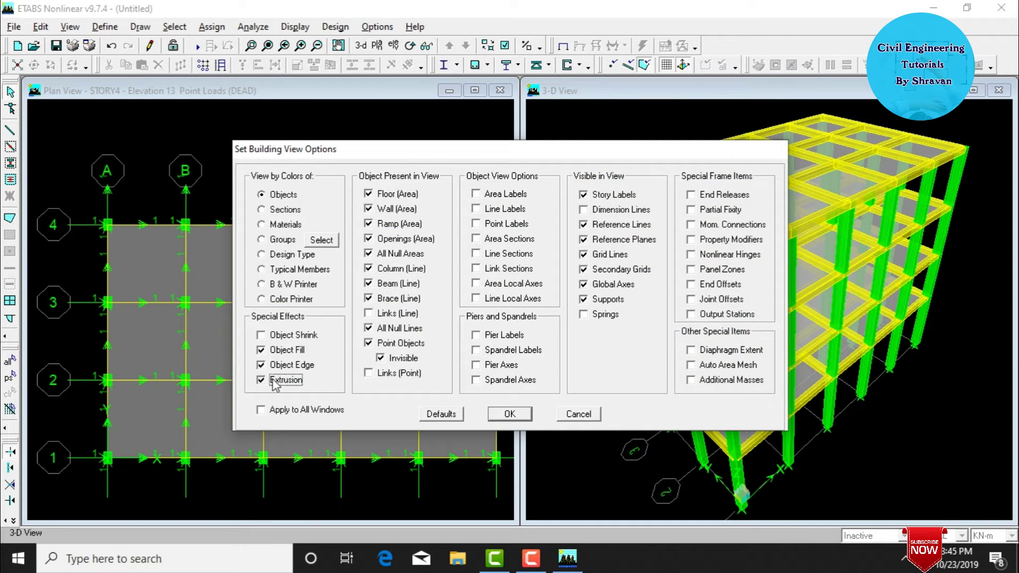
pyautogui.click(287, 411)
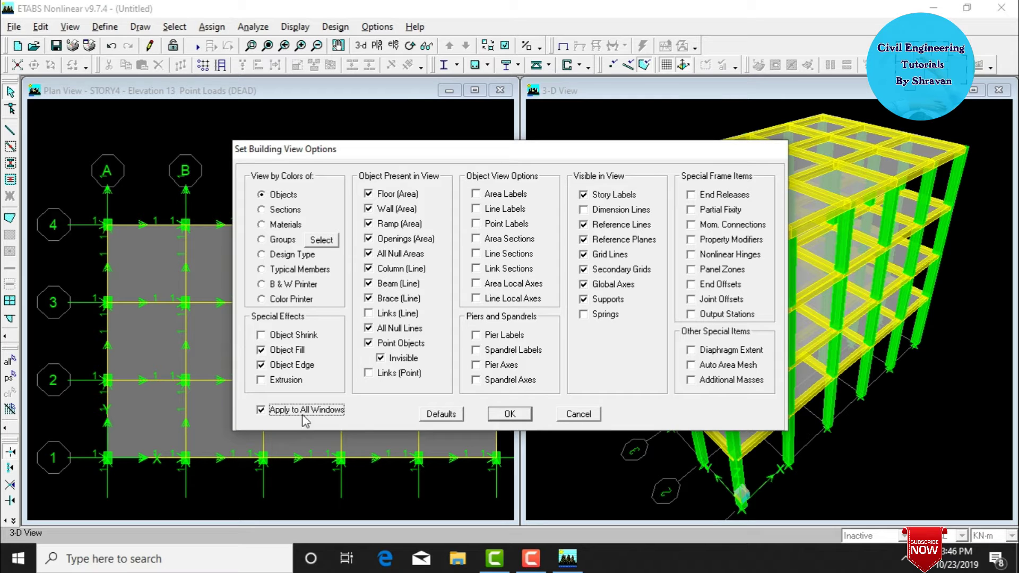
pyautogui.click(524, 414)
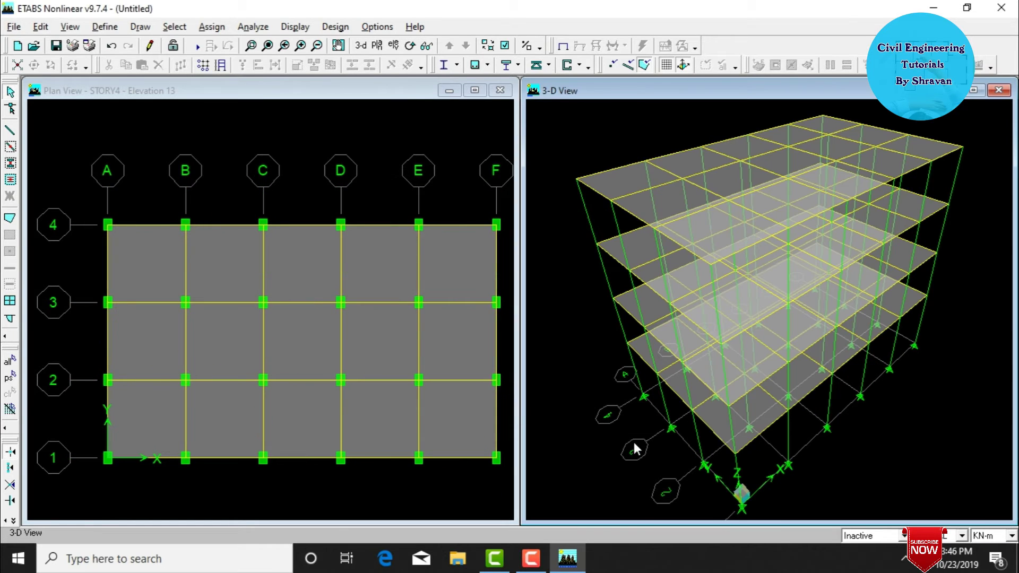
# - Select all S125 slab areas and add a LIVE uniform surface load of 2 in the gravity direction to the existing loads
pyautogui.click(457, 146)
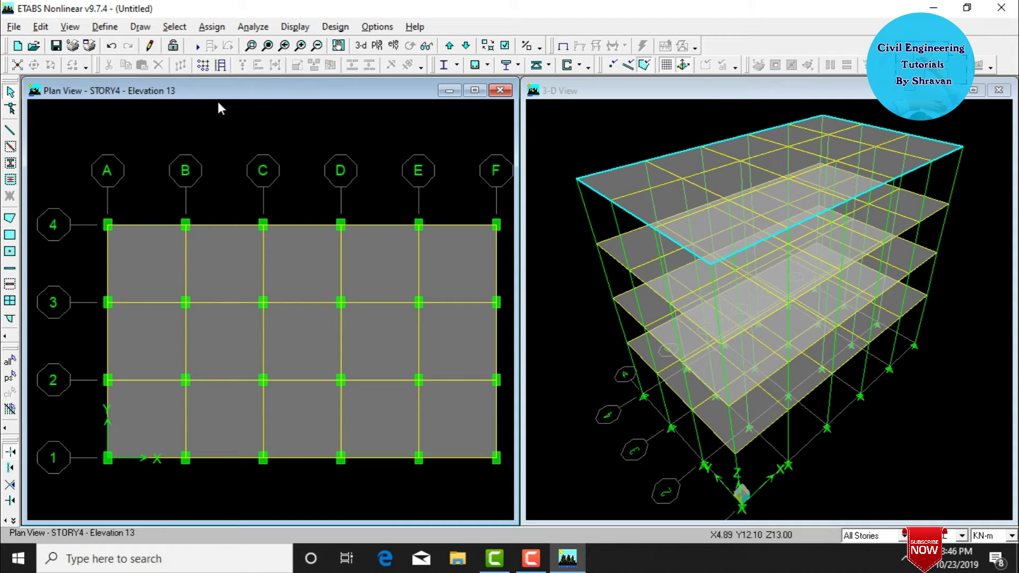
pyautogui.click(175, 27)
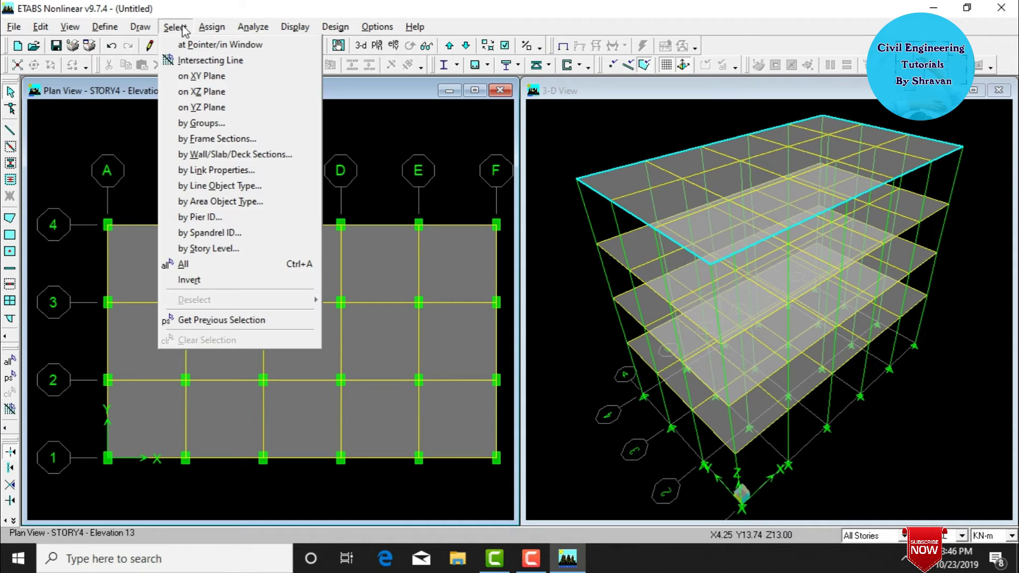
pyautogui.click(215, 157)
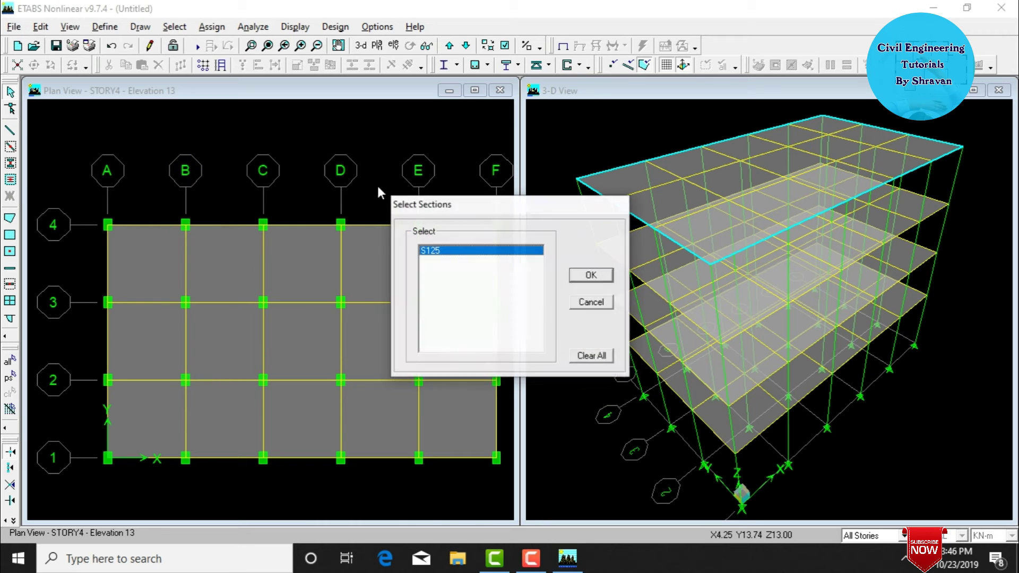
pyautogui.click(575, 280)
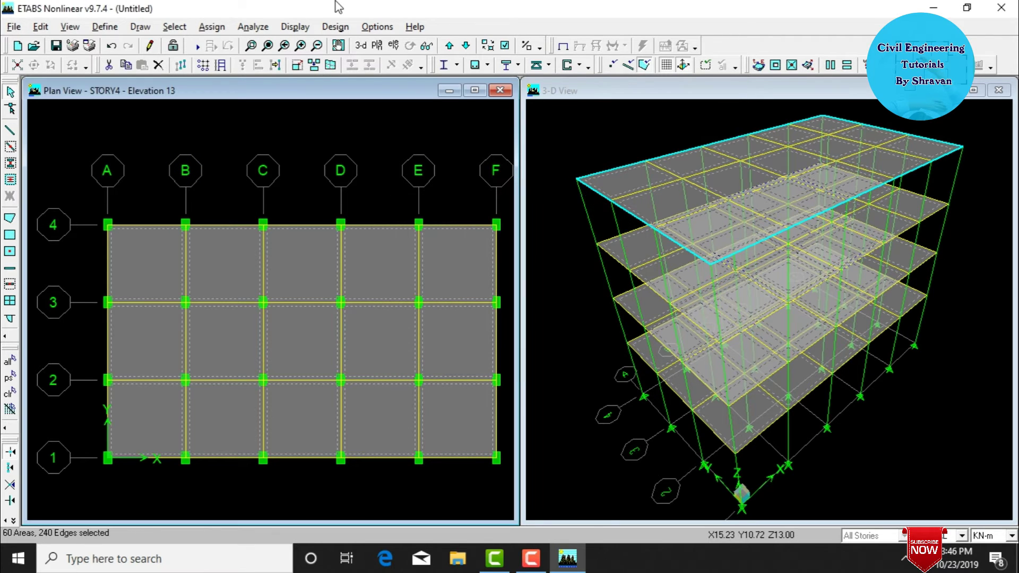
pyautogui.click(212, 26)
pyautogui.moveTo(252, 126)
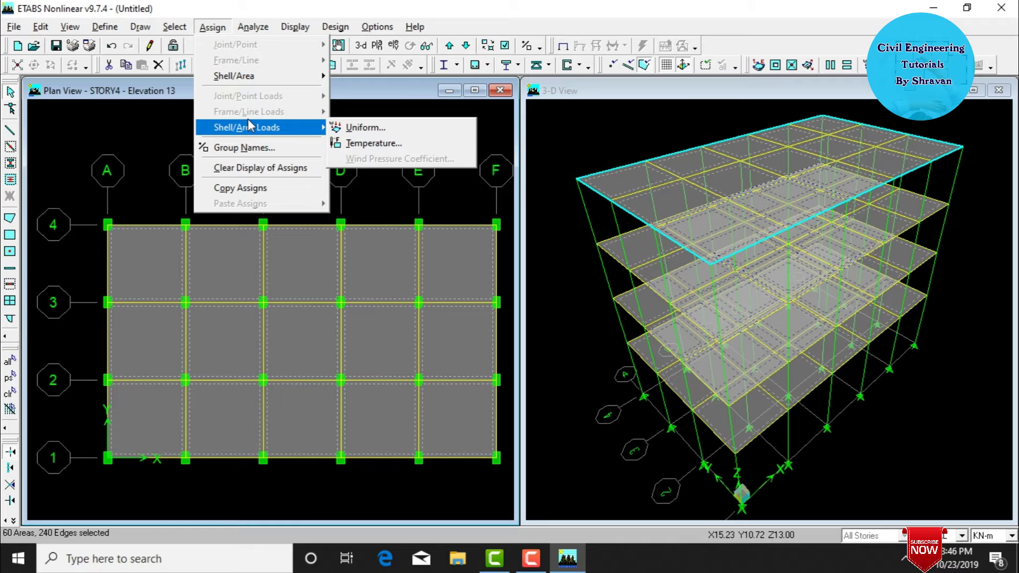
pyautogui.click(346, 127)
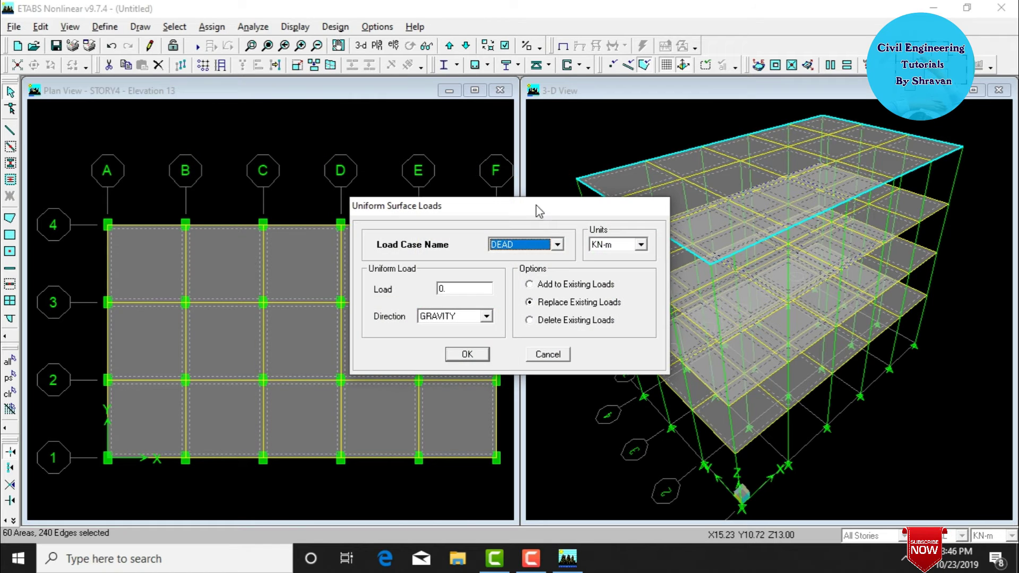
pyautogui.click(557, 245)
pyautogui.click(529, 267)
pyautogui.click(539, 285)
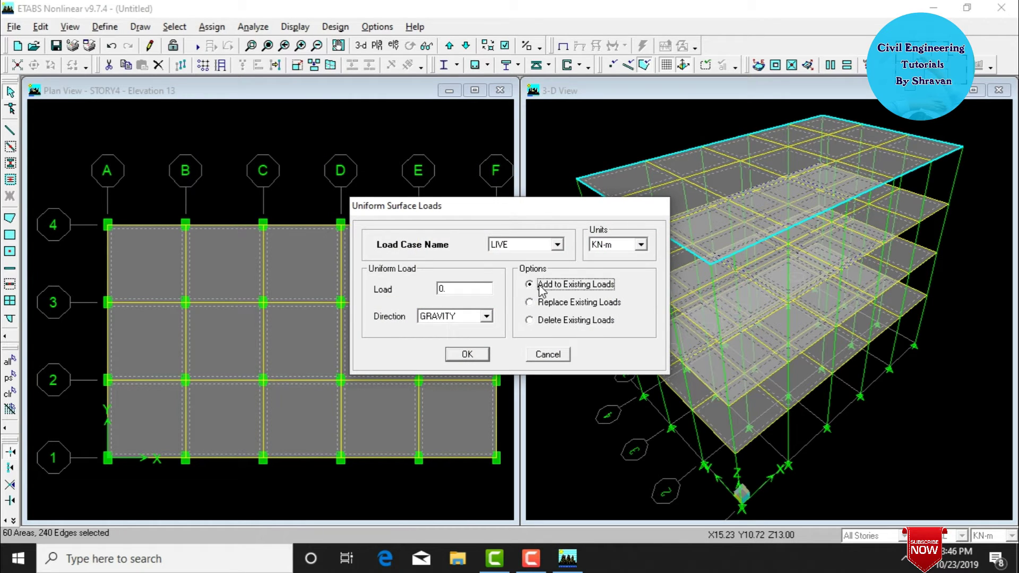
pyautogui.doubleClick(463, 291)
pyautogui.write('2')
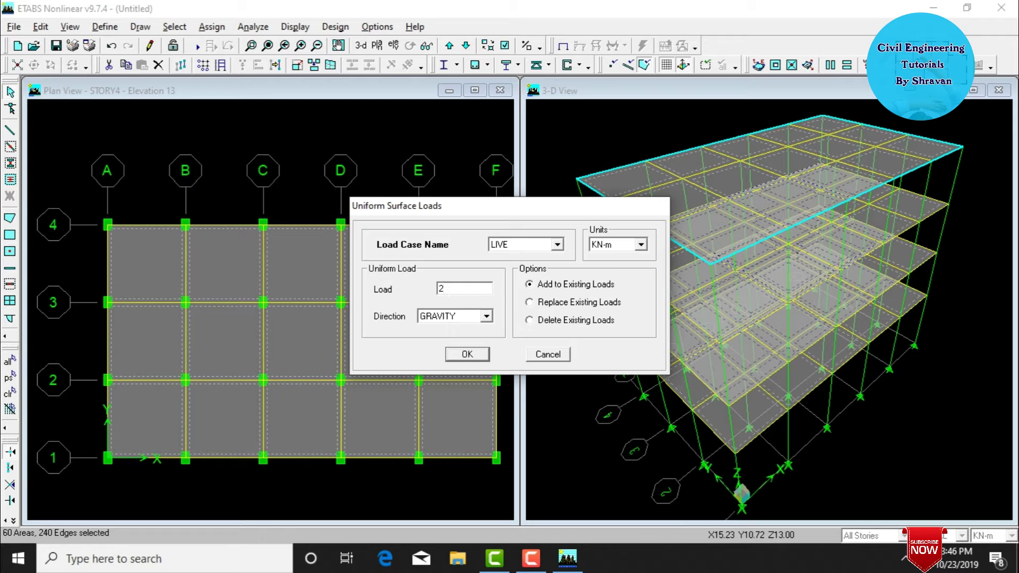
pyautogui.click(467, 354)
pyautogui.click(467, 354)
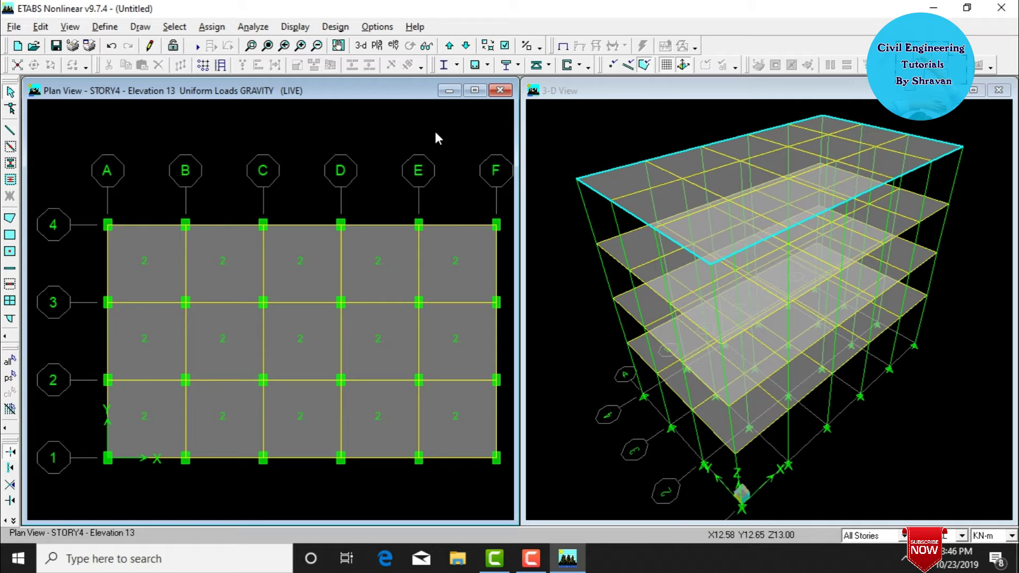
# - Select the whole model and add an EQX uniform surface load of 1 in the GLOBAL-X direction to the existing loads
pyautogui.hotkey('ctrl', 'a')
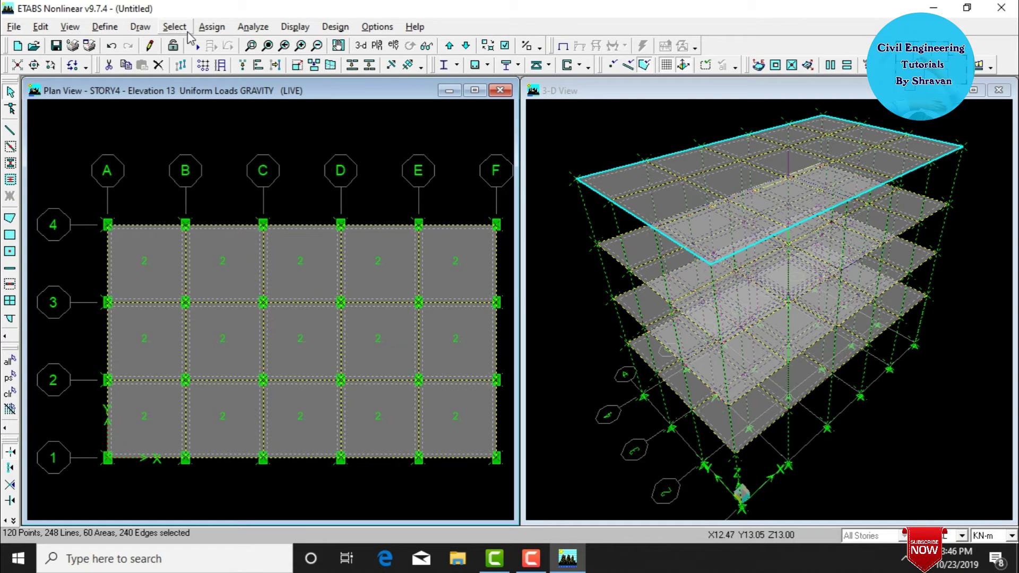
pyautogui.click(204, 27)
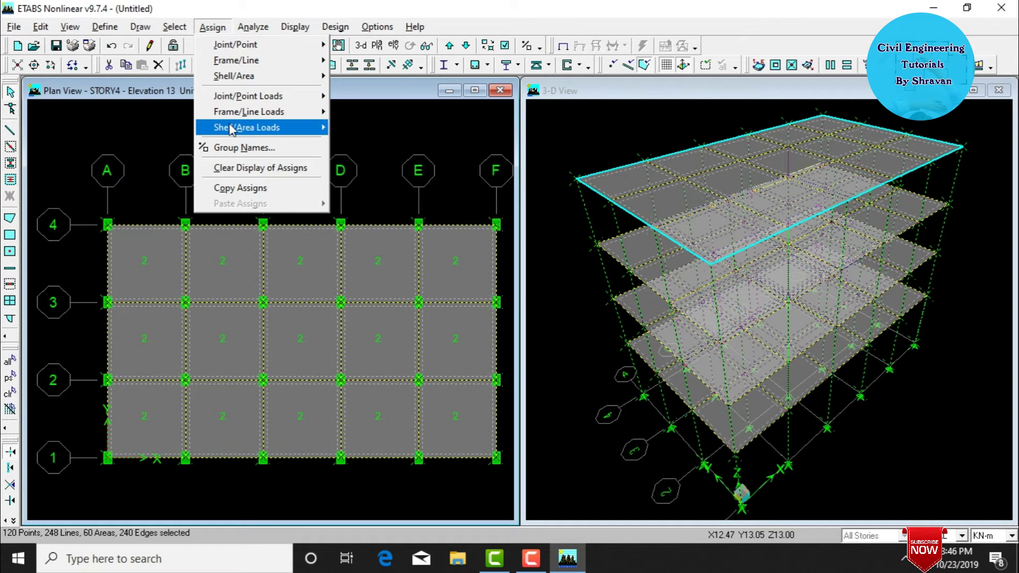
pyautogui.moveTo(253, 128)
pyautogui.click(353, 127)
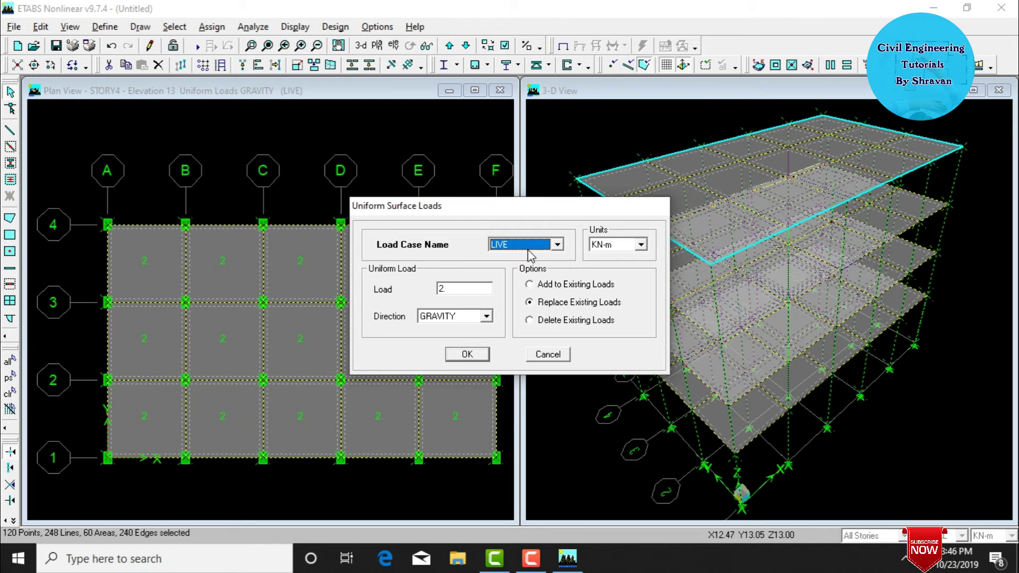
pyautogui.click(526, 248)
pyautogui.click(514, 278)
pyautogui.click(541, 284)
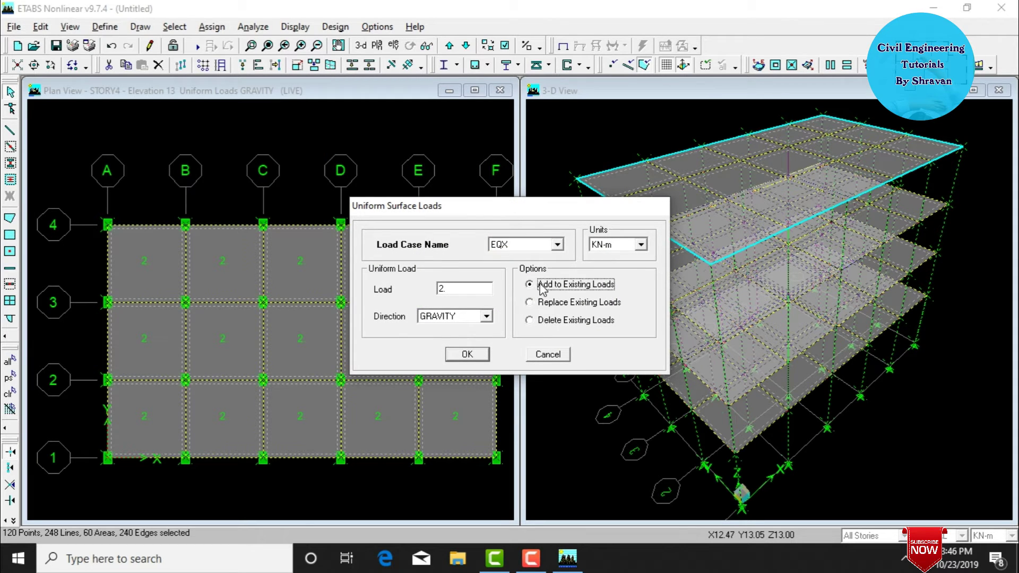
pyautogui.doubleClick(475, 286)
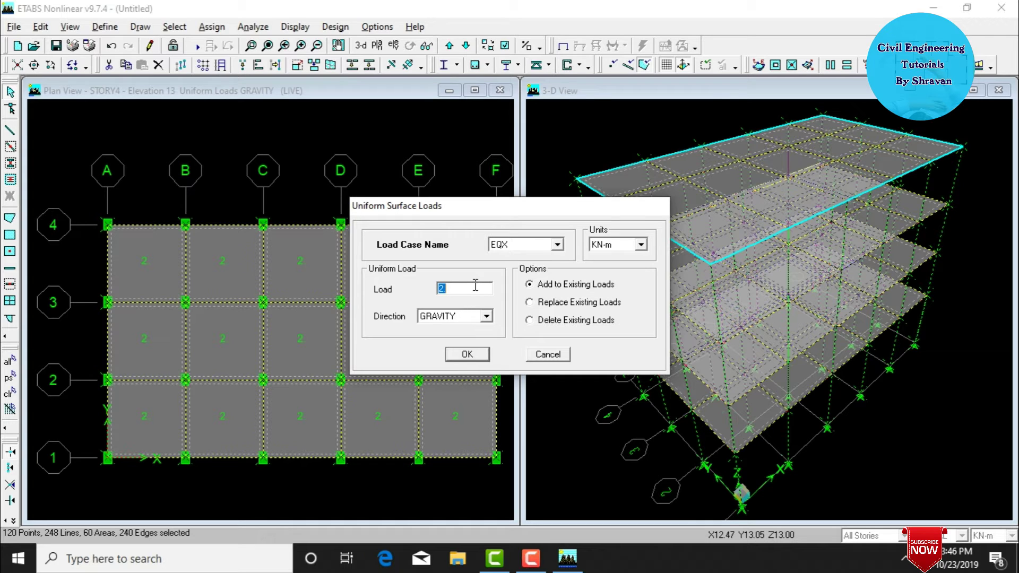
pyautogui.write('1')
pyautogui.click(473, 316)
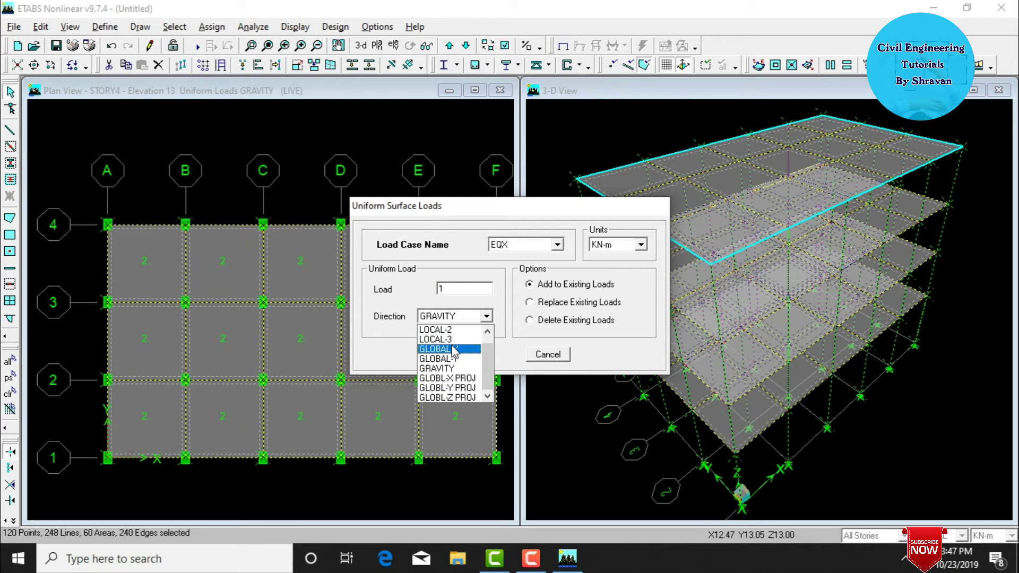
pyautogui.click(454, 349)
pyautogui.click(466, 352)
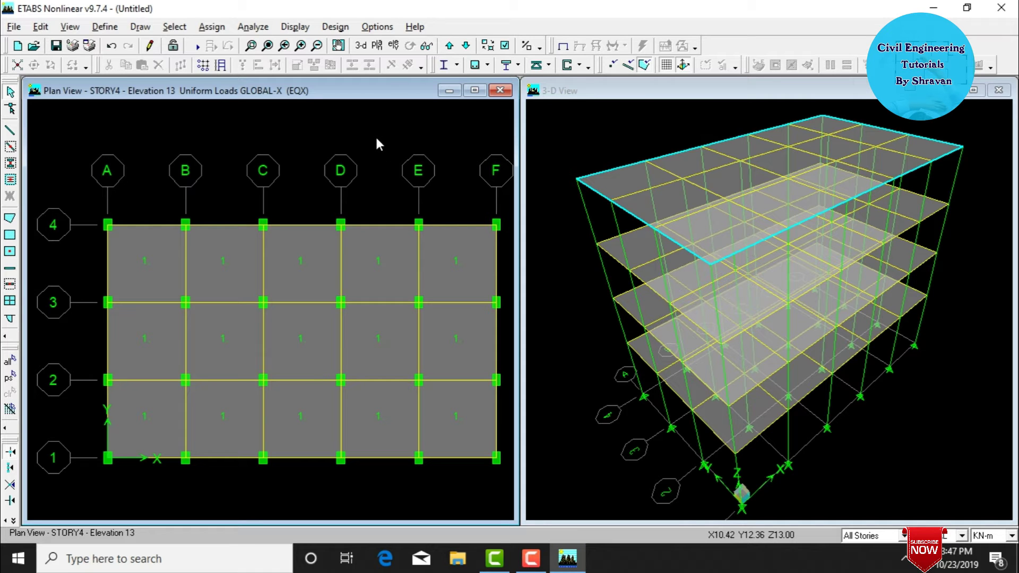
# - Select the whole model and add an EQY uniform surface load of 1 in the GLOBAL-Y direction to the existing loads
pyautogui.hotkey('ctrl', 'a')
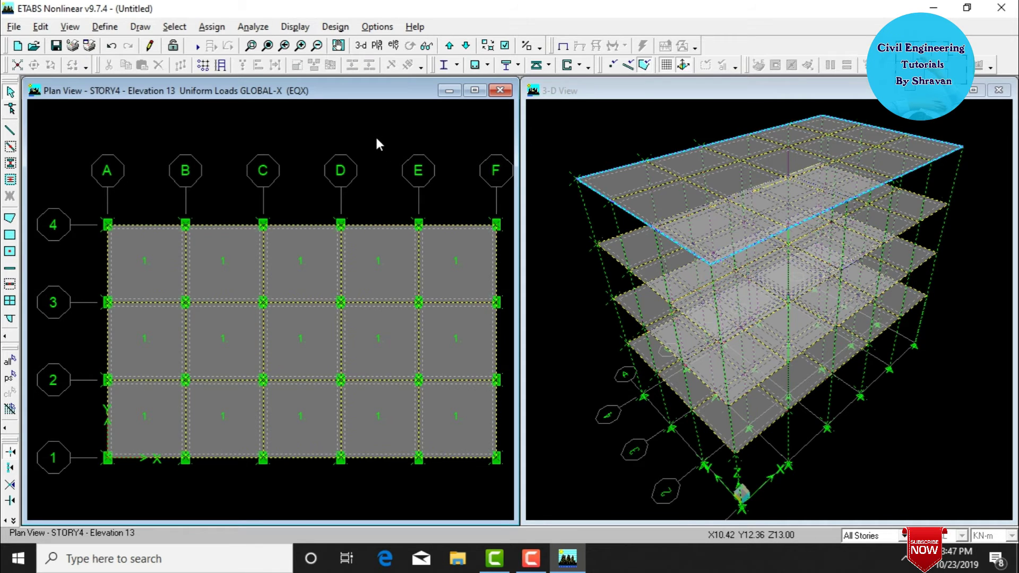
pyautogui.click(212, 27)
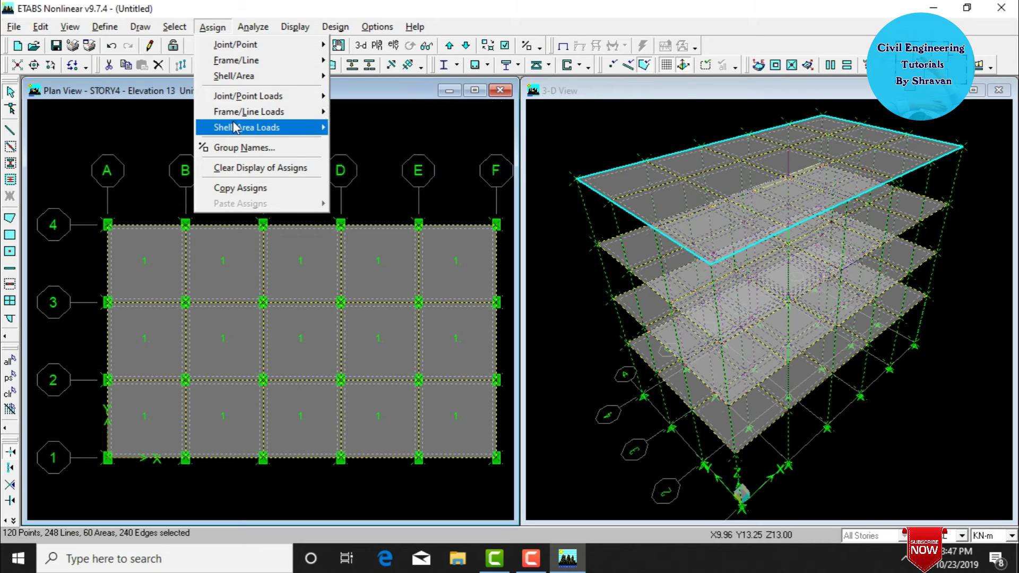
pyautogui.moveTo(234, 127)
pyautogui.click(365, 128)
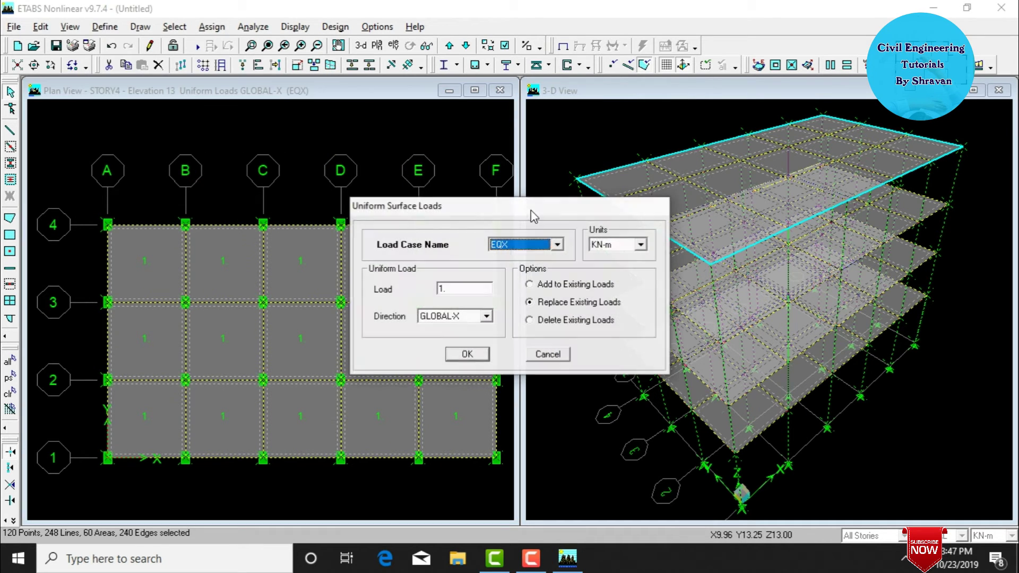
pyautogui.click(539, 248)
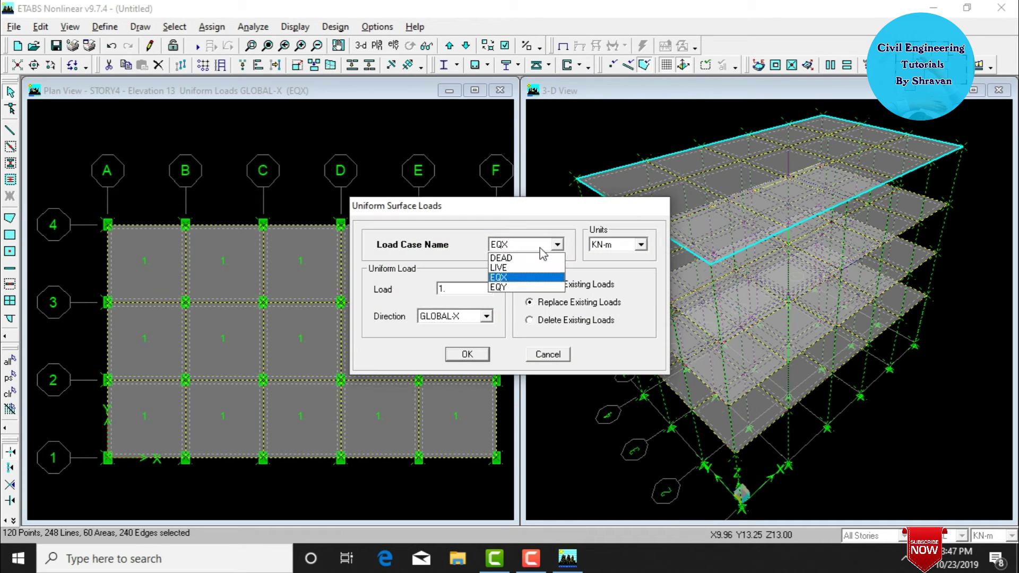
pyautogui.click(499, 286)
pyautogui.click(480, 317)
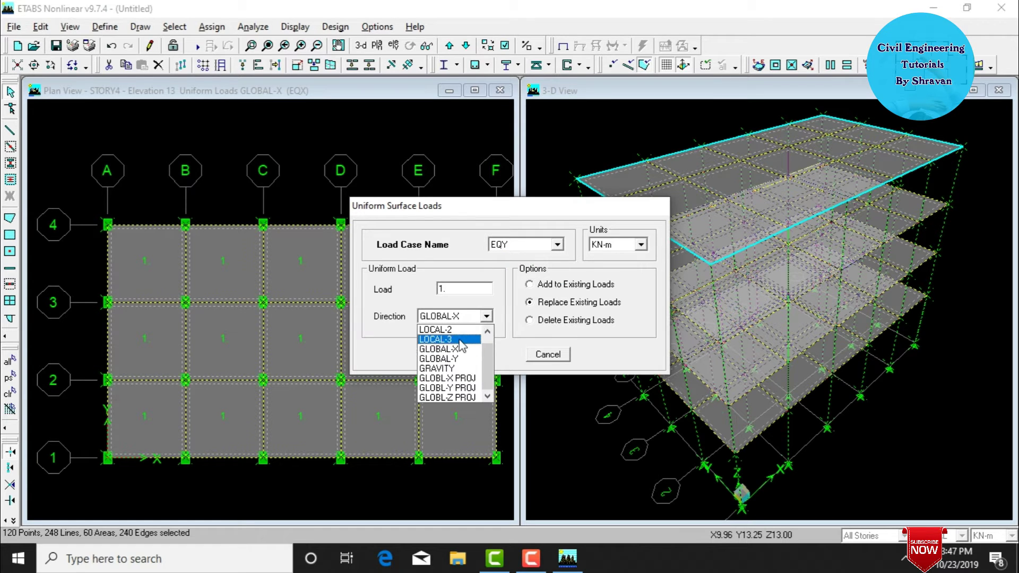
pyautogui.click(449, 356)
pyautogui.click(530, 284)
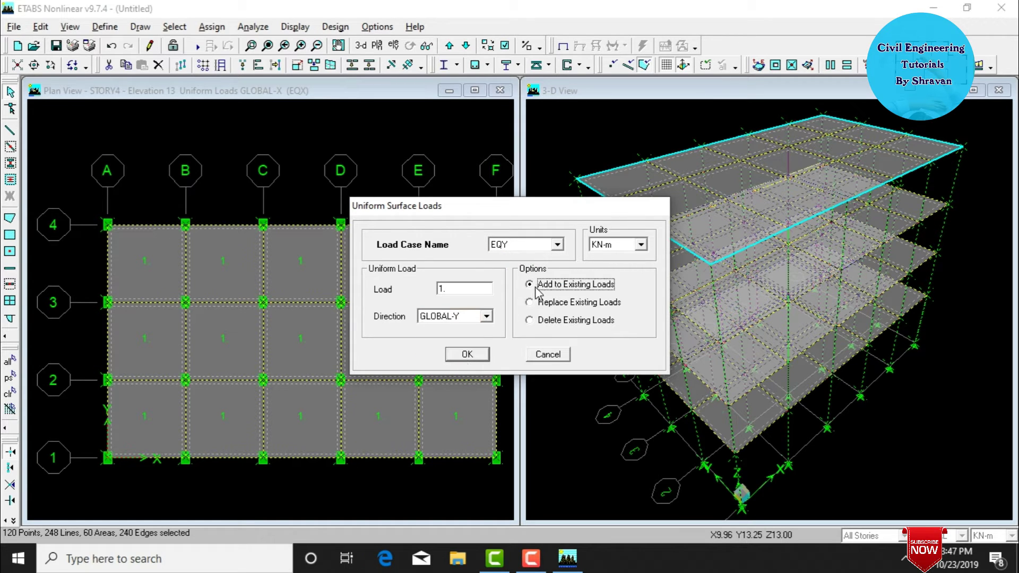
pyautogui.click(480, 358)
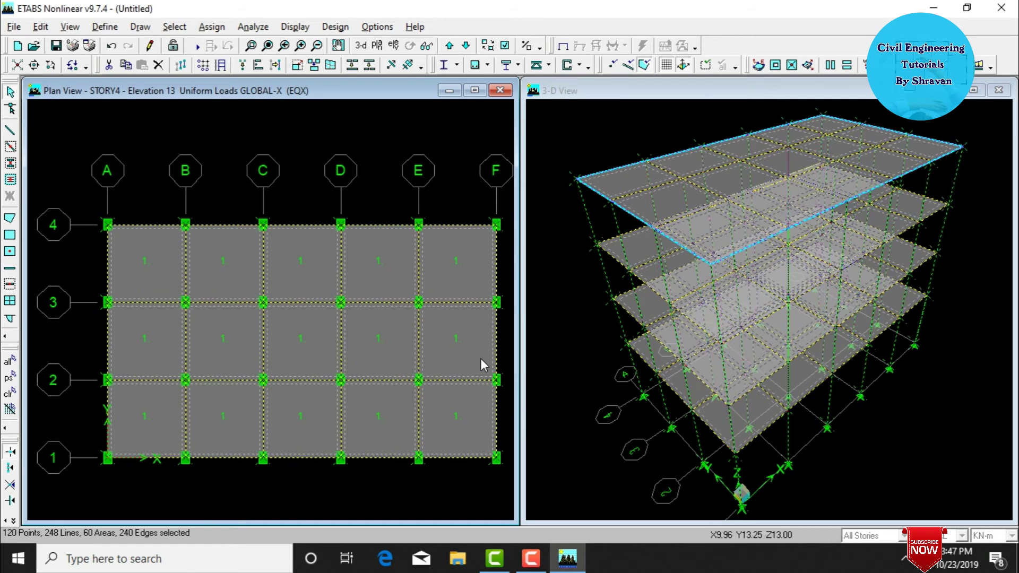
pyautogui.click(531, 356)
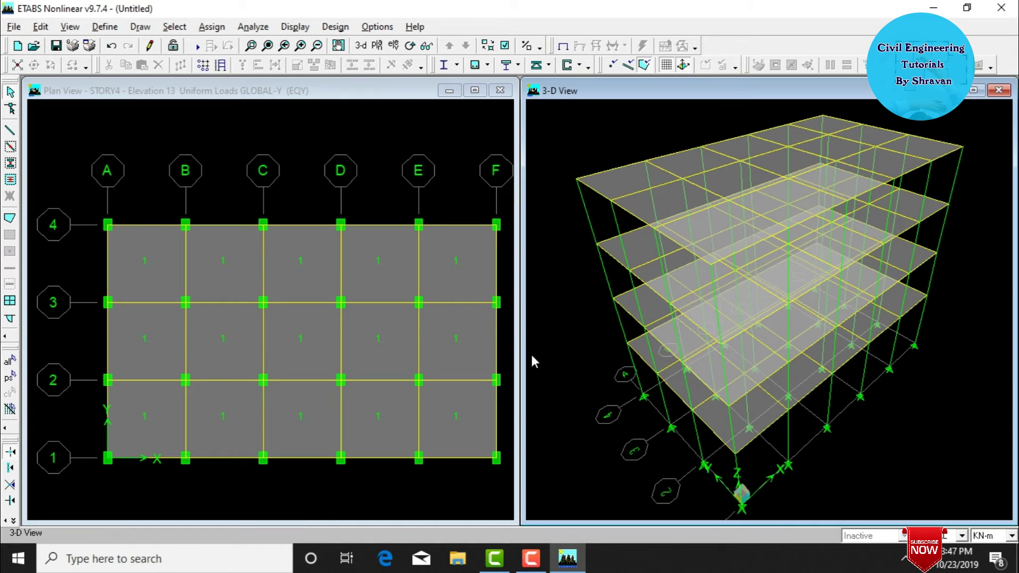
# - Select all points at the BASE story level and assign fixed restraints in all translations and rotations
pyautogui.click(221, 142)
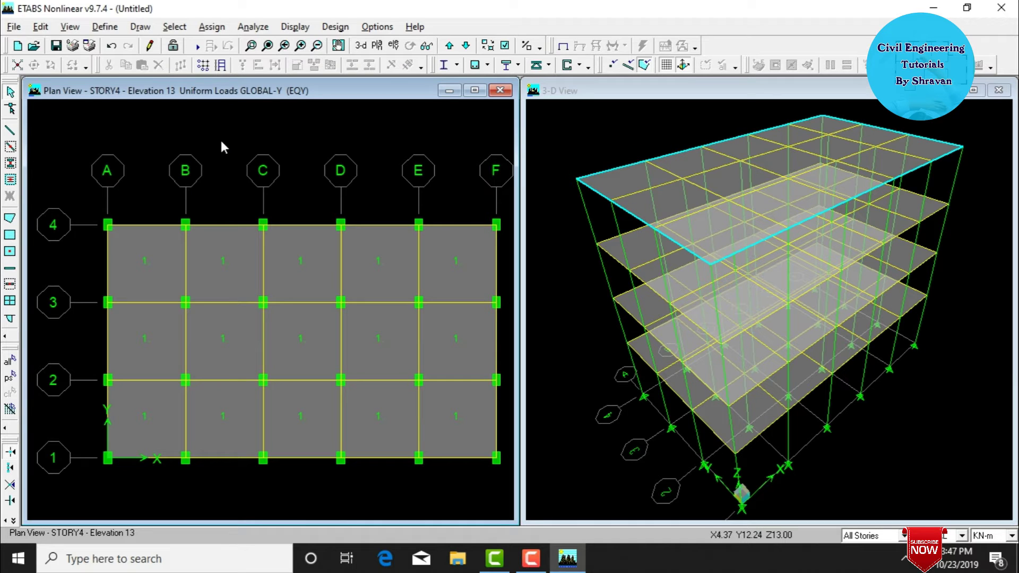
pyautogui.click(179, 32)
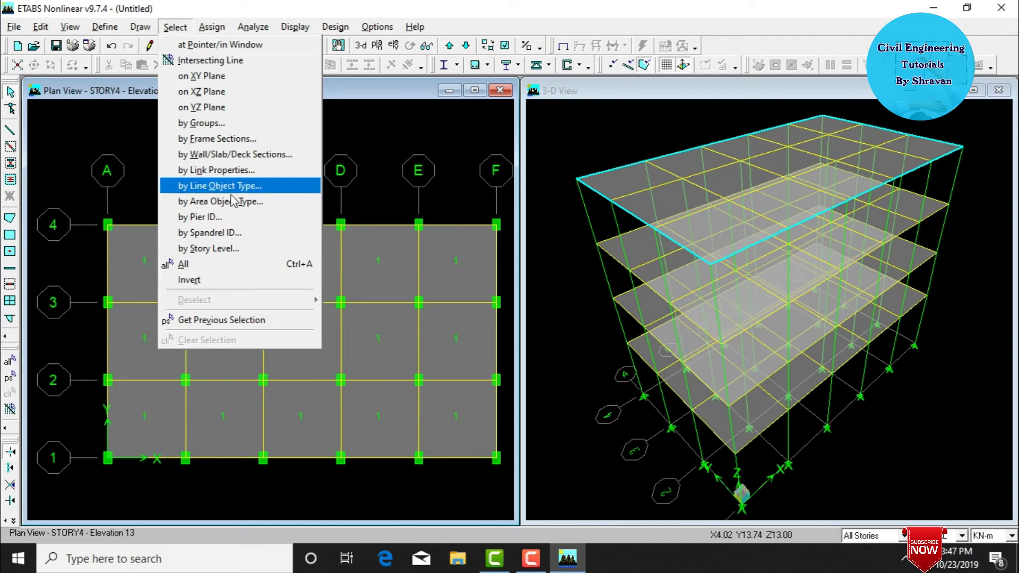
pyautogui.click(221, 248)
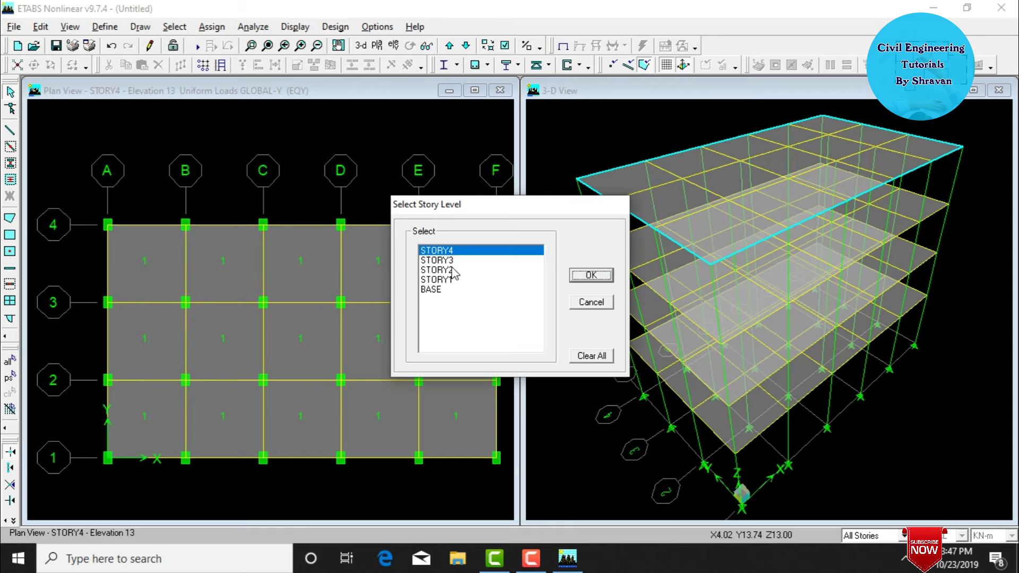
pyautogui.click(450, 289)
pyautogui.click(591, 275)
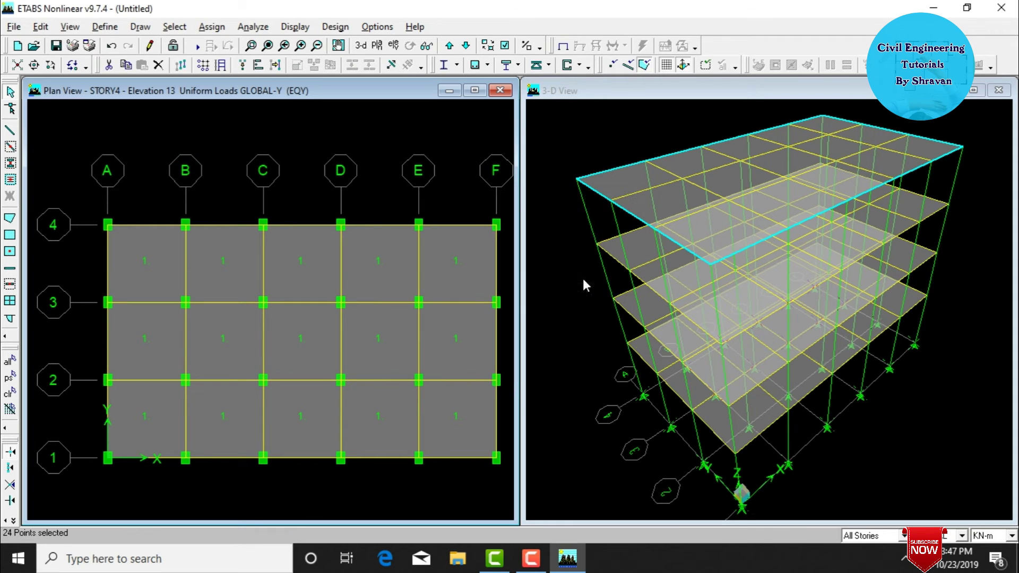
pyautogui.click(222, 29)
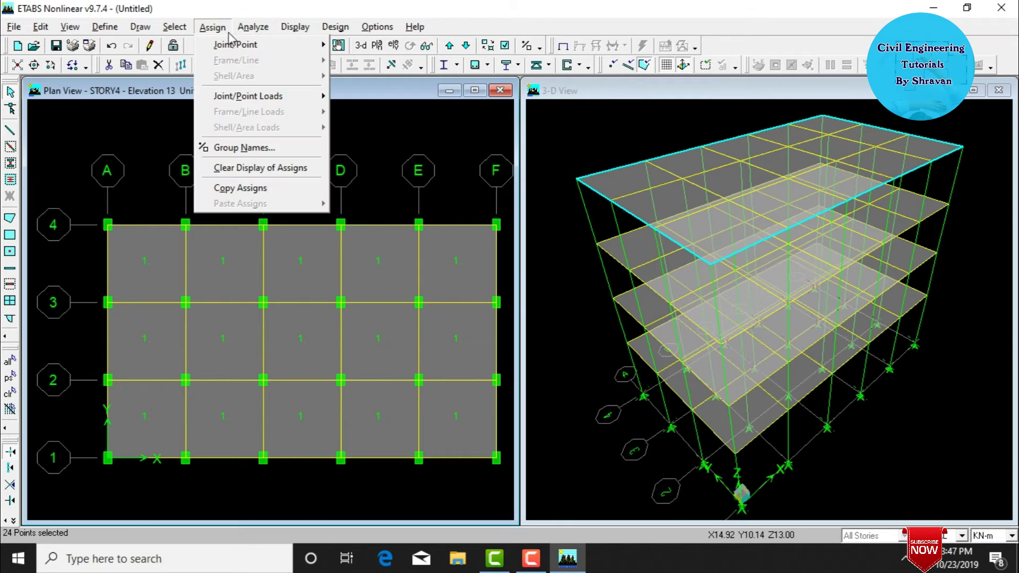
pyautogui.moveTo(233, 44)
pyautogui.click(379, 75)
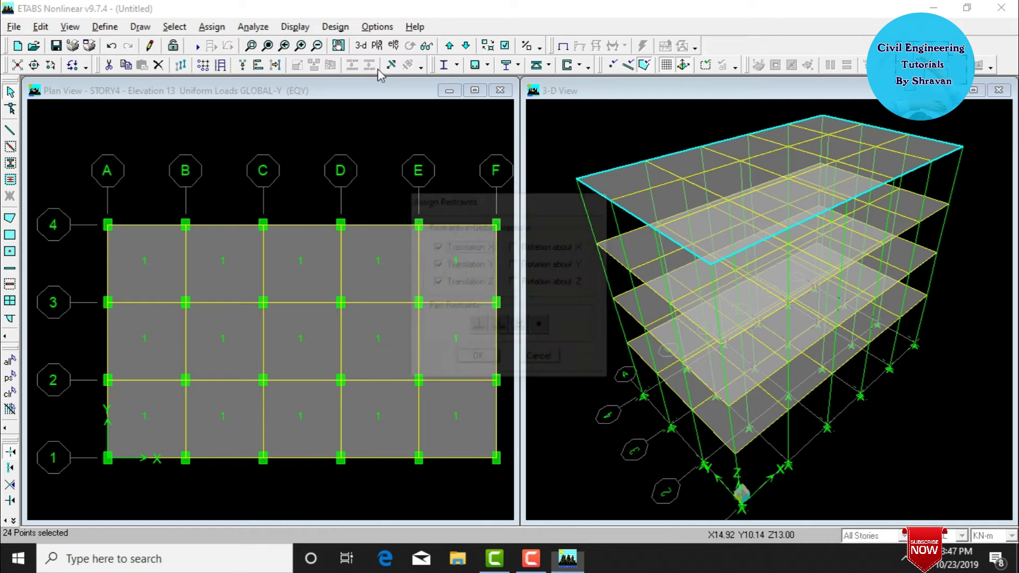
pyautogui.click(479, 326)
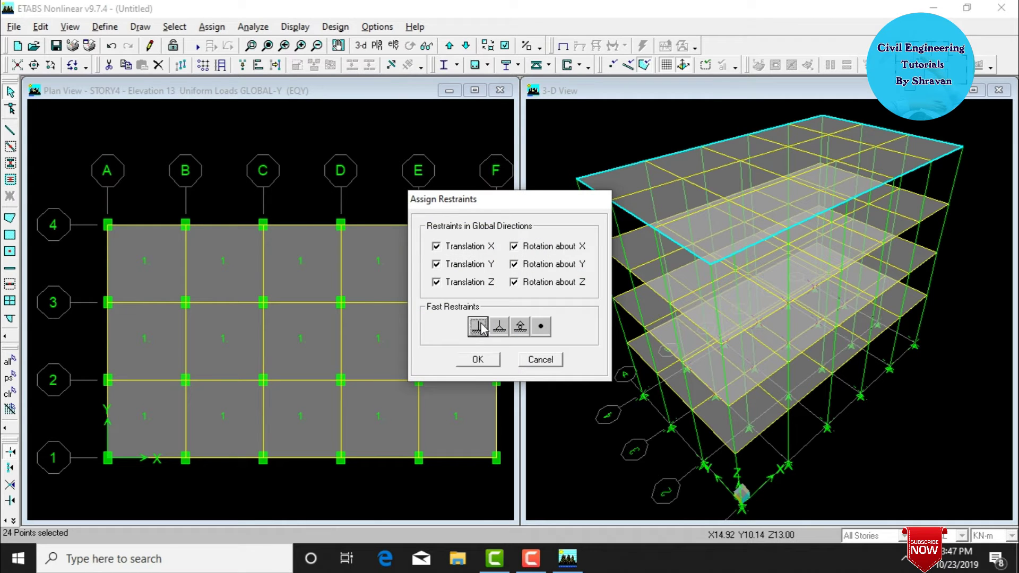
pyautogui.click(480, 359)
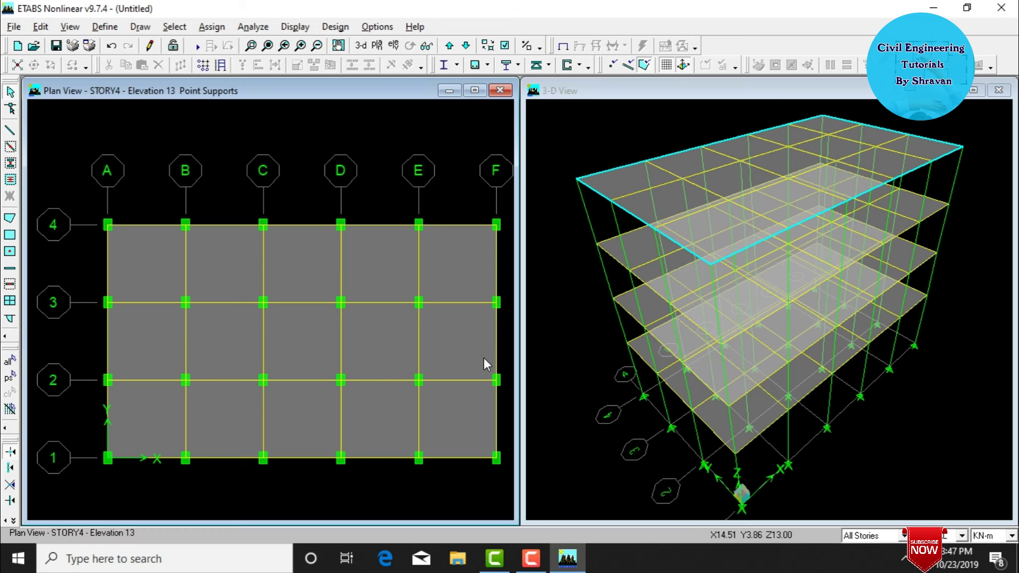
# - Select the whole model and assign diaphragm D1 to its joints
pyautogui.click(573, 379)
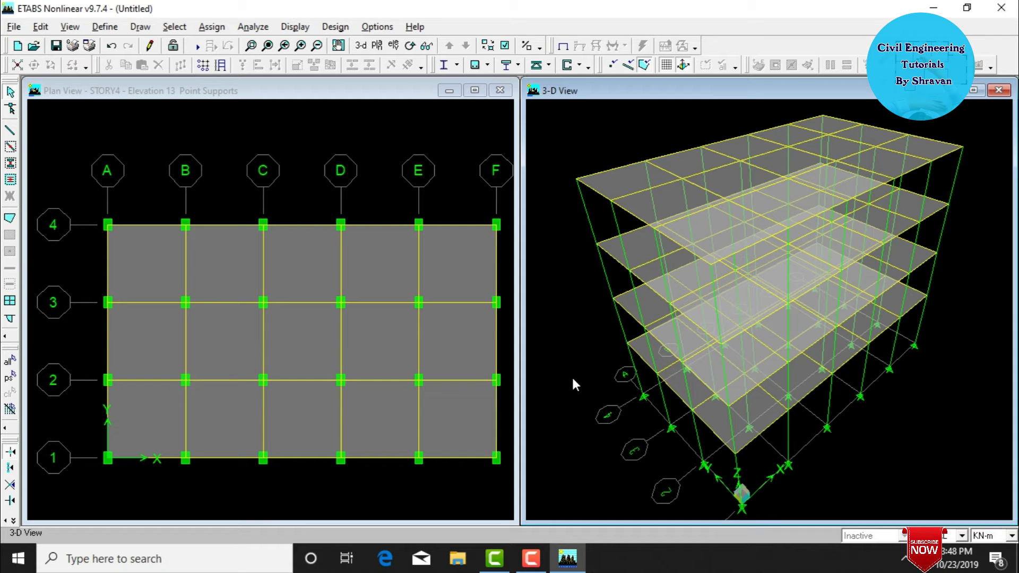
pyautogui.hotkey('ctrl', 'a')
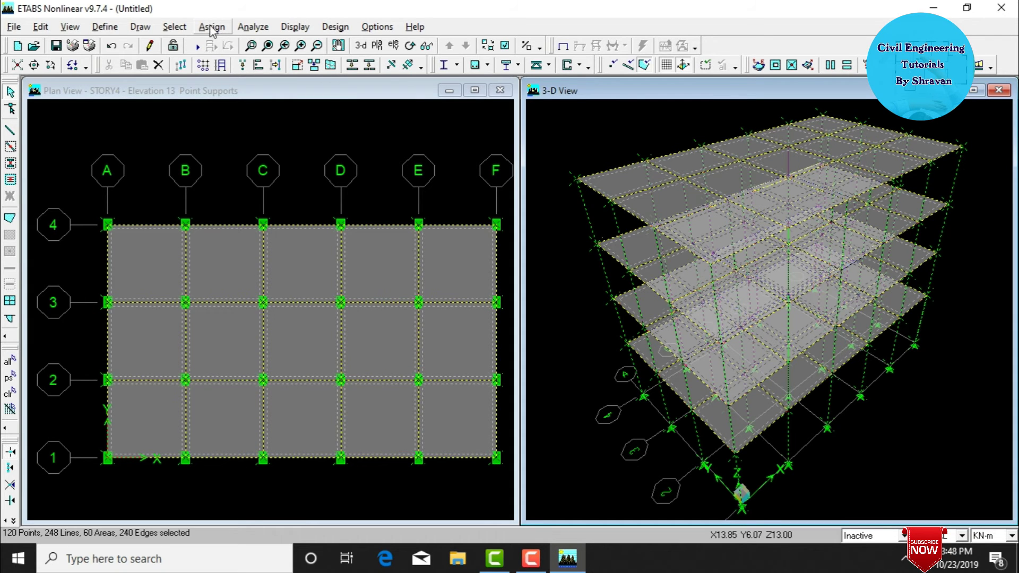
pyautogui.click(212, 28)
pyautogui.moveTo(235, 44)
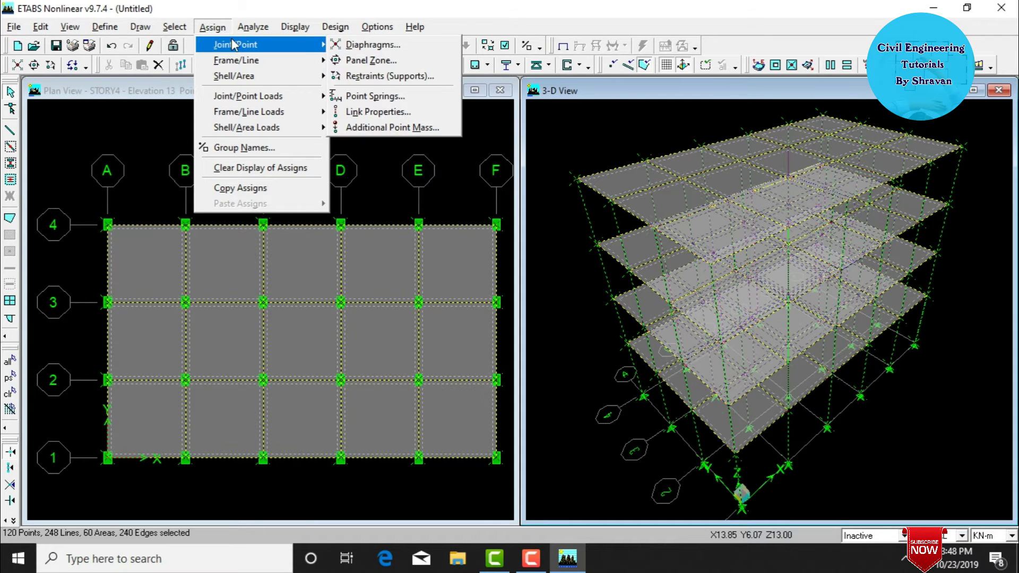
pyautogui.click(366, 45)
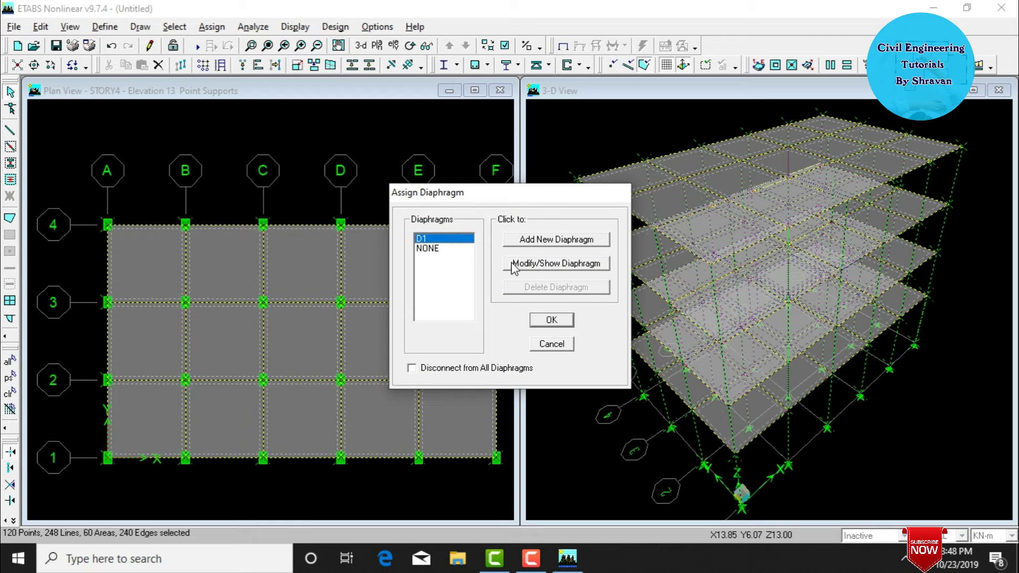
pyautogui.click(551, 320)
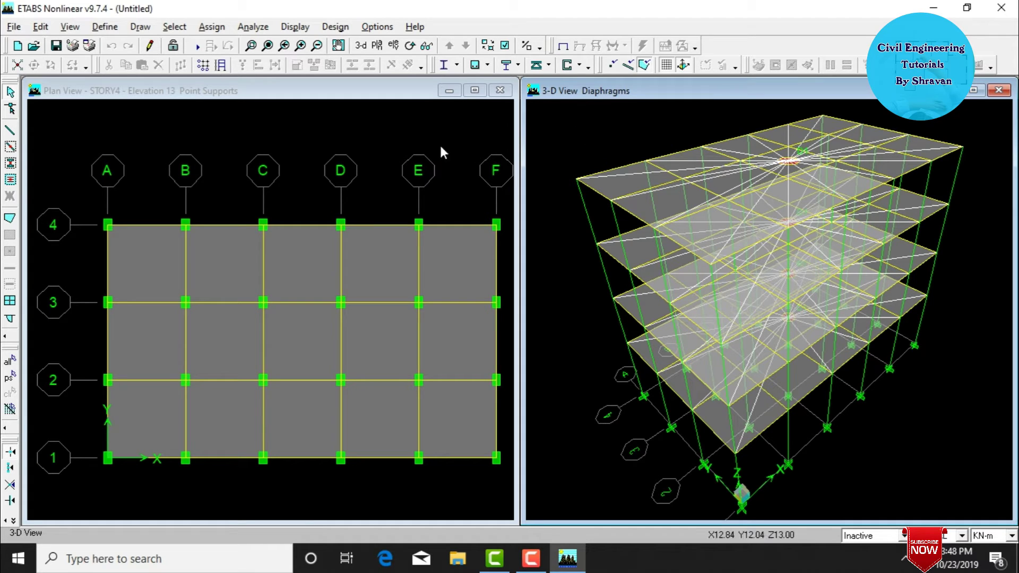
# - Turn on the diaphragm extent display in the building view options and apply it to all windows
pyautogui.click(301, 176)
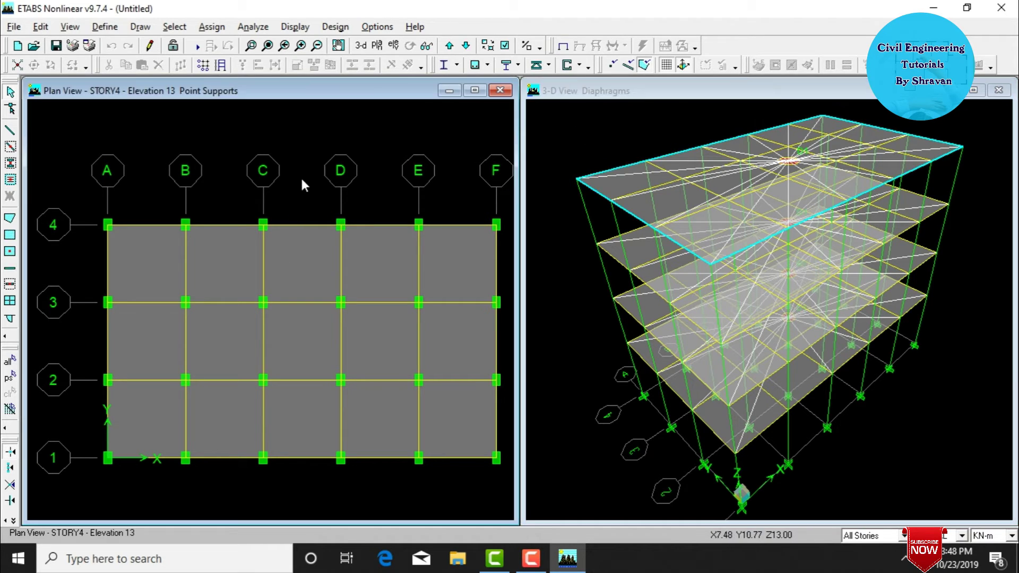
pyautogui.click(505, 46)
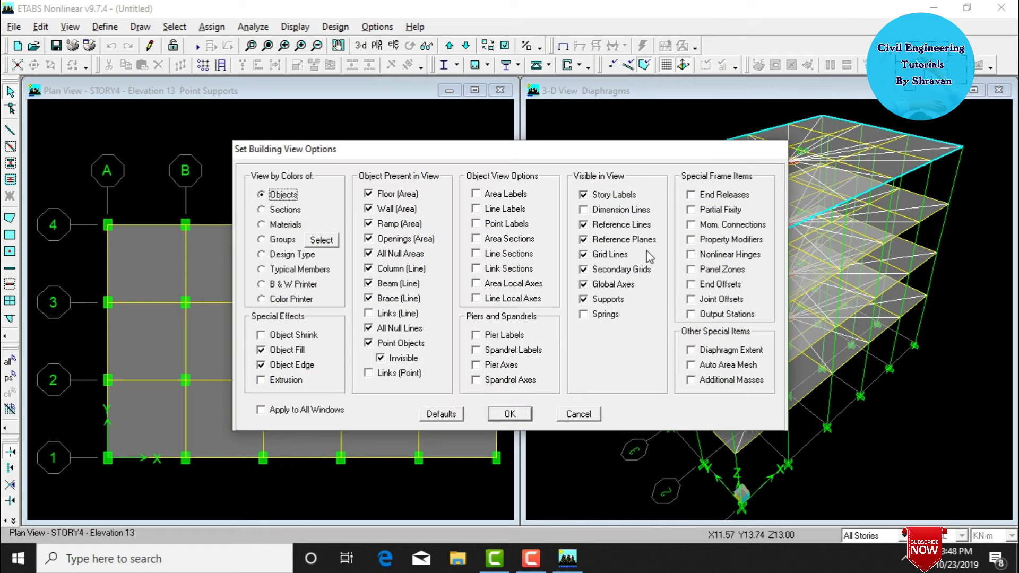
pyautogui.click(703, 351)
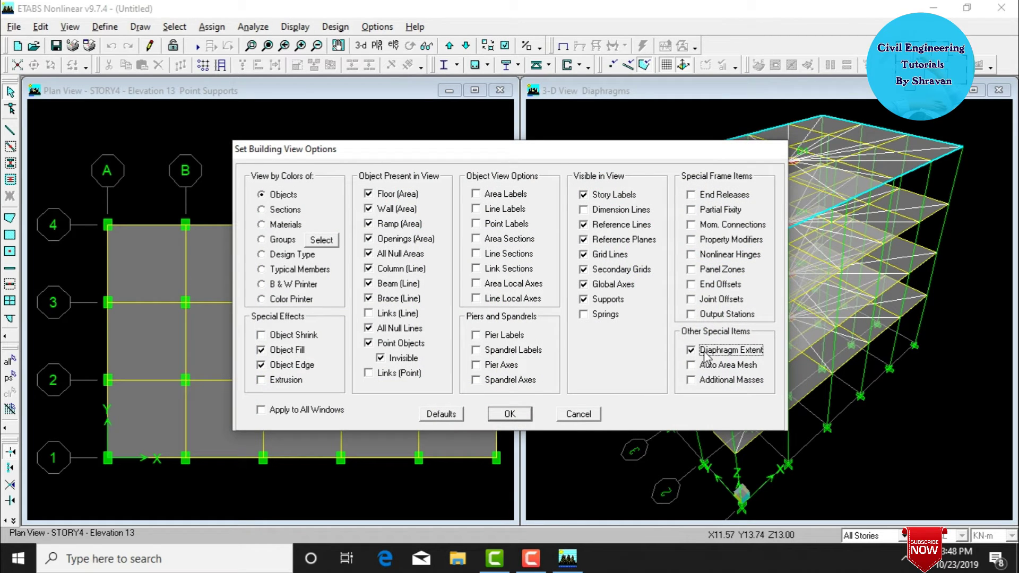
pyautogui.click(306, 414)
pyautogui.click(509, 414)
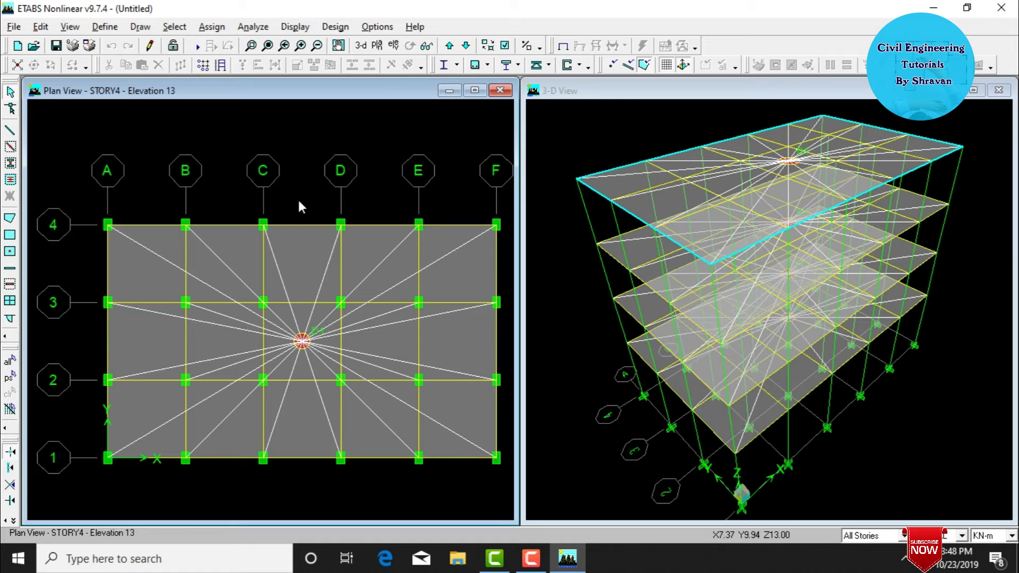
# - Set the number of modes to 1 in the dynamic analysis parameters and accept the full 3D analysis options
pyautogui.click(250, 27)
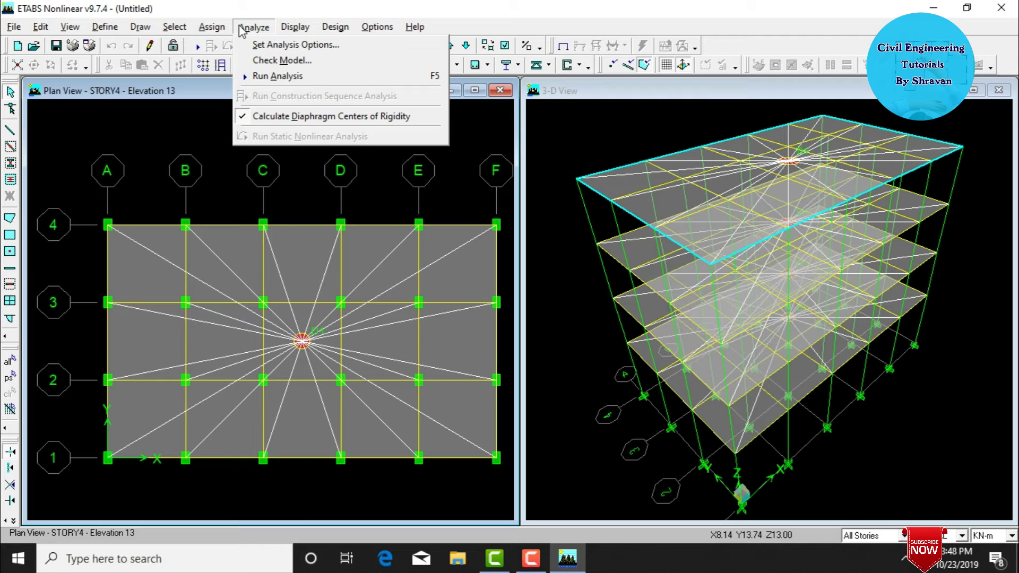
pyautogui.click(258, 47)
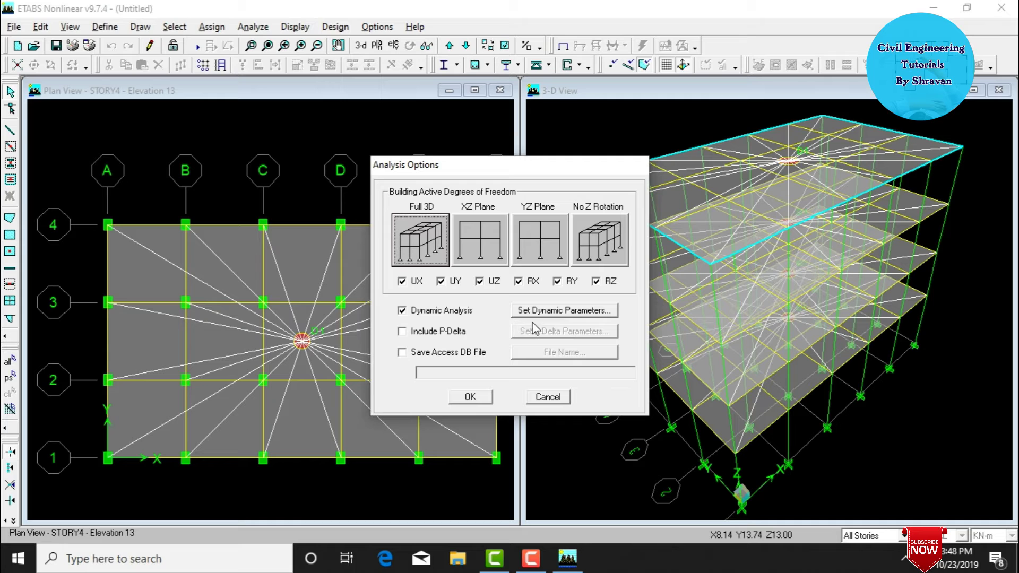
pyautogui.click(537, 313)
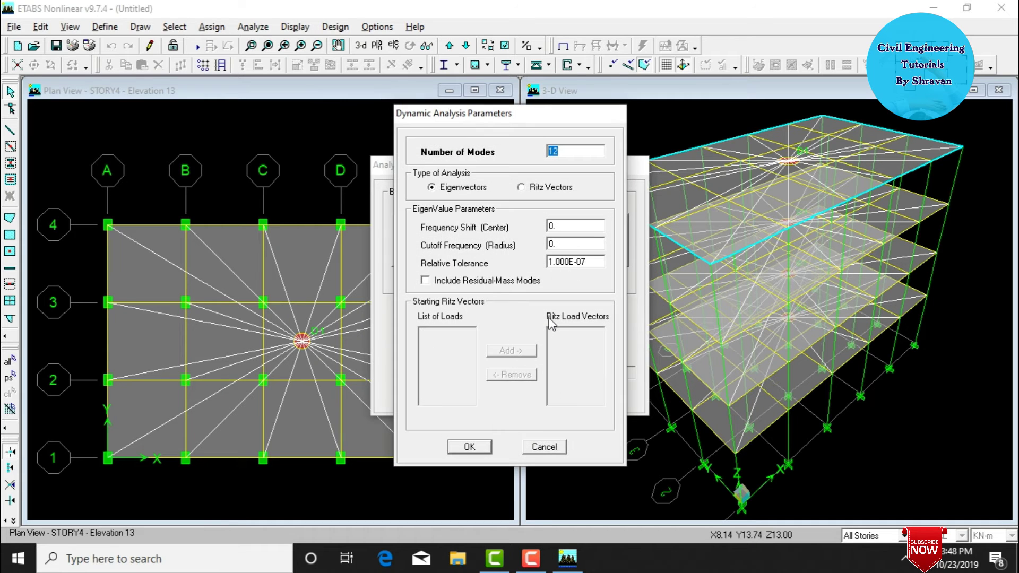
pyautogui.write('1')
pyautogui.press('Return')
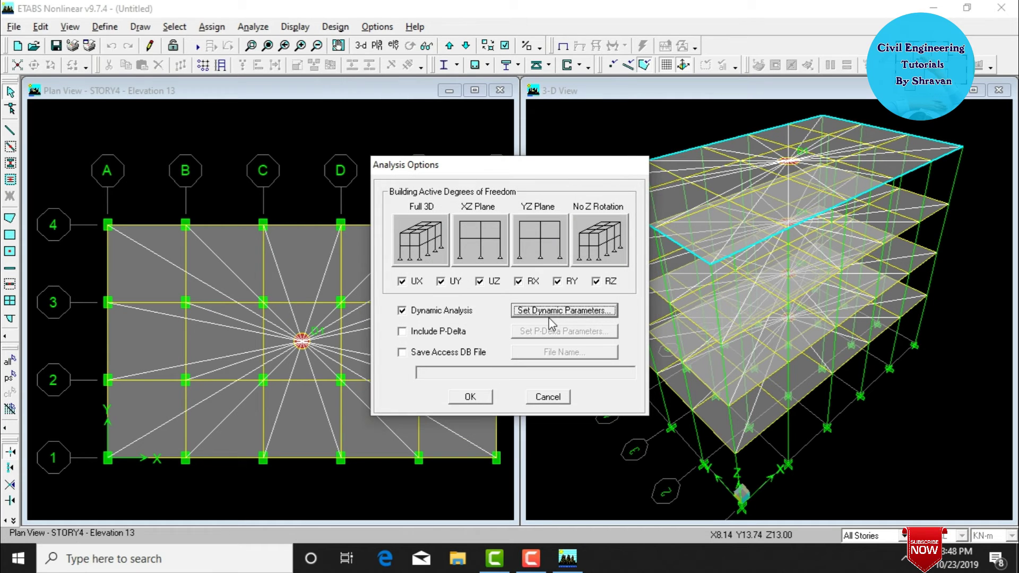
pyautogui.click(468, 393)
# - Check the model for line overlaps, line intersections within tolerance and line intersections with area edges, and close the report
pyautogui.click(253, 26)
pyautogui.click(168, 99)
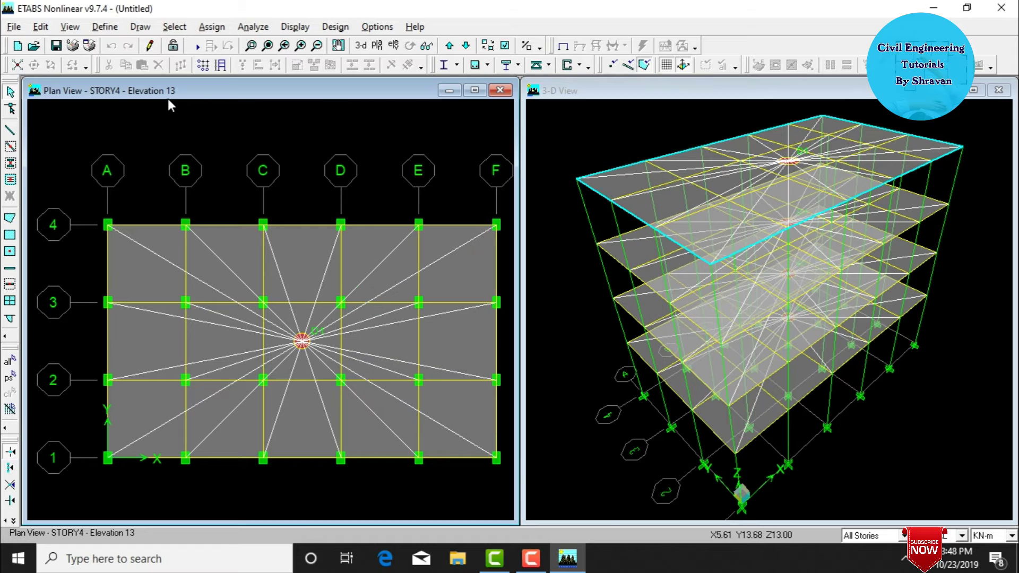
pyautogui.click(255, 26)
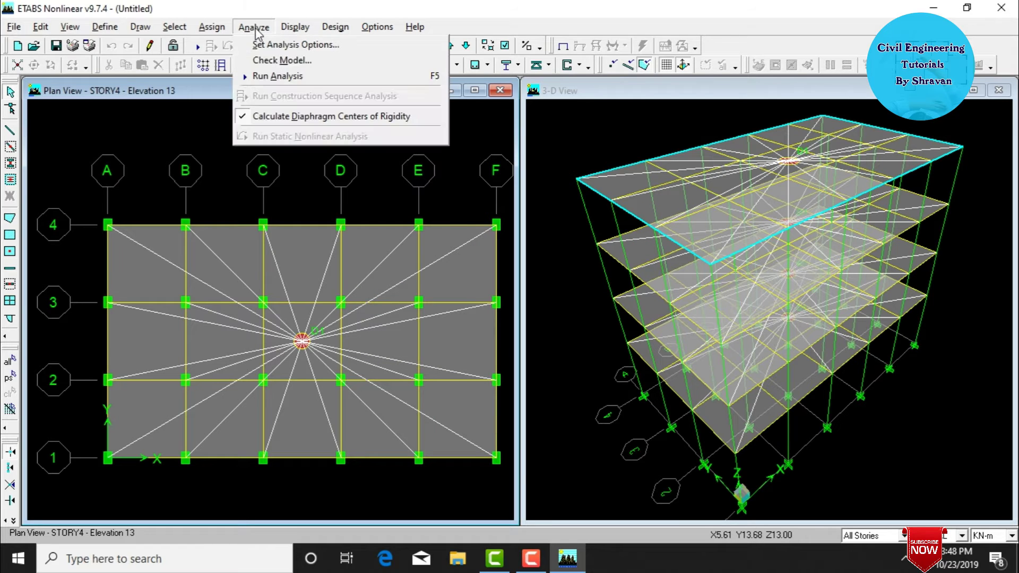
pyautogui.click(269, 61)
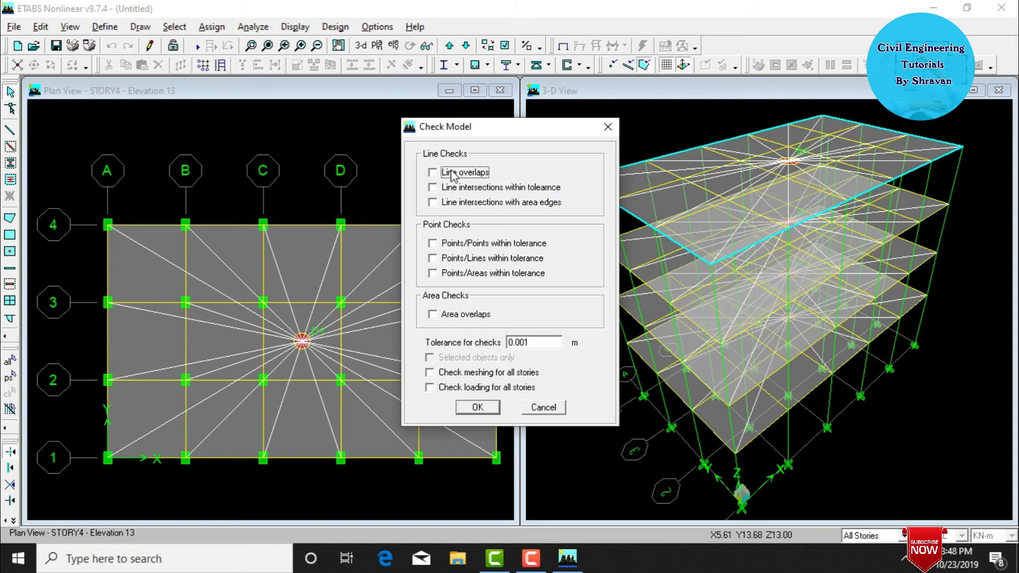
pyautogui.click(454, 189)
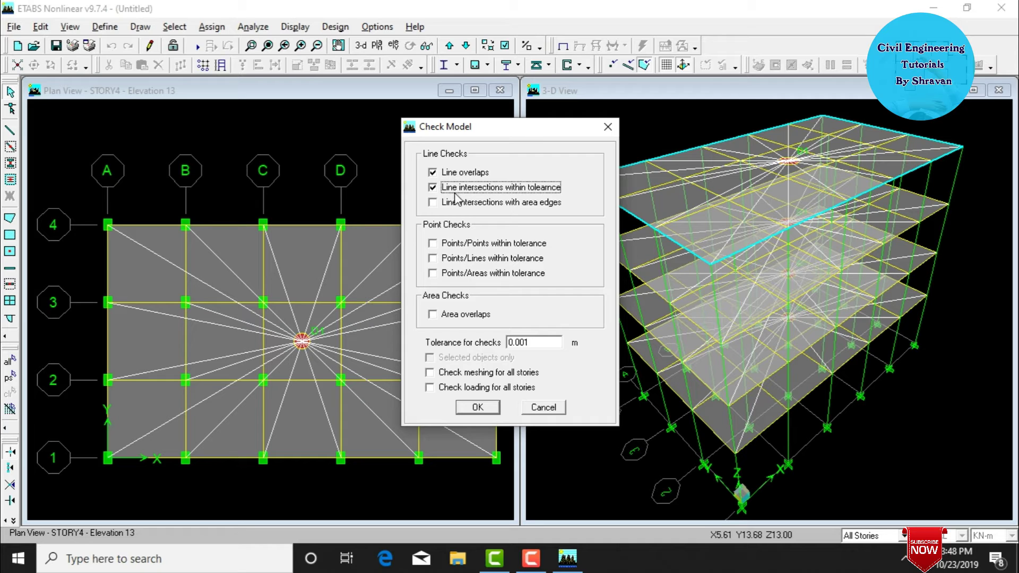
pyautogui.click(457, 203)
pyautogui.click(479, 404)
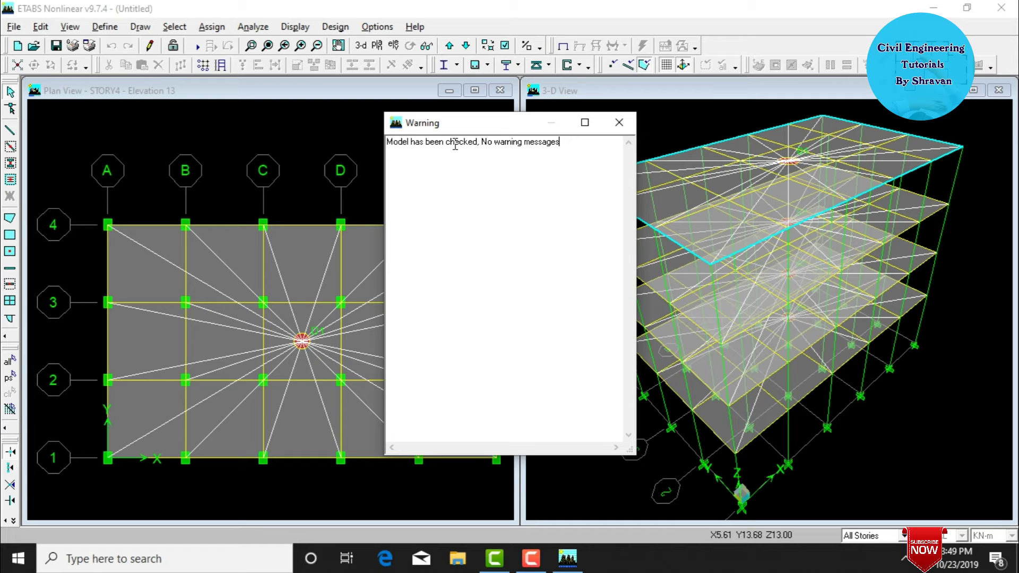
pyautogui.click(618, 122)
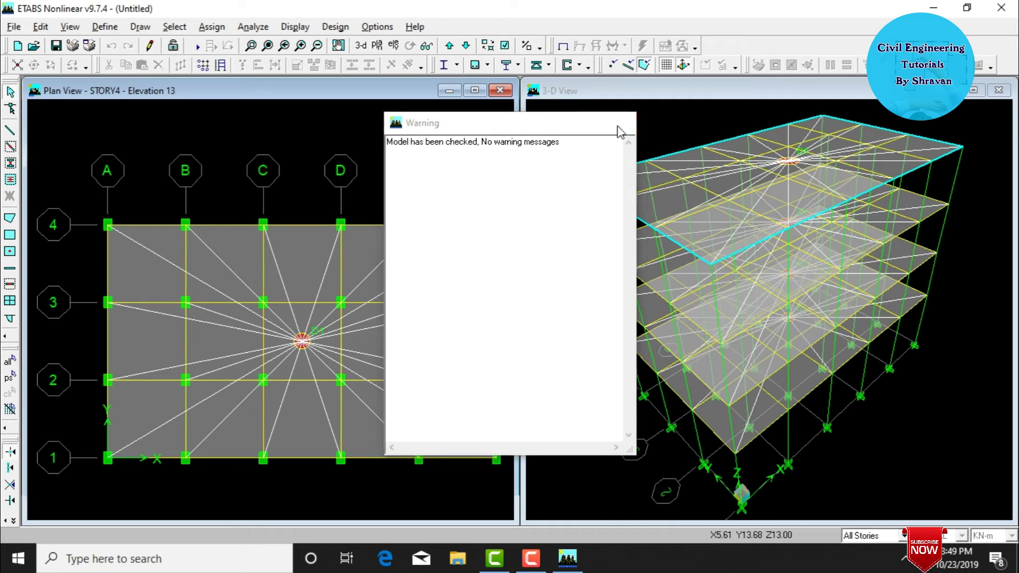
# - Run the analysis, saving the model as G+3 in the RSA G+3 folder on the Desktop
pyautogui.click(253, 26)
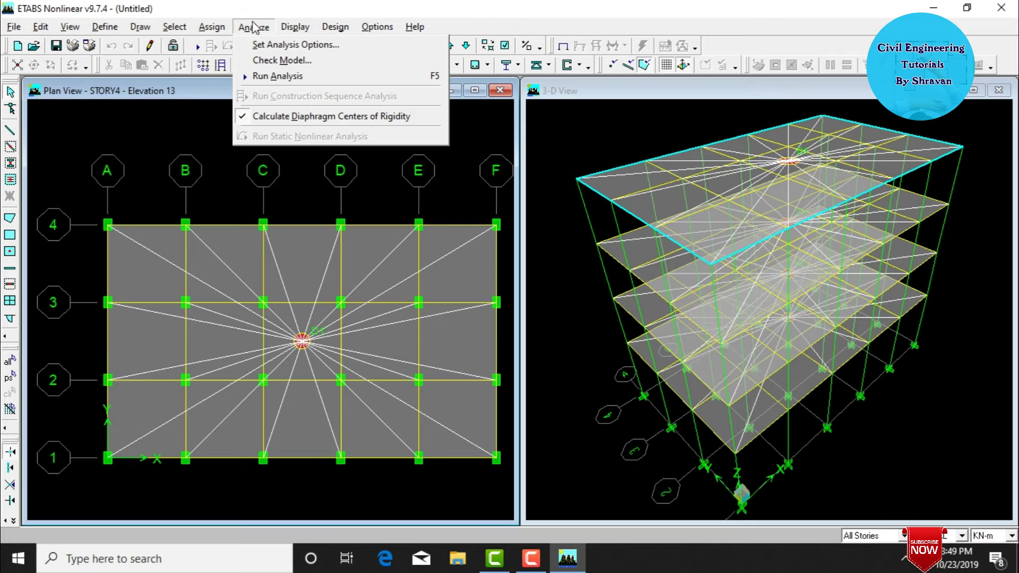
pyautogui.click(279, 74)
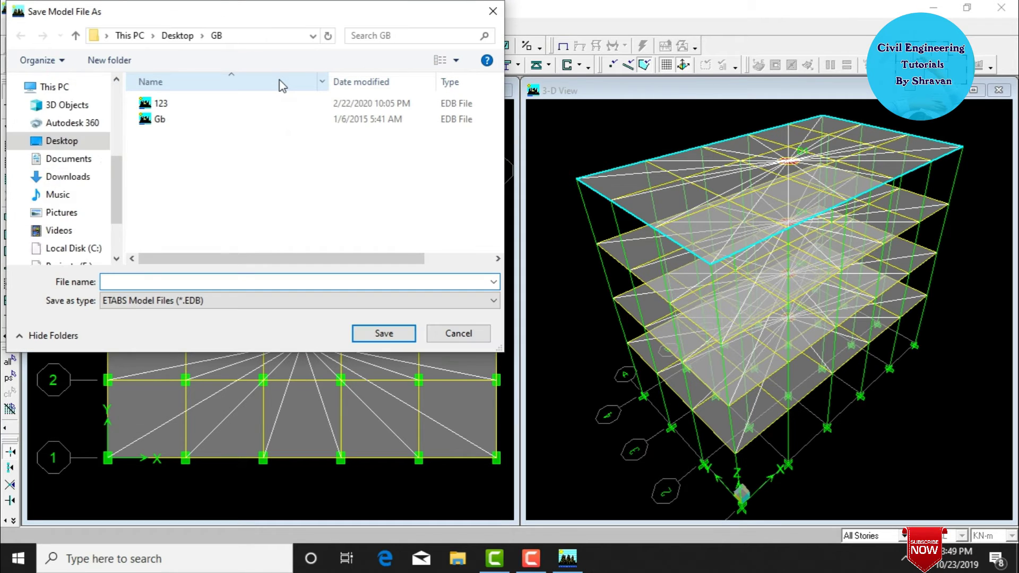
pyautogui.scroll(3, 113, 106)
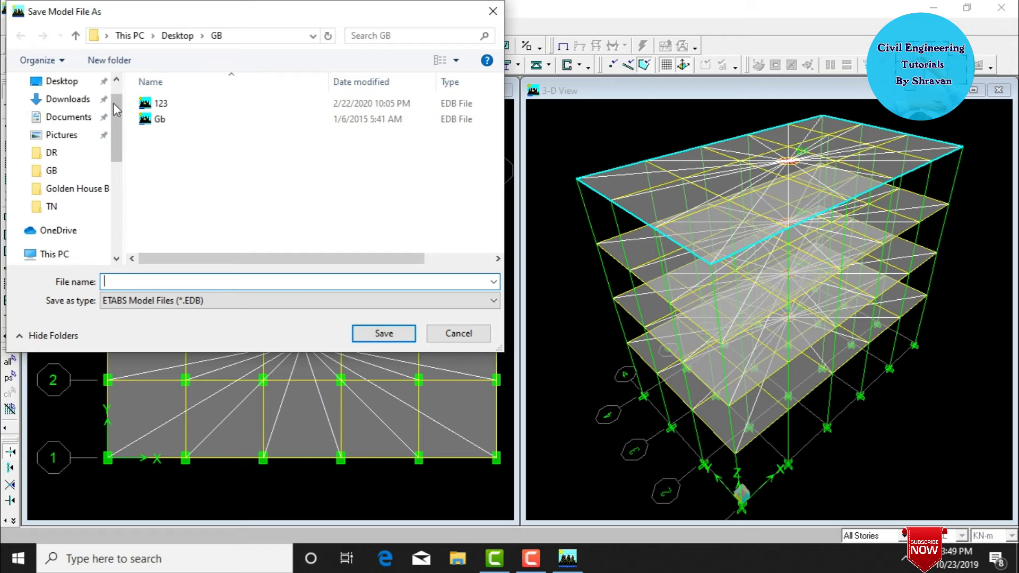
pyautogui.click(73, 85)
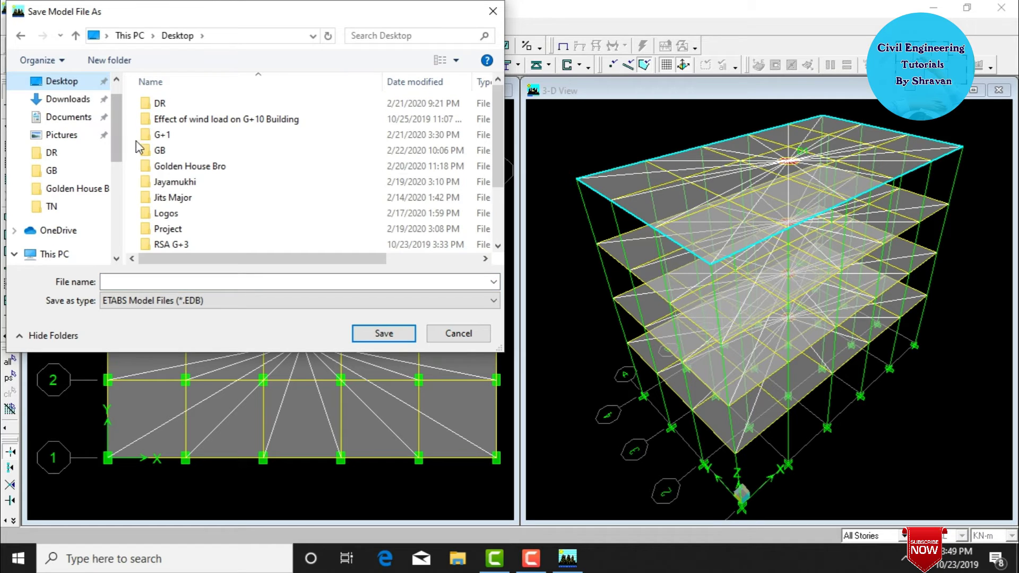
pyautogui.doubleClick(239, 244)
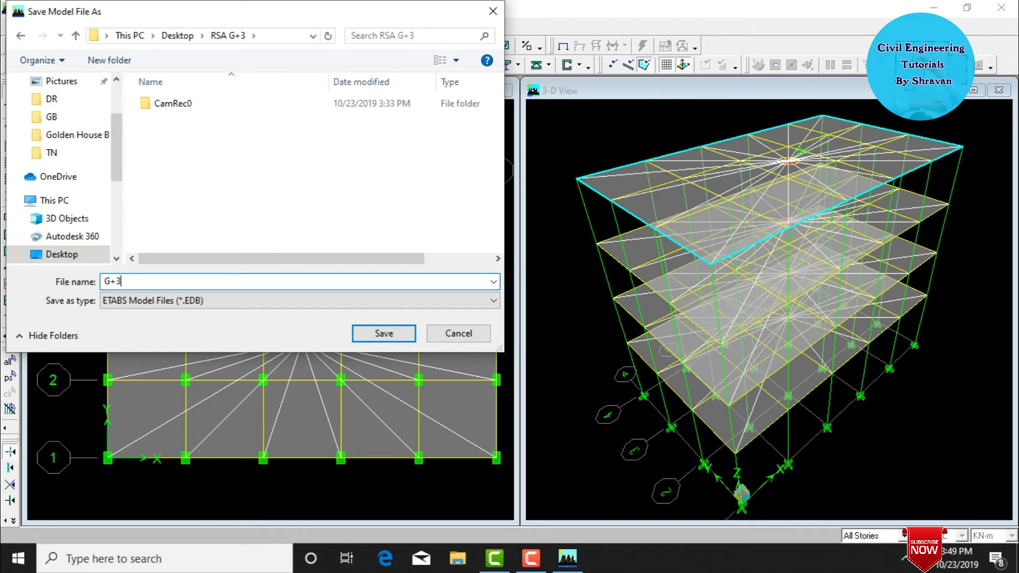
pyautogui.write('G+3')
pyautogui.press('Return')
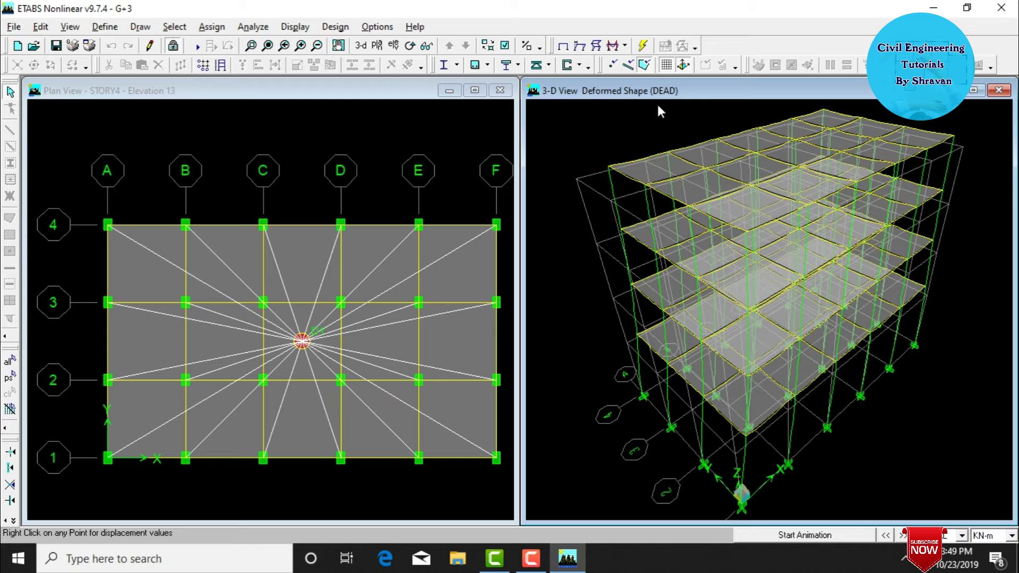
# - Animate the DEAD deformed shape in the 3-D view and mute the computer's speakers
pyautogui.click(846, 534)
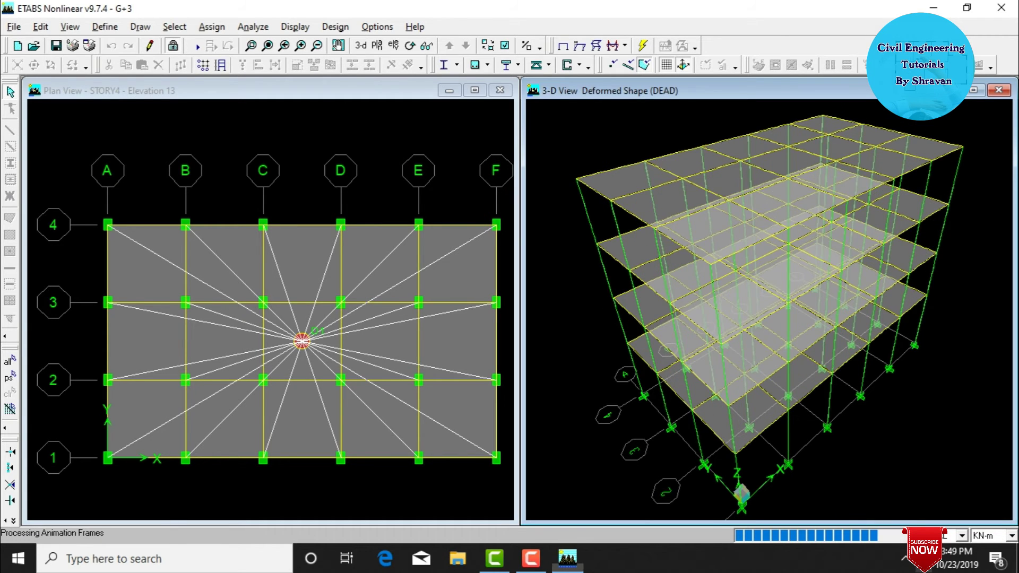
pyautogui.click(926, 558)
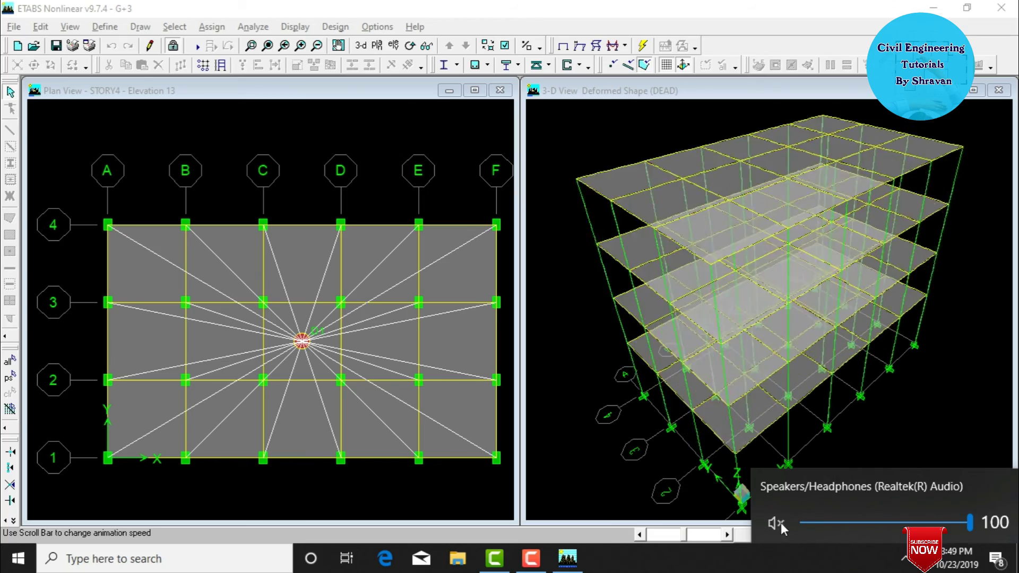
pyautogui.click(910, 459)
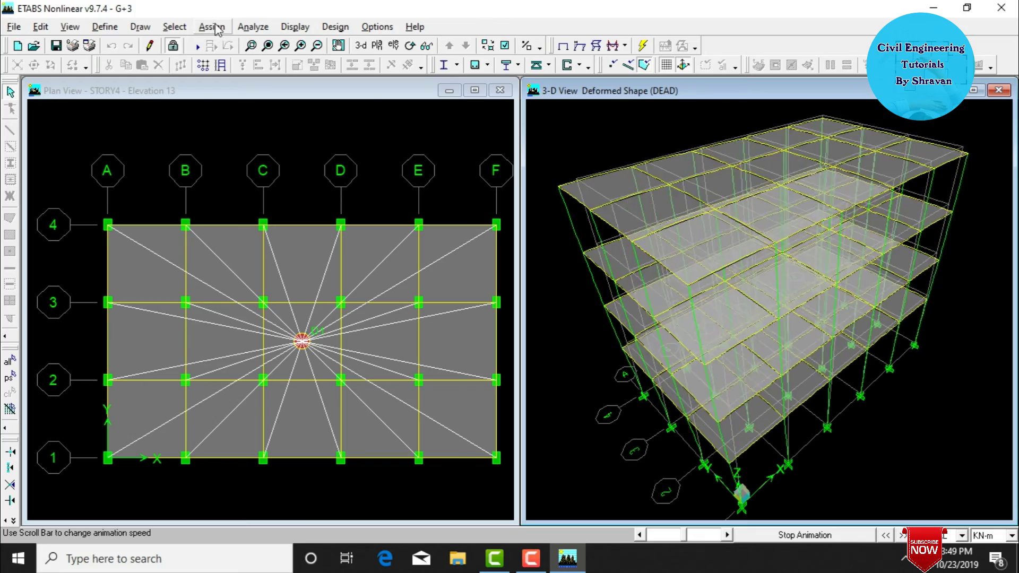
# - Display the deformed shape for the EQX static load with automatic scaling and cubic curve
pyautogui.click(291, 28)
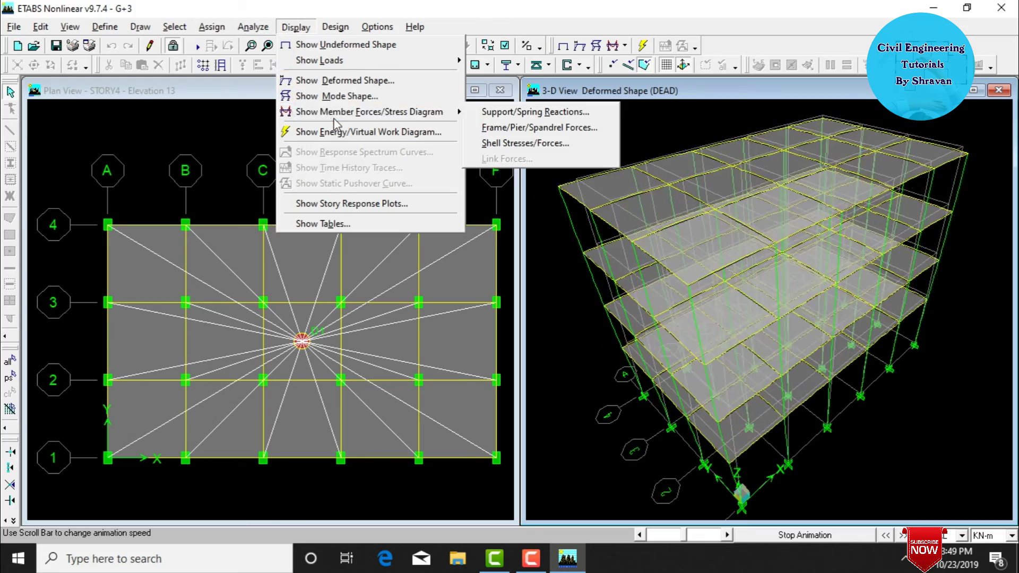
pyautogui.click(335, 84)
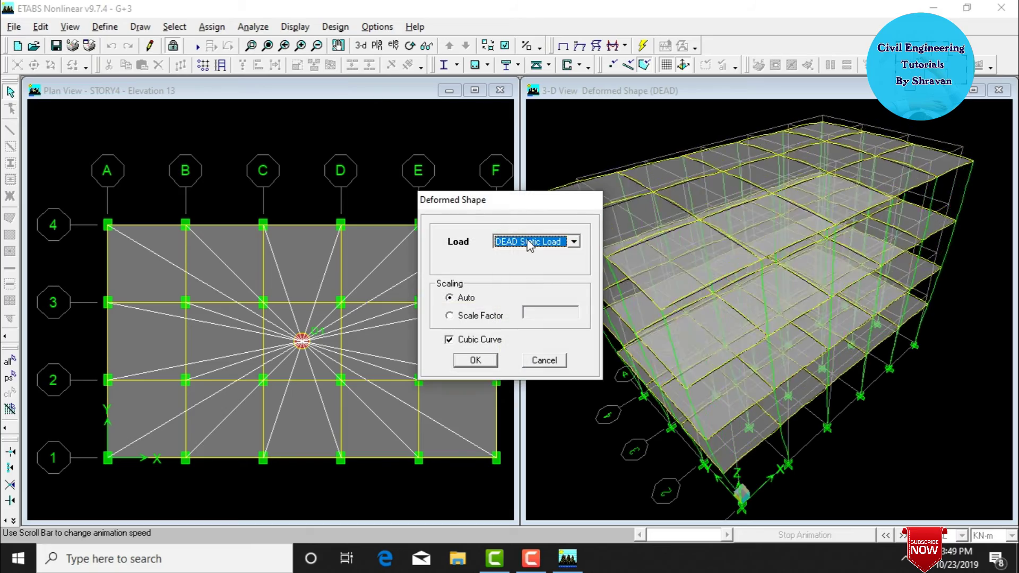
pyautogui.click(529, 243)
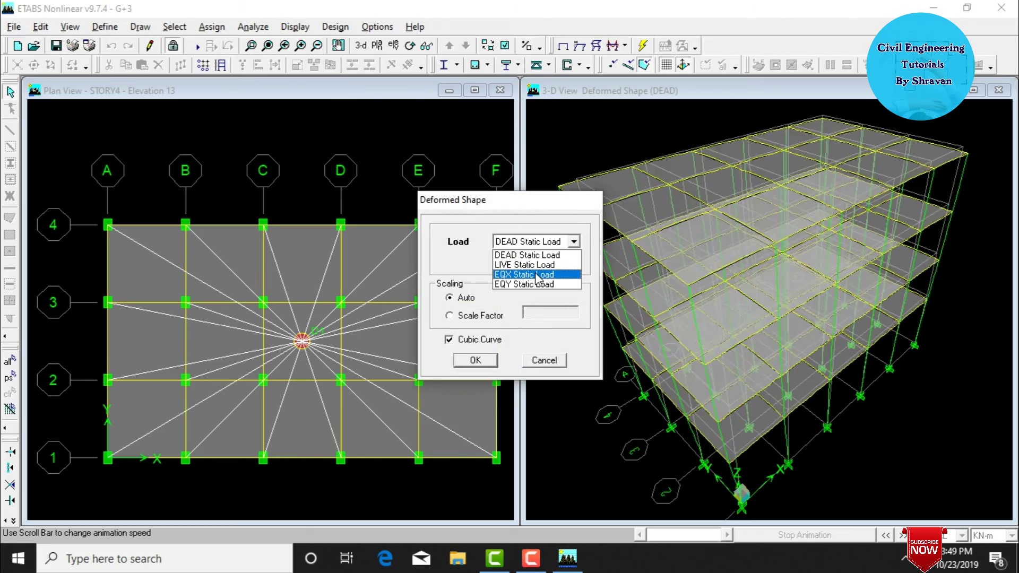
pyautogui.click(532, 274)
pyautogui.click(476, 360)
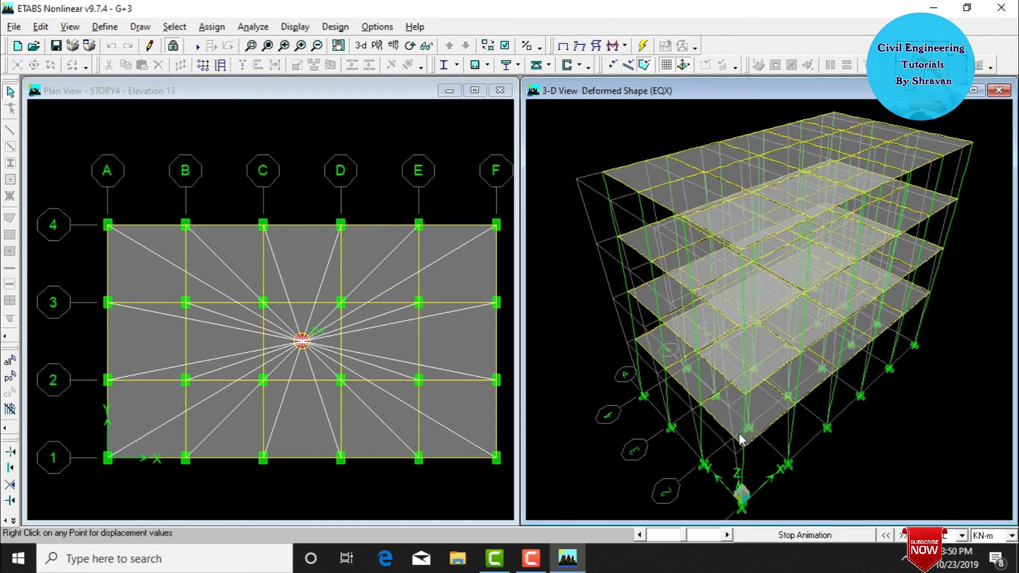
# - View the EQX deformed shape in the elevation along grid line 1, and return to the 3-D view
pyautogui.click(394, 47)
pyautogui.click(528, 351)
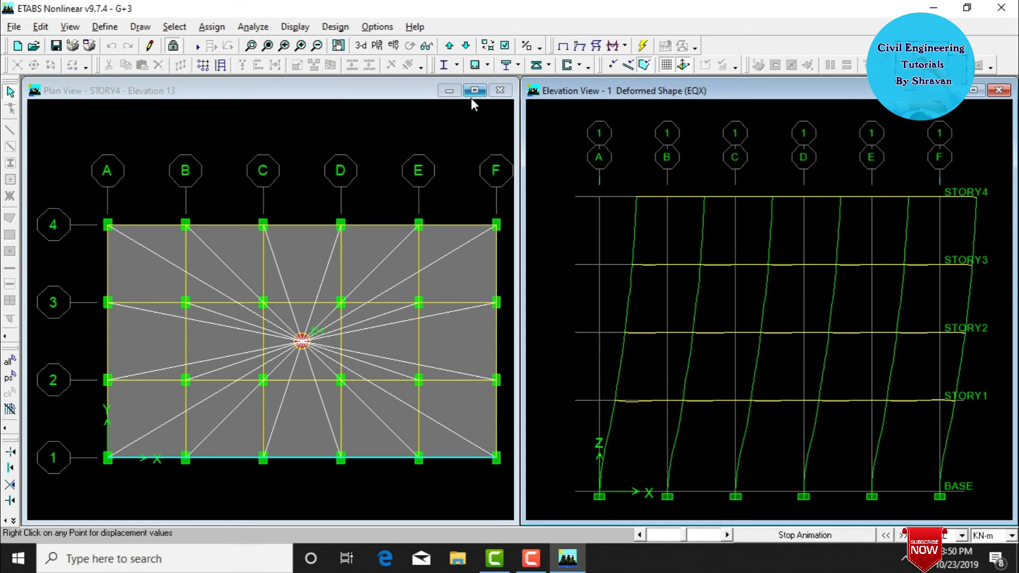
pyautogui.click(360, 47)
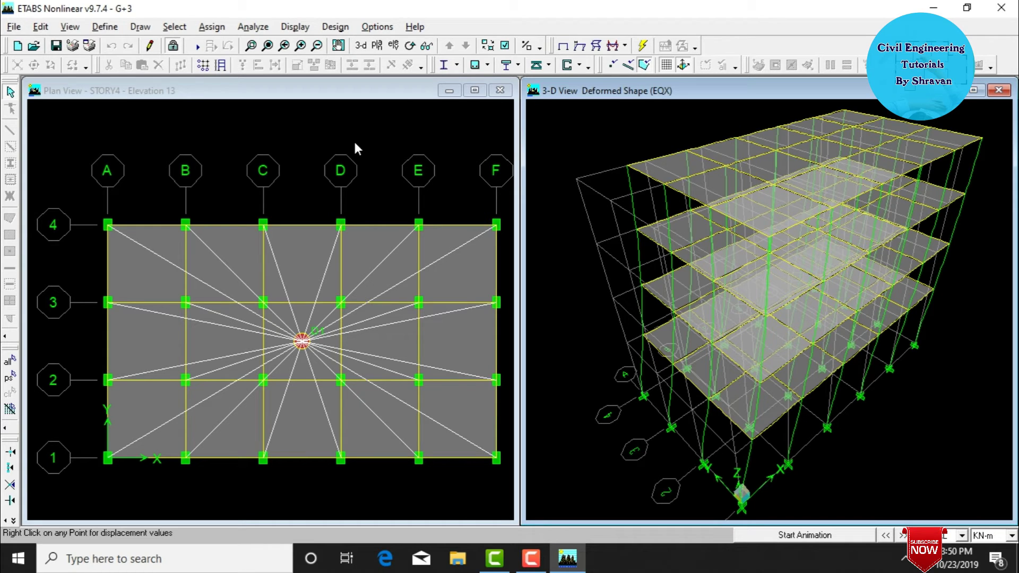
# - Unlock the model and agree to delete the analysis results
pyautogui.click(355, 143)
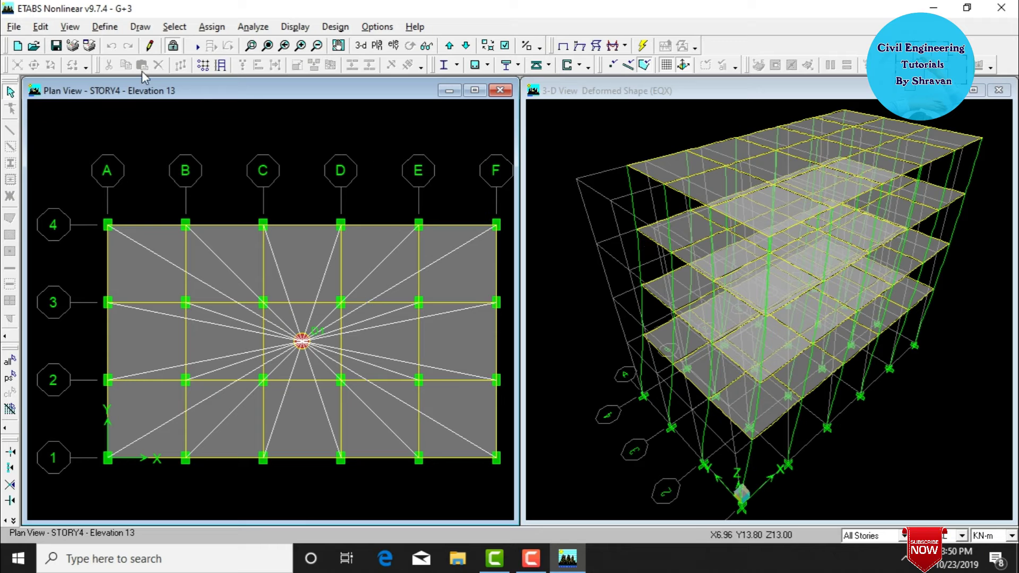
pyautogui.click(174, 47)
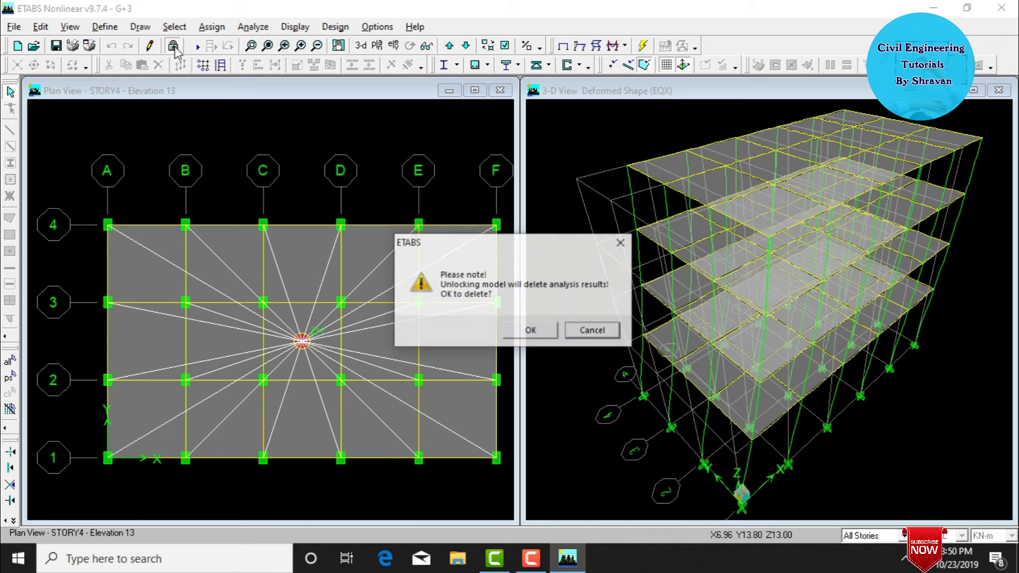
pyautogui.click(531, 330)
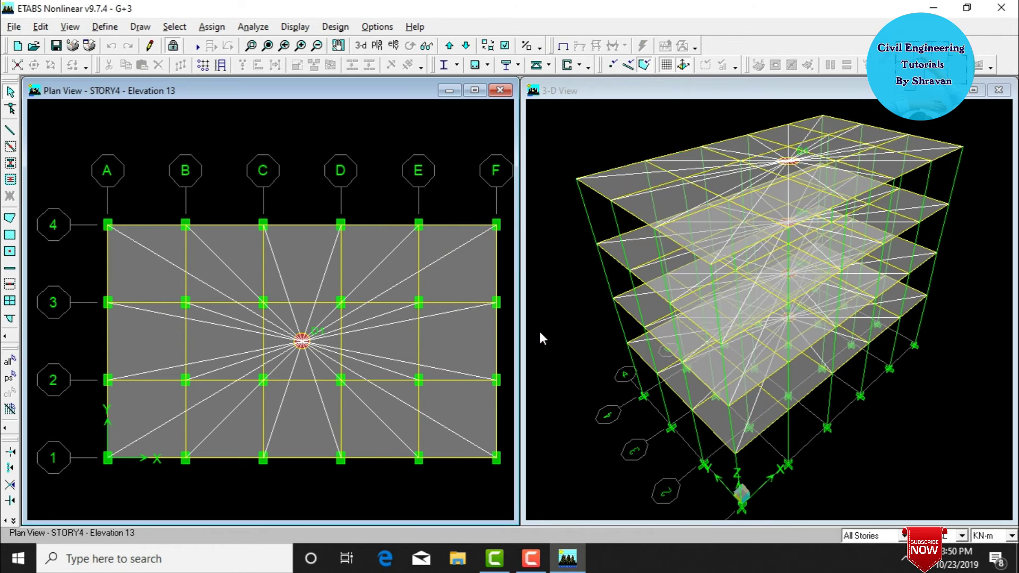
# - Add a new response spectrum function of type IS1893:2002 Spectrum
pyautogui.click(105, 27)
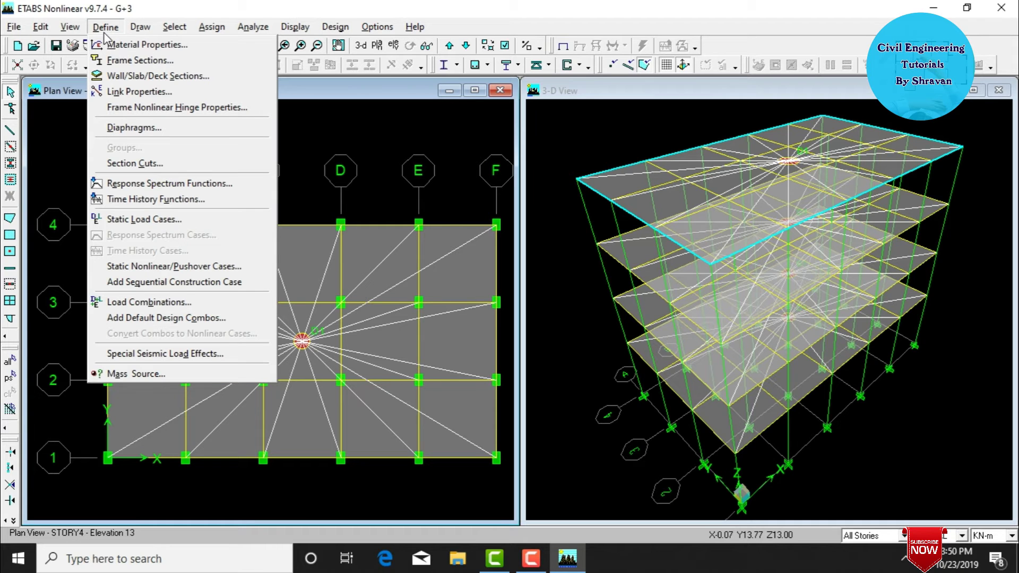
pyautogui.click(153, 186)
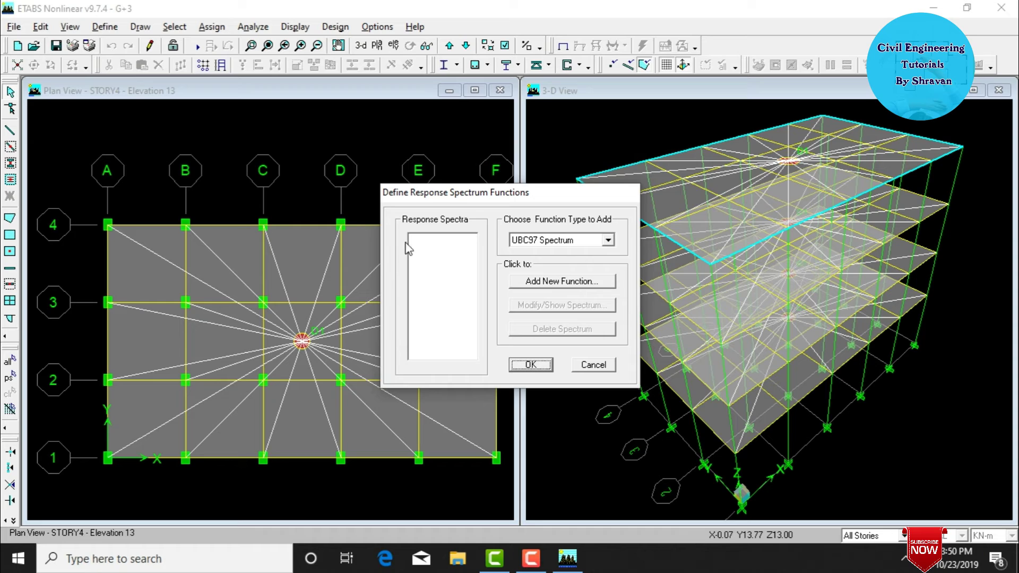
pyautogui.click(535, 241)
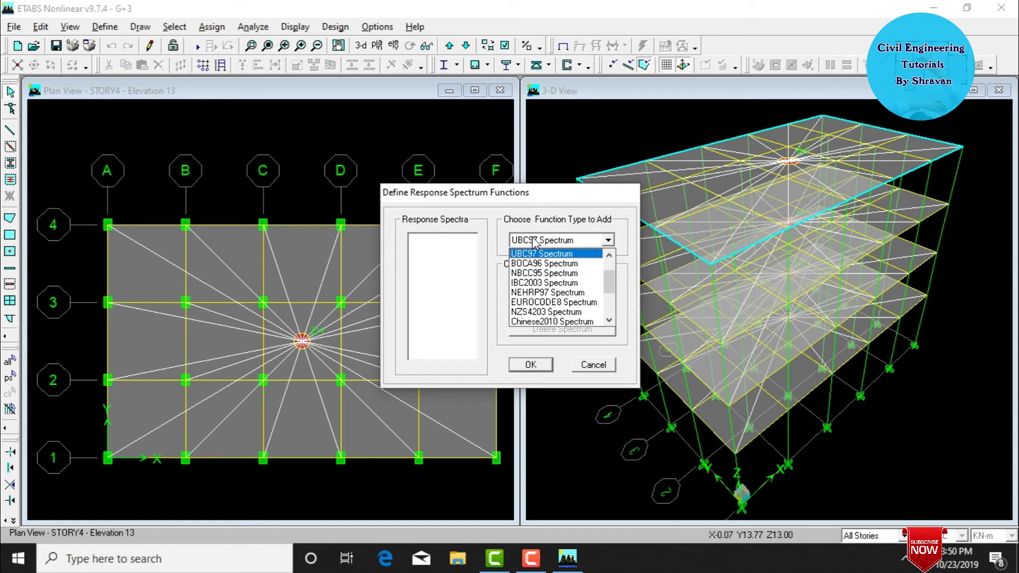
pyautogui.click(609, 320)
pyautogui.click(610, 320)
pyautogui.click(610, 320)
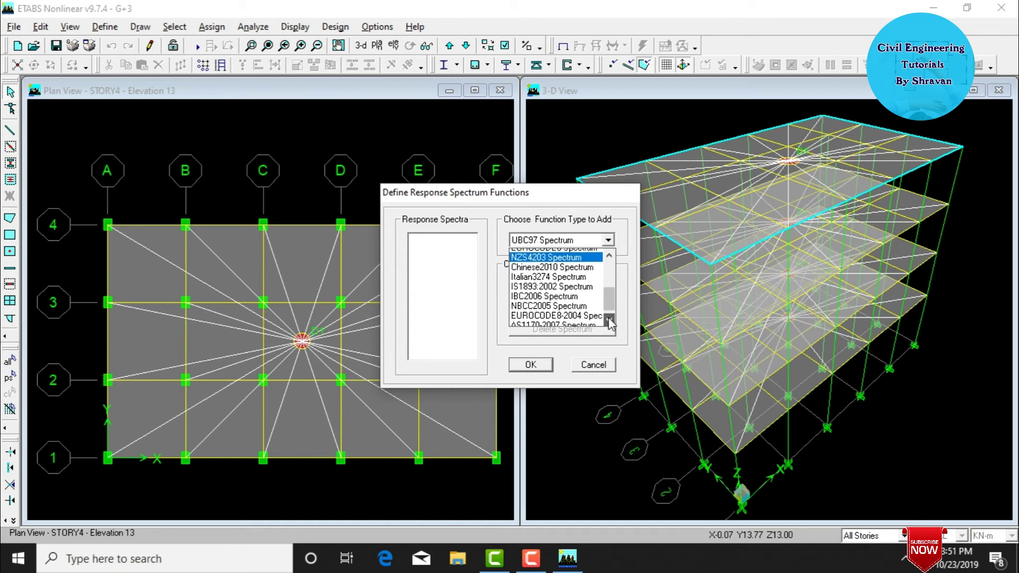
pyautogui.click(610, 320)
pyautogui.click(560, 273)
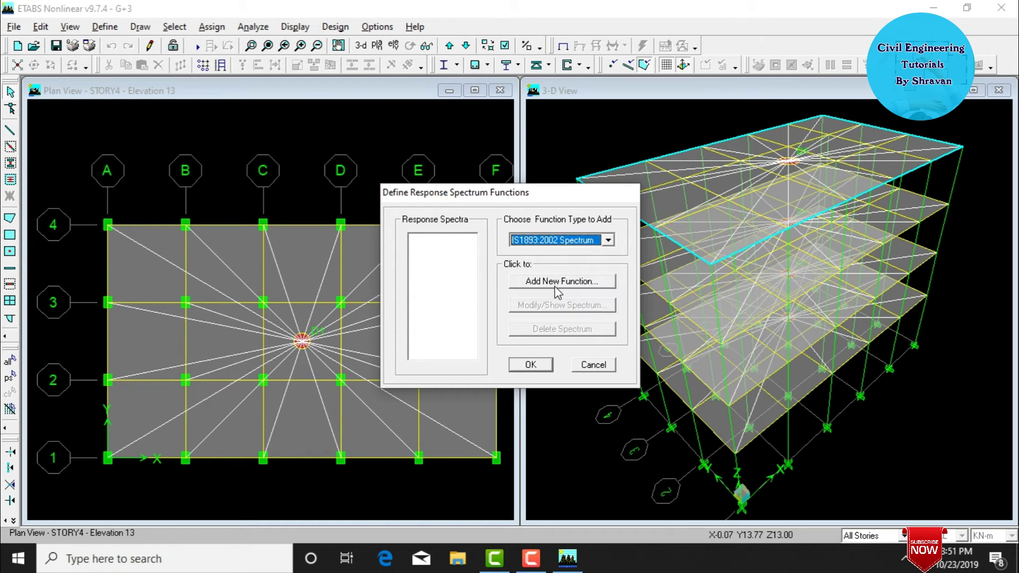
pyautogui.click(556, 281)
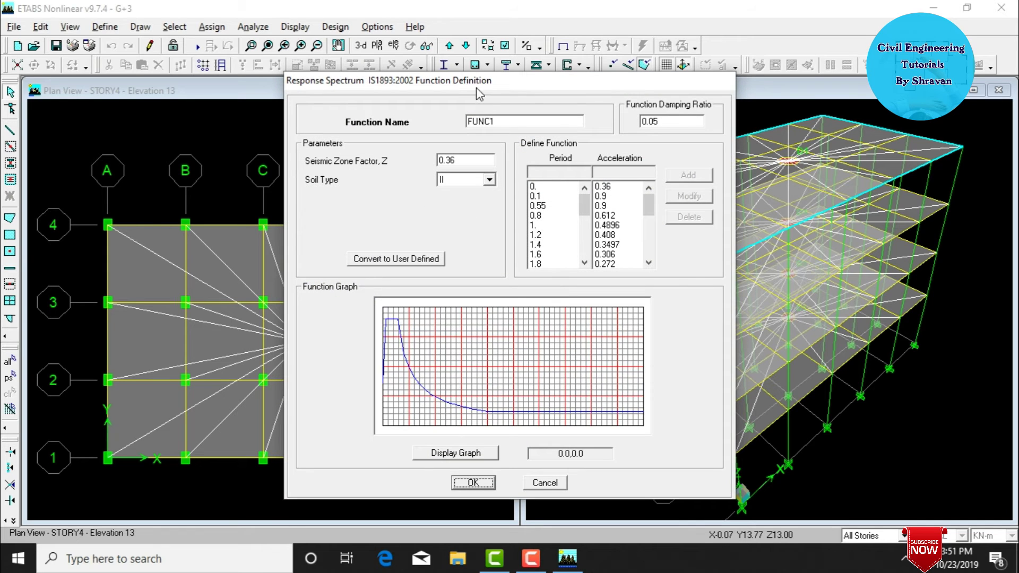
# - Name the spectrum function RSA, choose soil type II with zone factor 0.36, and accept the definition
pyautogui.doubleClick(504, 119)
pyautogui.write('RSA')
pyautogui.click(485, 182)
pyautogui.click(484, 185)
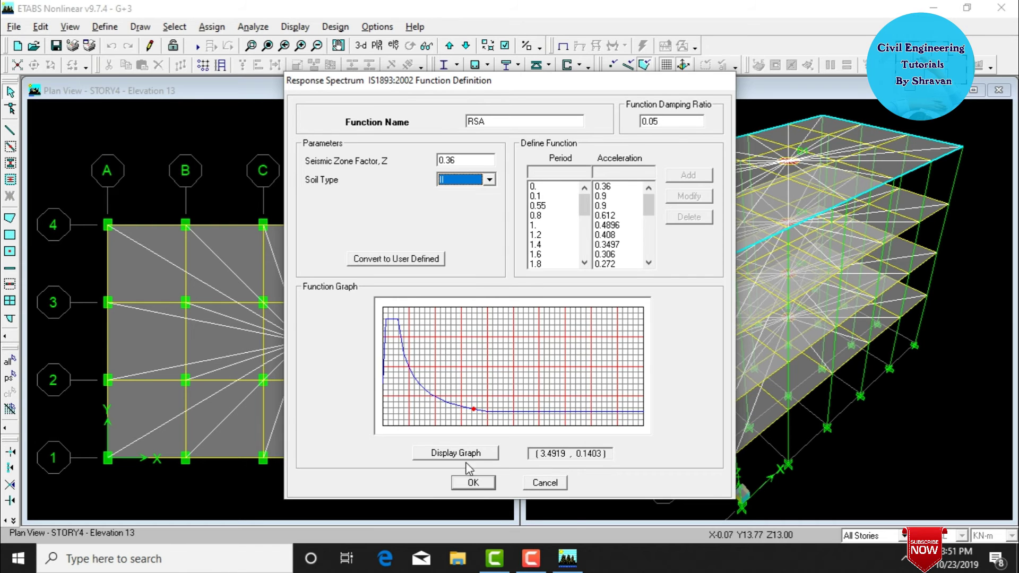
pyautogui.click(471, 483)
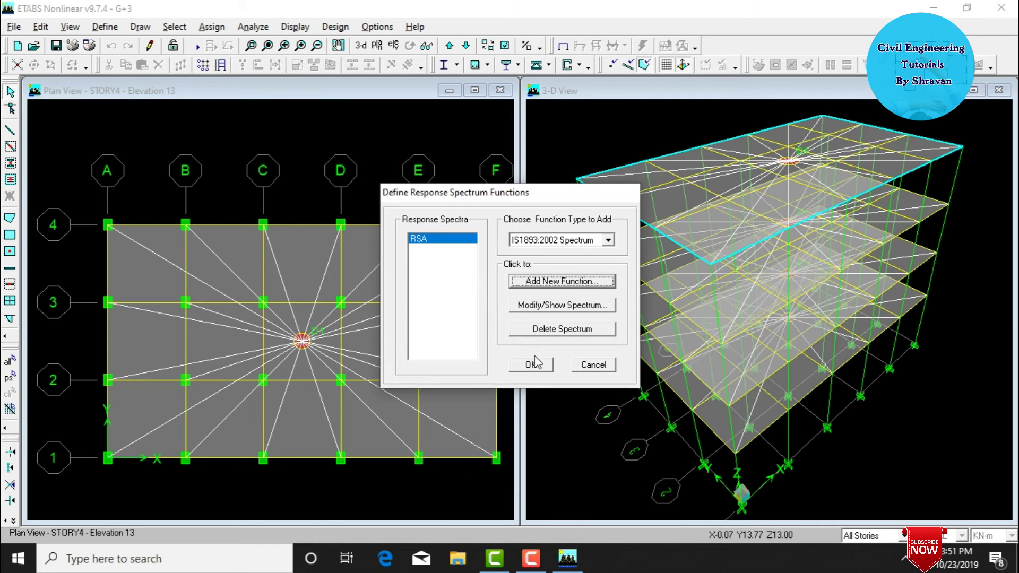
pyautogui.click(531, 364)
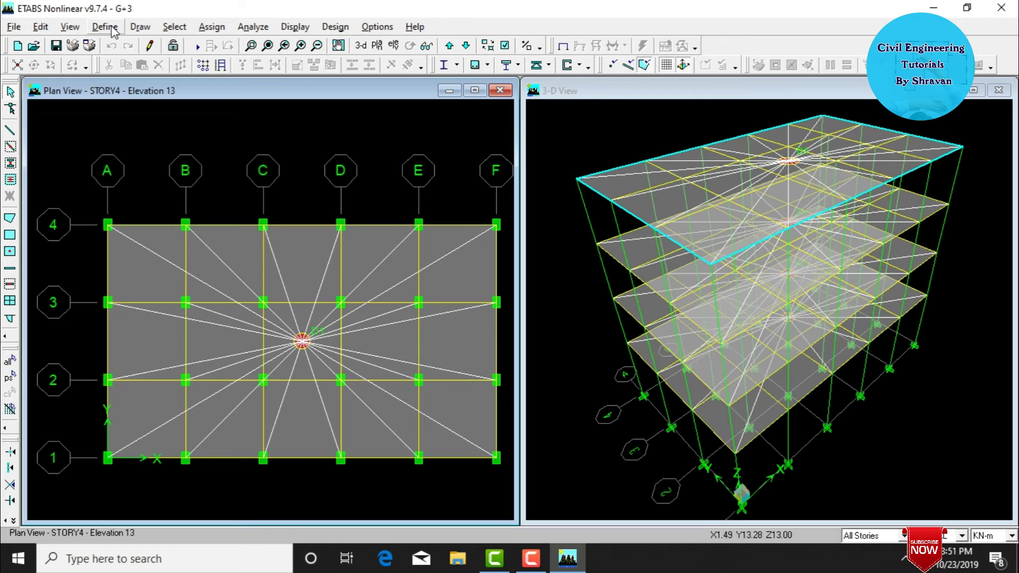
# - Add a new response spectrum case named RSA
pyautogui.click(112, 29)
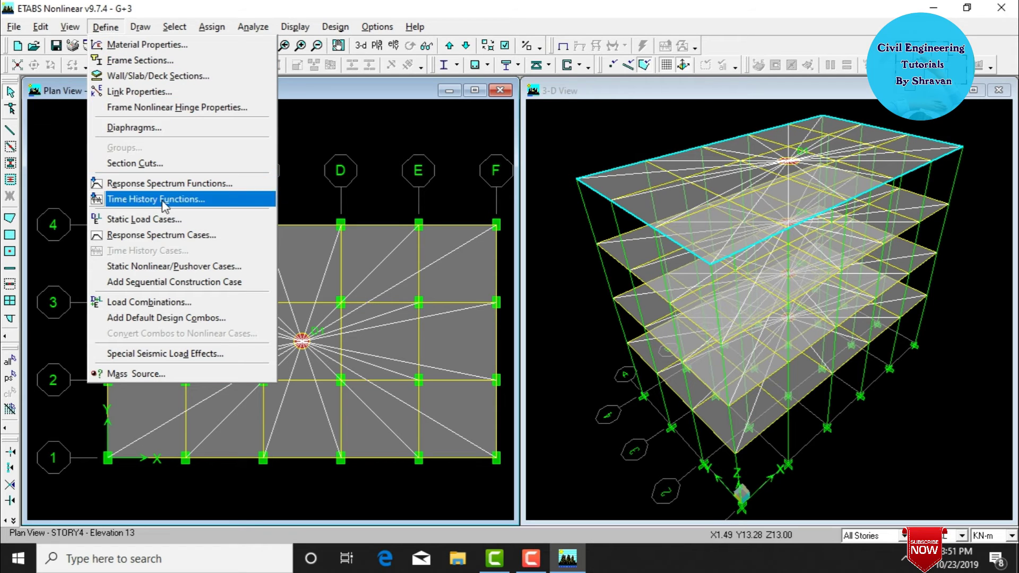
pyautogui.click(176, 237)
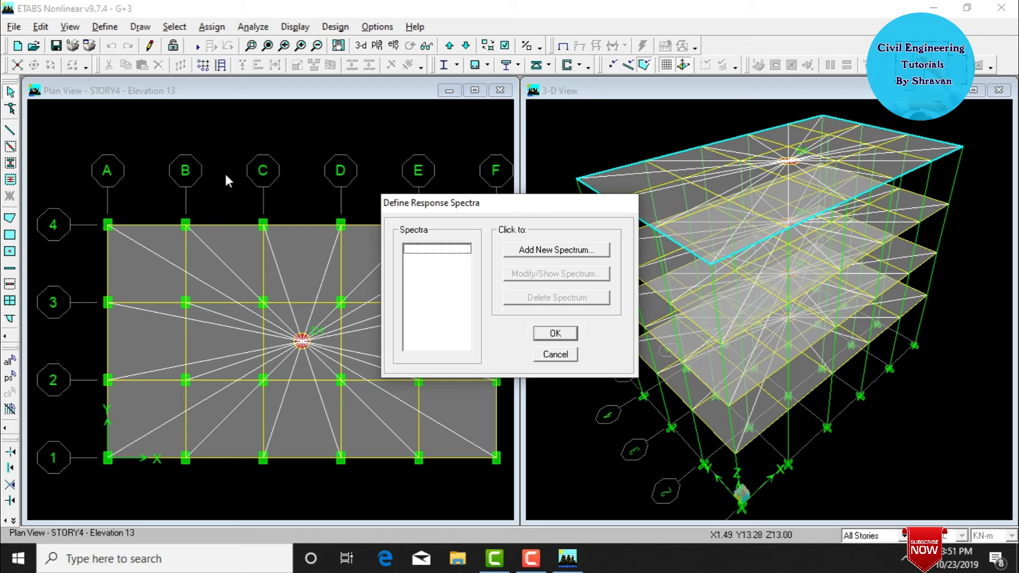
pyautogui.click(549, 250)
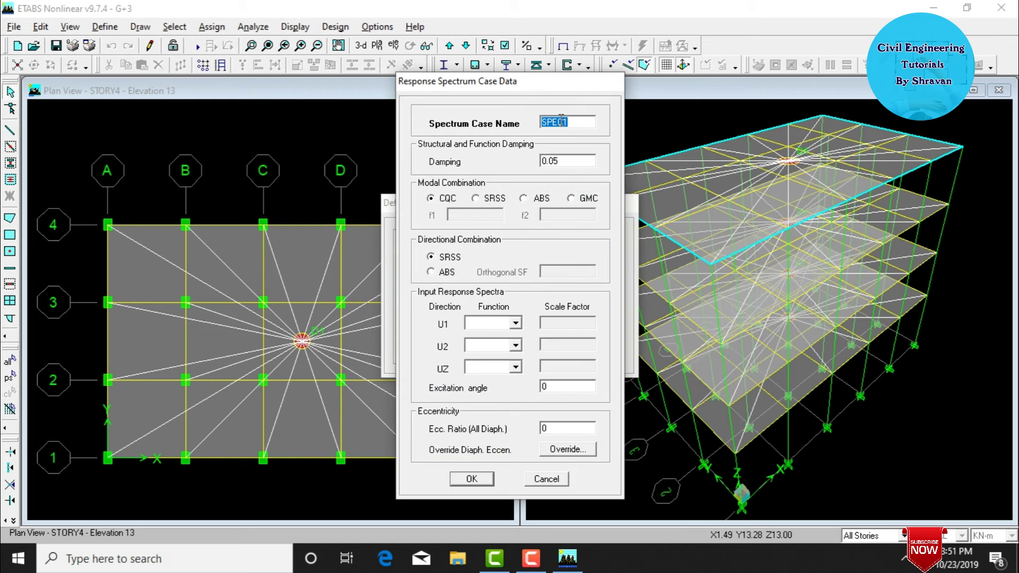
pyautogui.write('RSA')
# - Assign the RSA function with scale factor 1 to the U1, U2 and UZ directions of the spectrum case
pyautogui.click(514, 323)
pyautogui.click(487, 347)
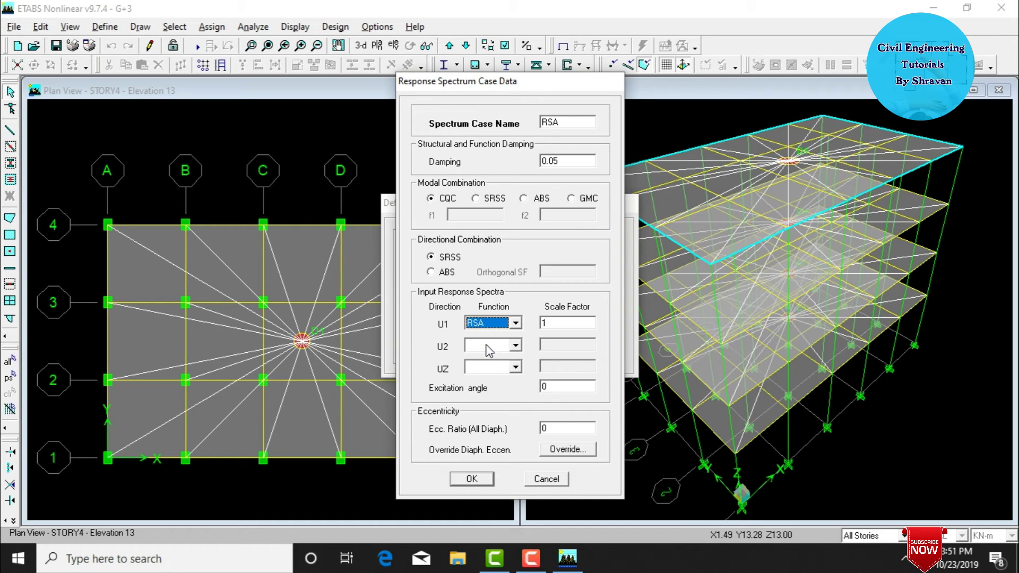
pyautogui.click(485, 344)
pyautogui.click(479, 370)
pyautogui.click(479, 370)
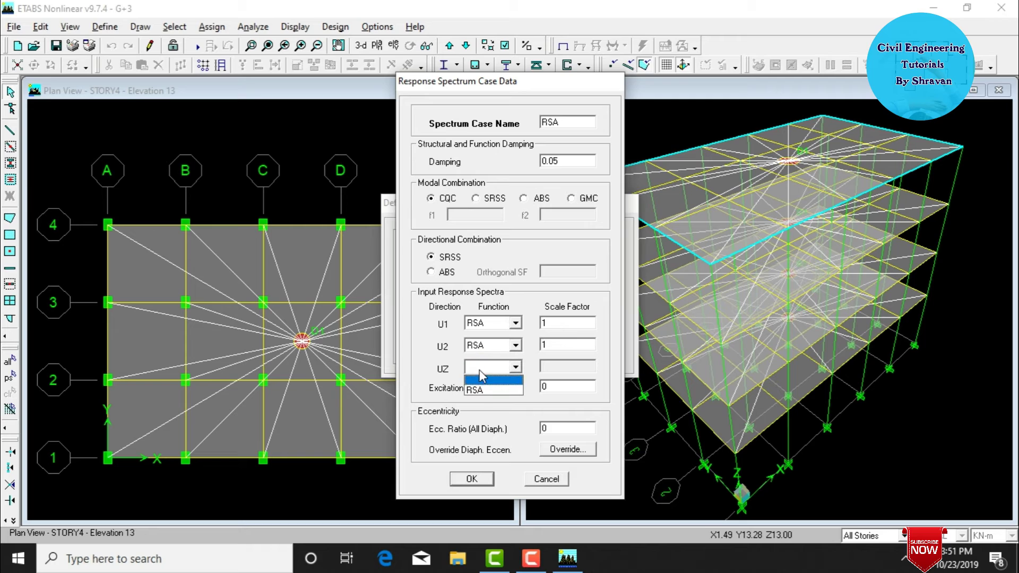
pyautogui.click(480, 391)
# - Set the spectrum case's excitation angle to 90 and accept the response spectra definition
pyautogui.doubleClick(570, 389)
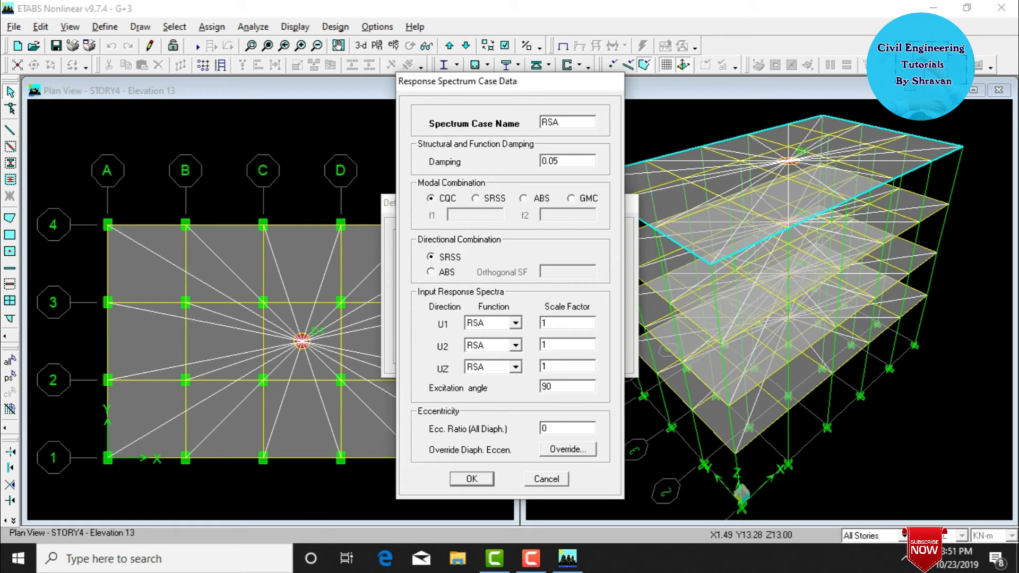
pyautogui.write('1')
pyautogui.click(468, 478)
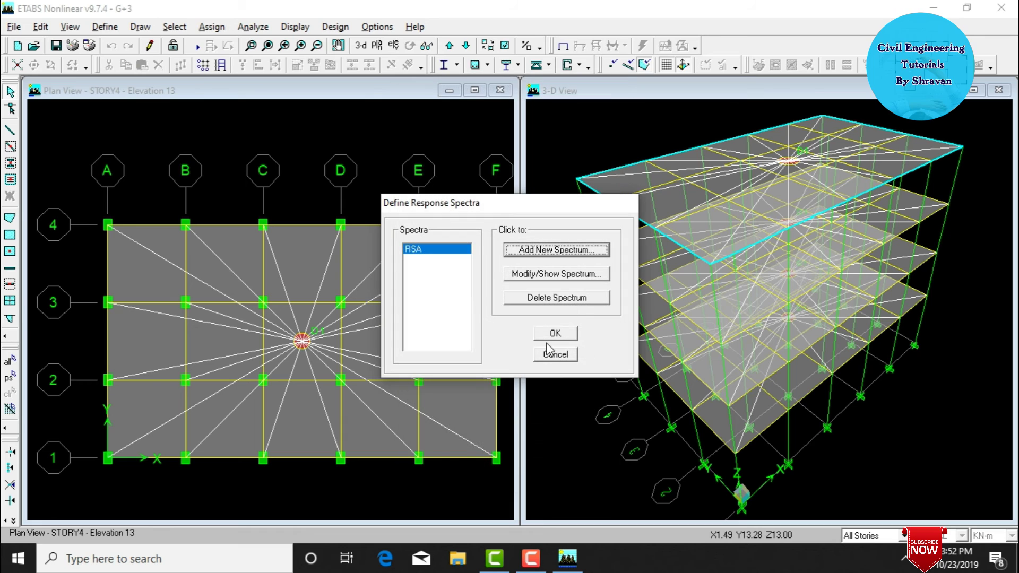
pyautogui.click(554, 332)
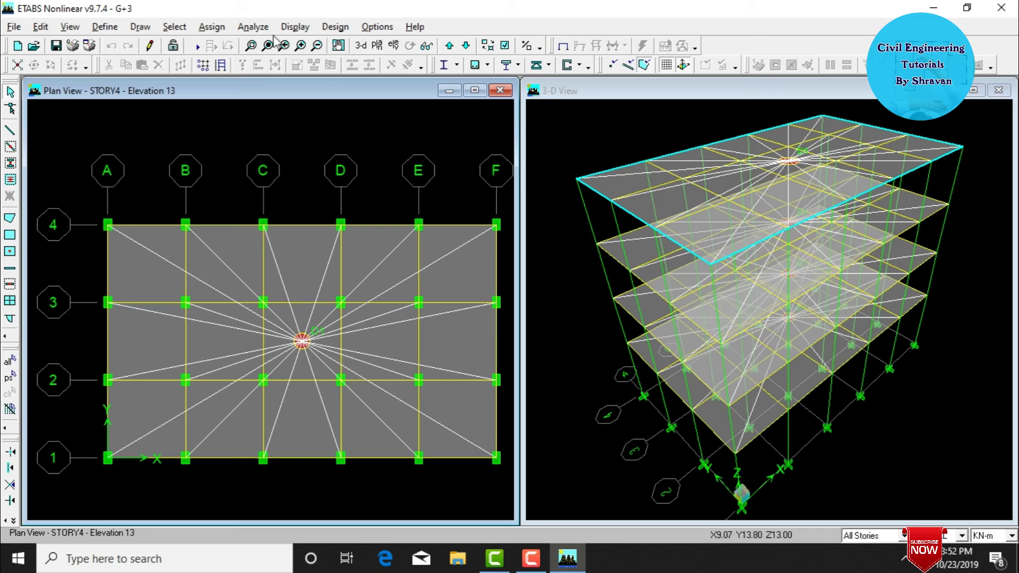
# - Rerun the analysis with the response spectrum case included
pyautogui.click(254, 26)
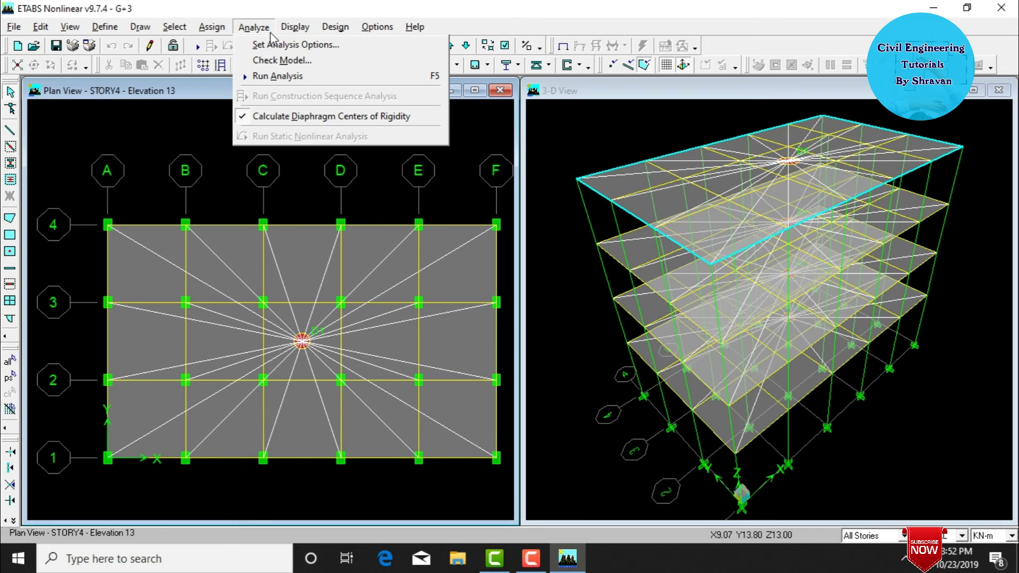
pyautogui.click(266, 78)
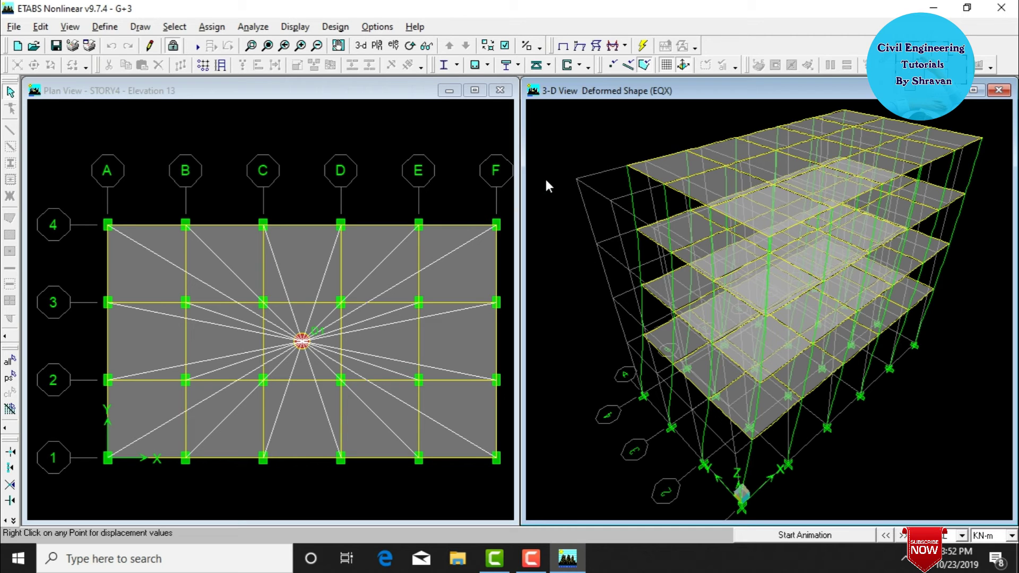
# - Display the deformed shape for the RSA Spectra load with automatic scaling in the 3-D view and animate it
pyautogui.click(295, 27)
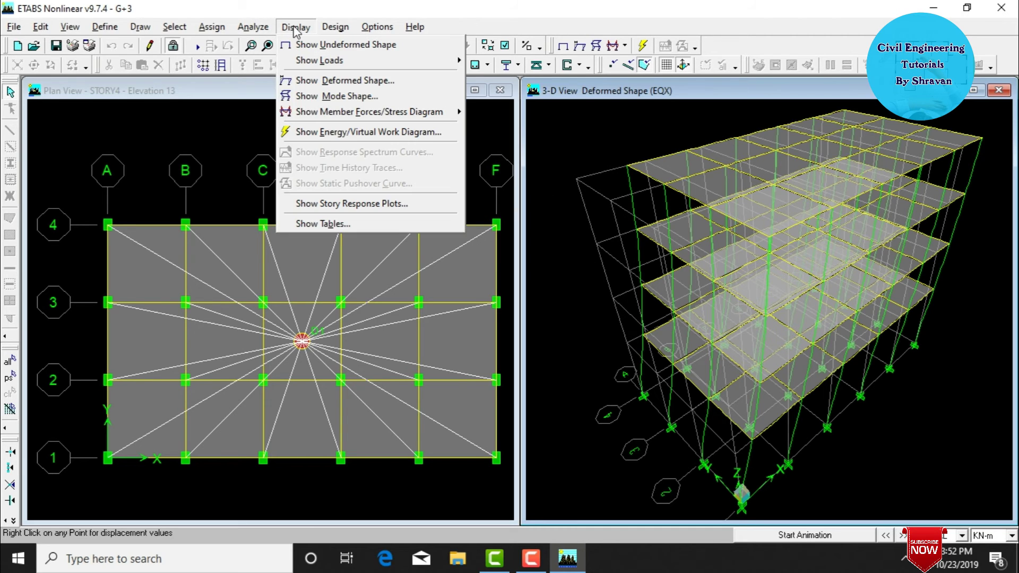
pyautogui.moveTo(311, 120)
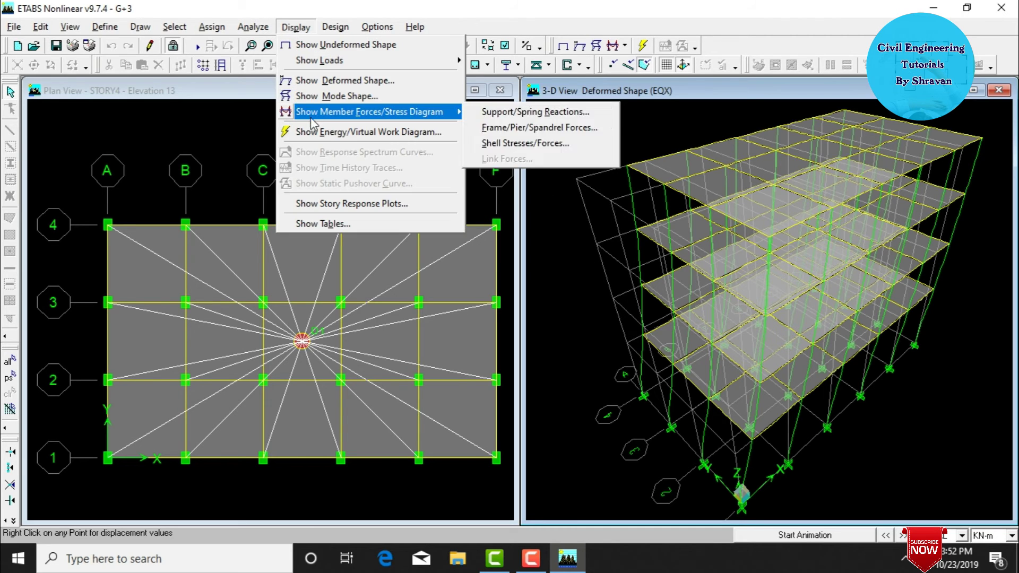
pyautogui.click(313, 86)
pyautogui.click(544, 242)
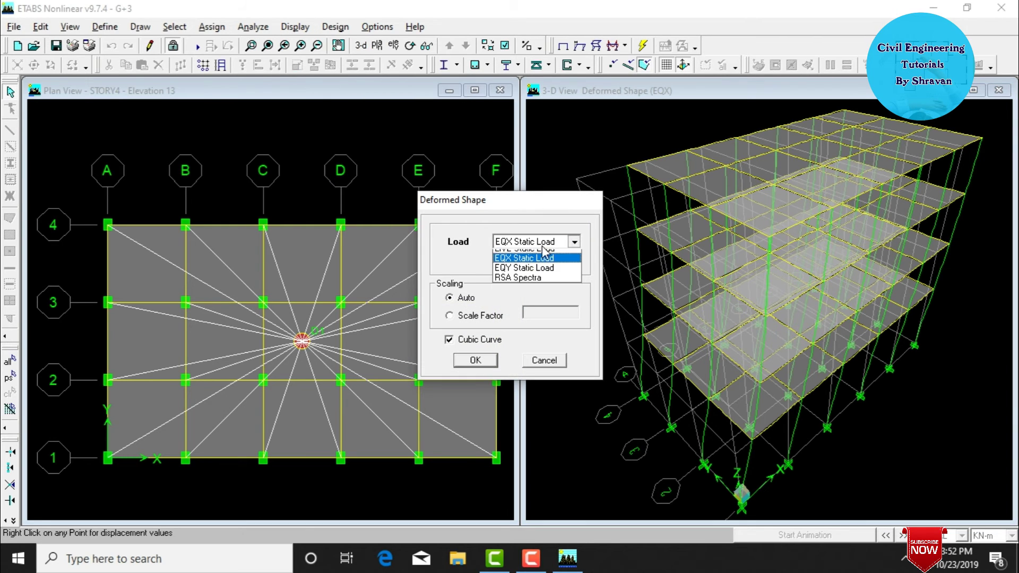
pyautogui.click(530, 292)
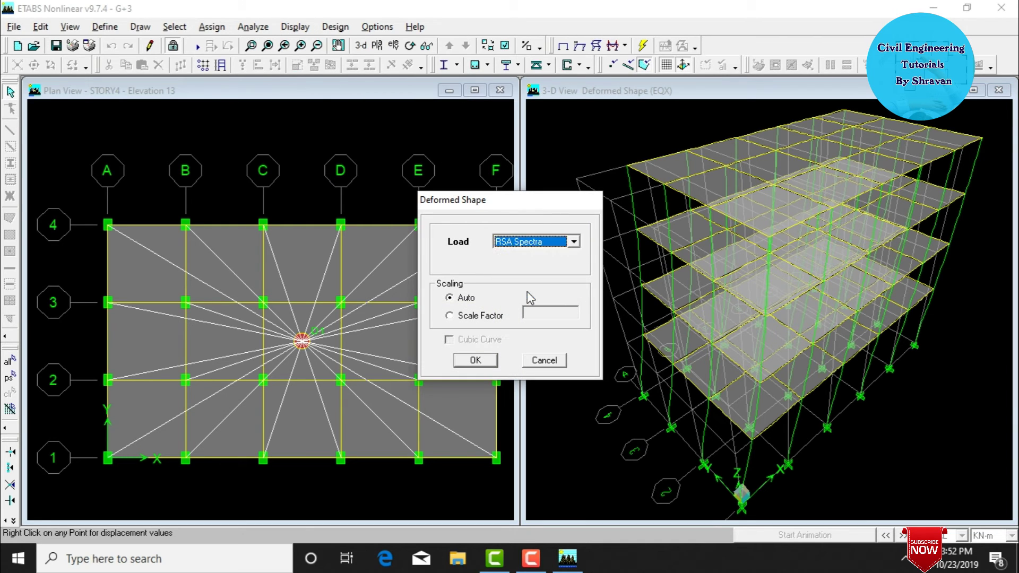
pyautogui.click(469, 361)
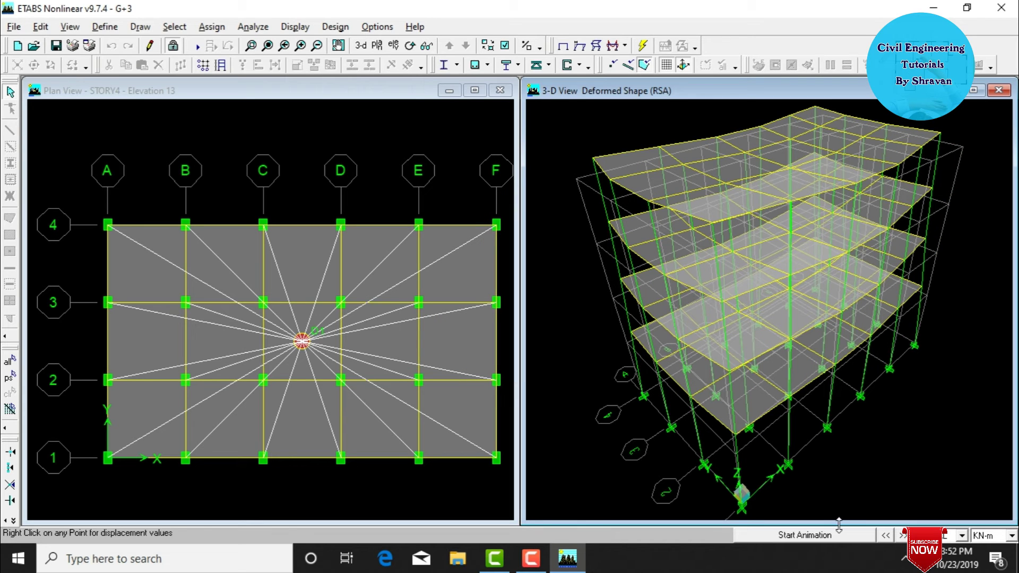
pyautogui.click(819, 537)
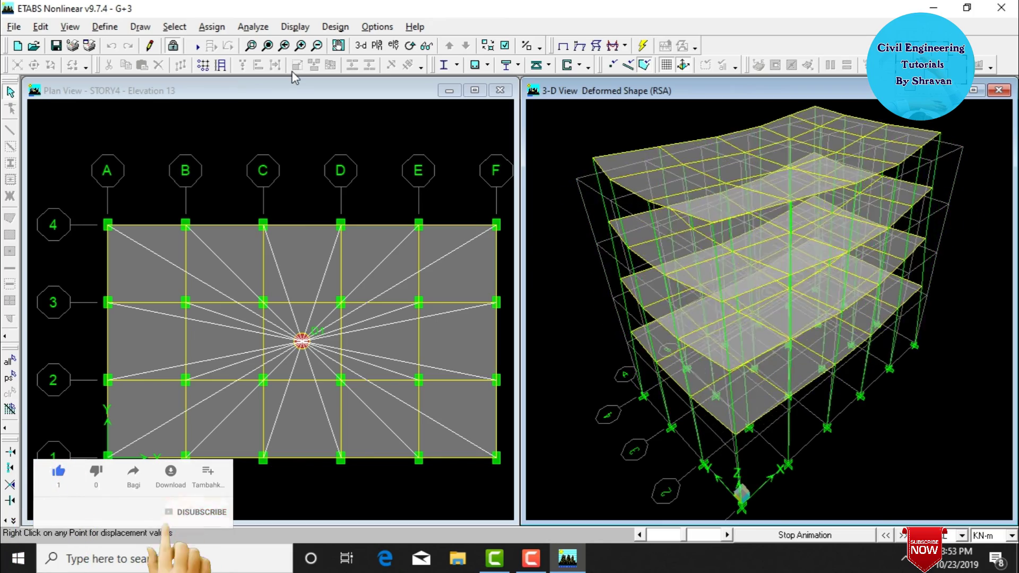
# - Show the frames' Shear 2-2 force diagram for the DEAD static load in the 3-D view
pyautogui.click(285, 28)
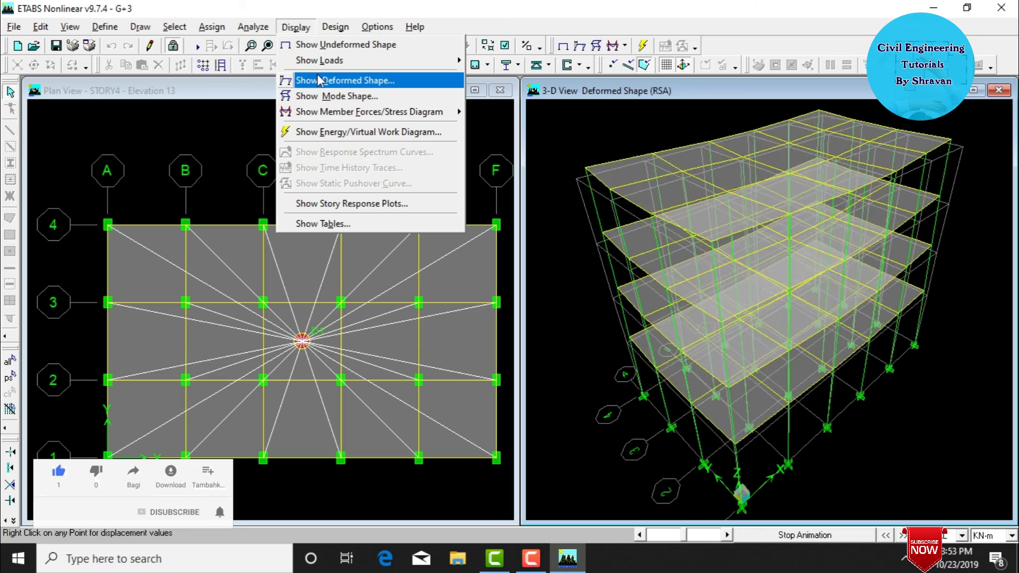
pyautogui.moveTo(341, 110)
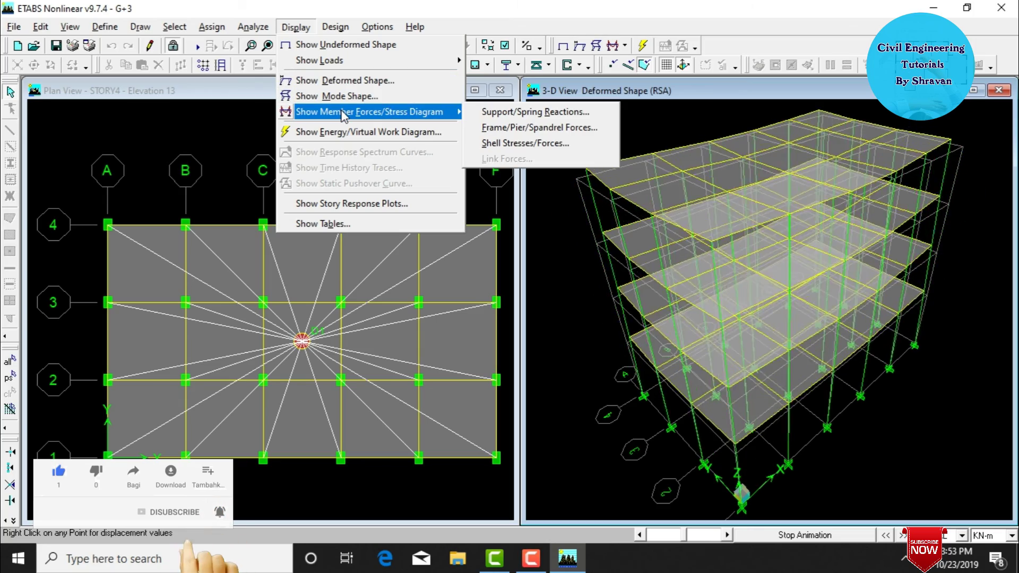
pyautogui.click(530, 129)
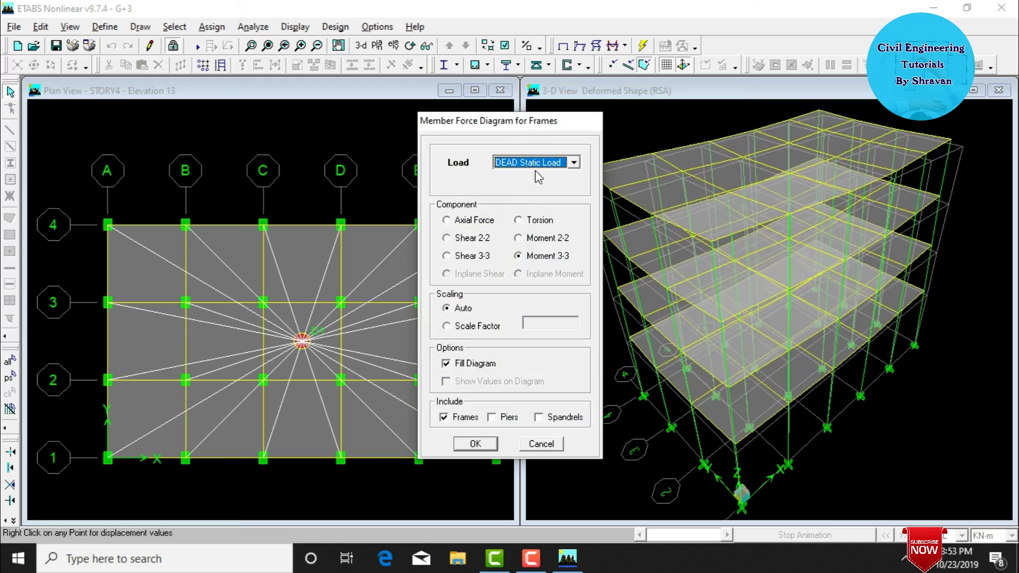
pyautogui.click(477, 239)
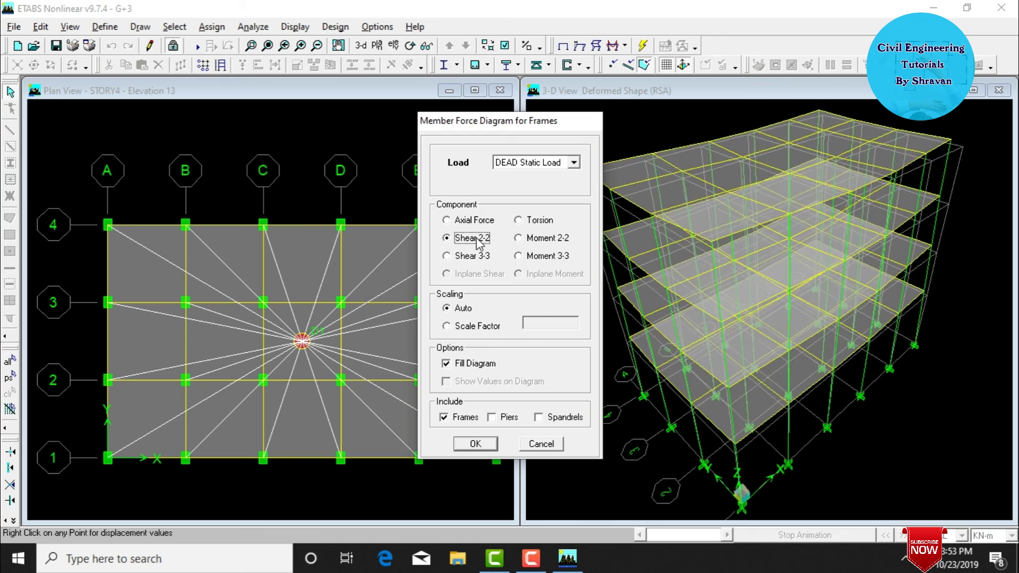
pyautogui.click(476, 443)
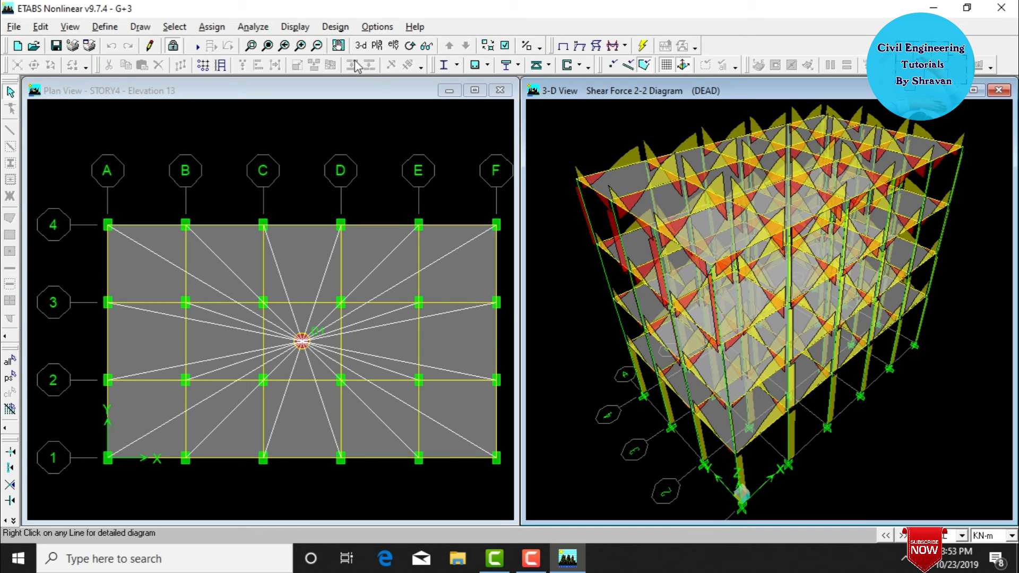
# - Show the frames' Moment 2-2 diagram for the DEAD static load in the 3-D view
pyautogui.click(295, 26)
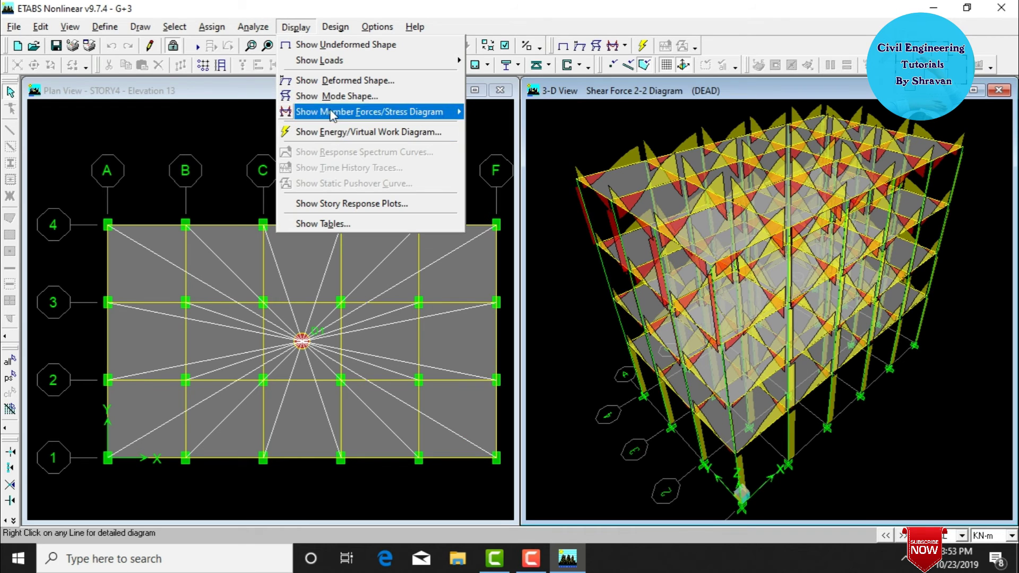
pyautogui.moveTo(440, 112)
pyautogui.click(502, 128)
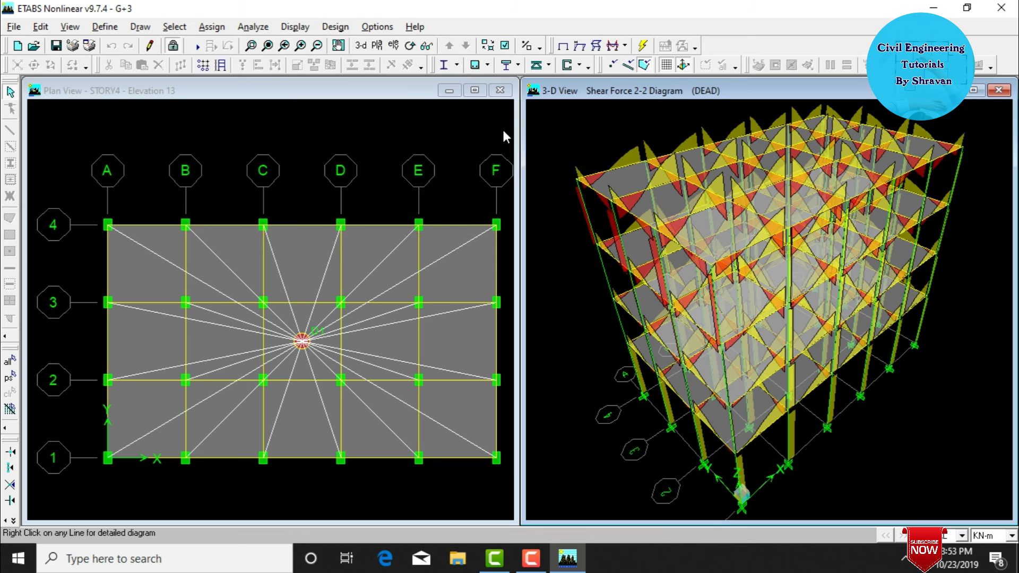
pyautogui.click(531, 240)
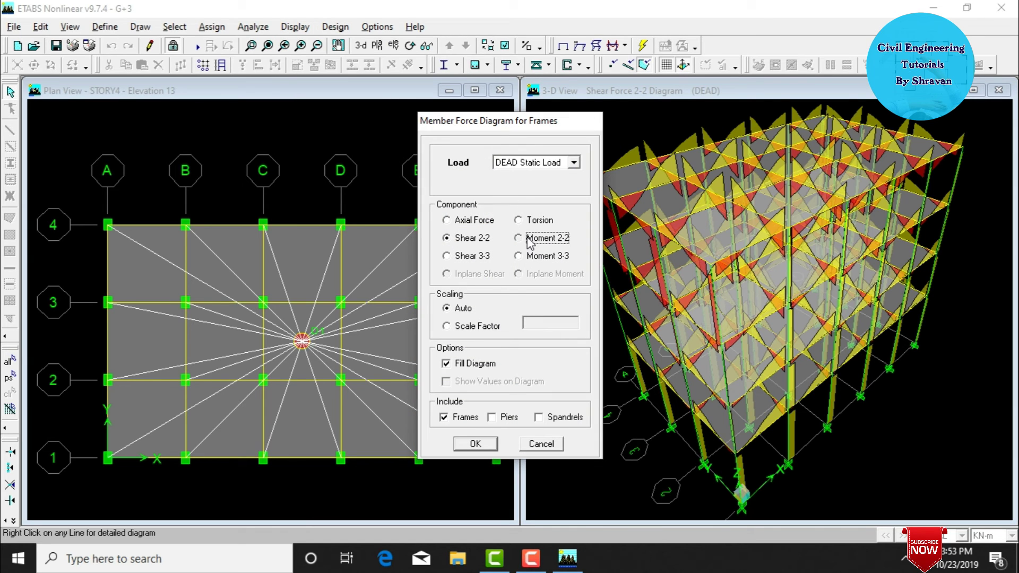
pyautogui.click(463, 440)
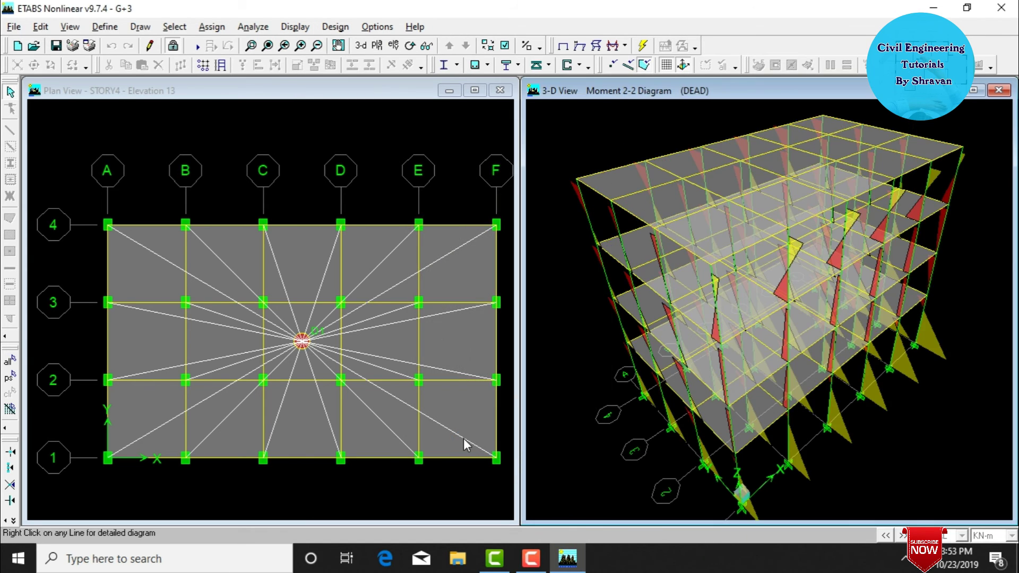
# - Show the shell force contours for the FMAX component under the DEAD static load
pyautogui.click(291, 27)
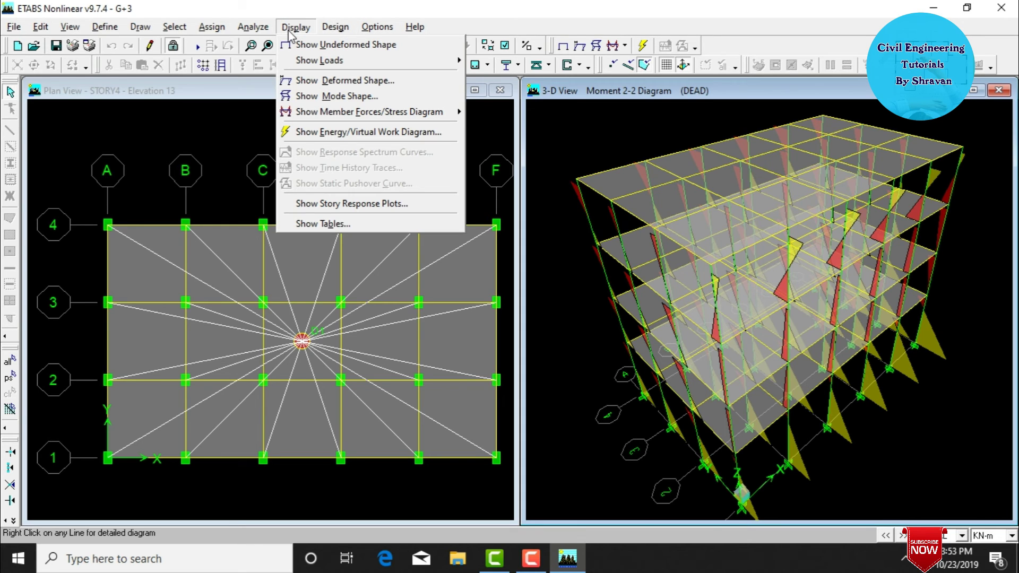
pyautogui.moveTo(322, 114)
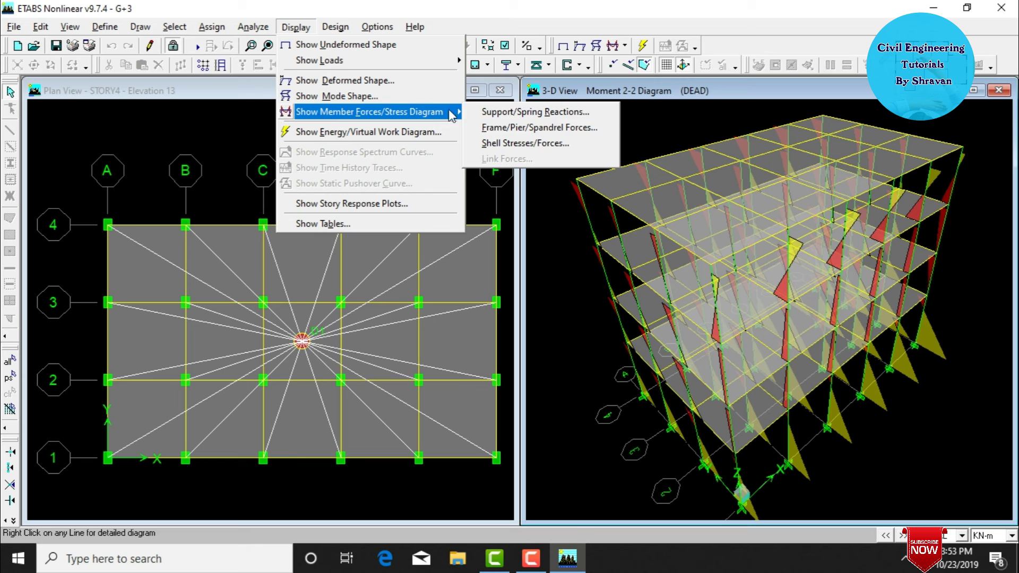
pyautogui.click(541, 144)
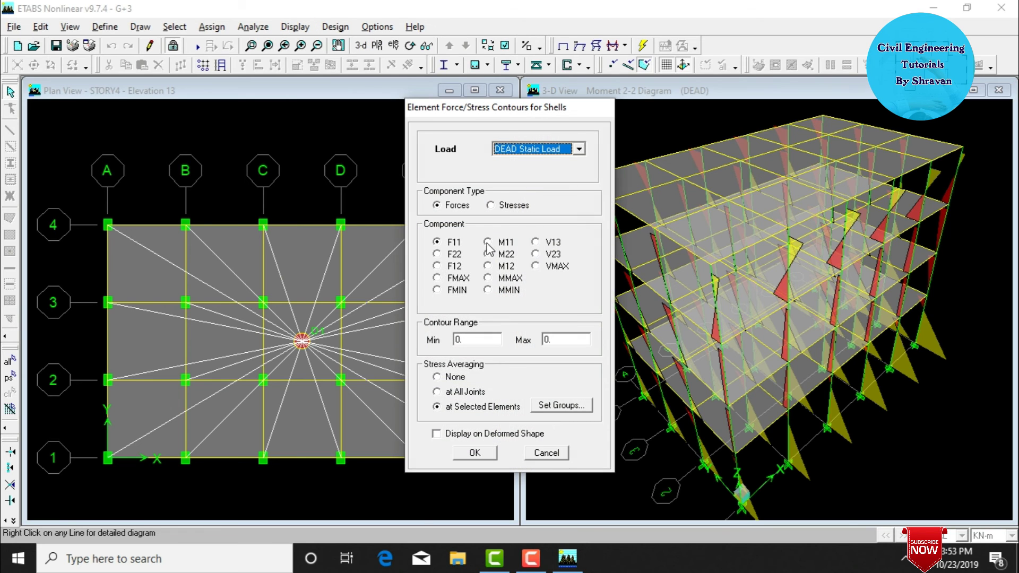
pyautogui.click(460, 281)
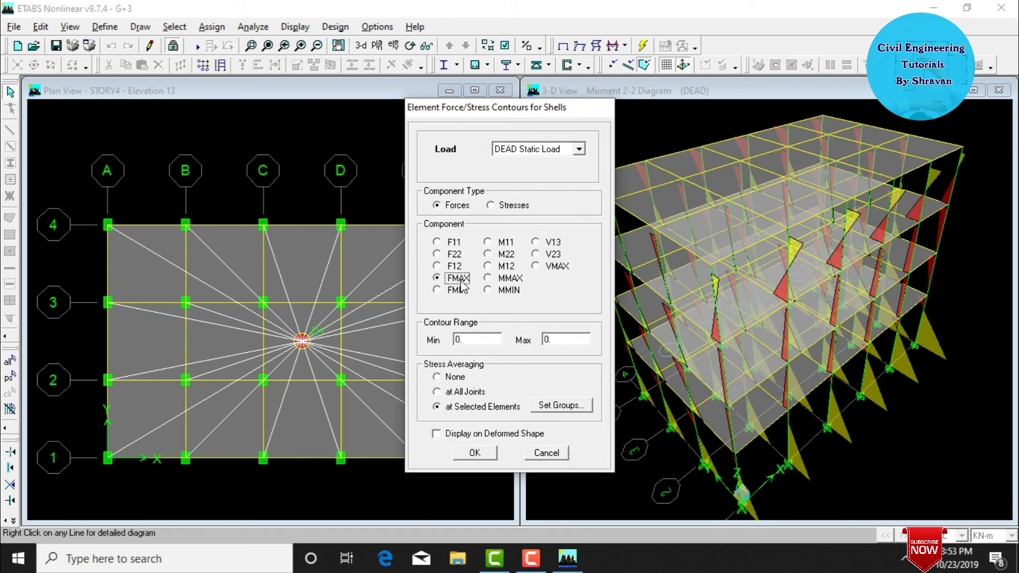
pyautogui.click(467, 452)
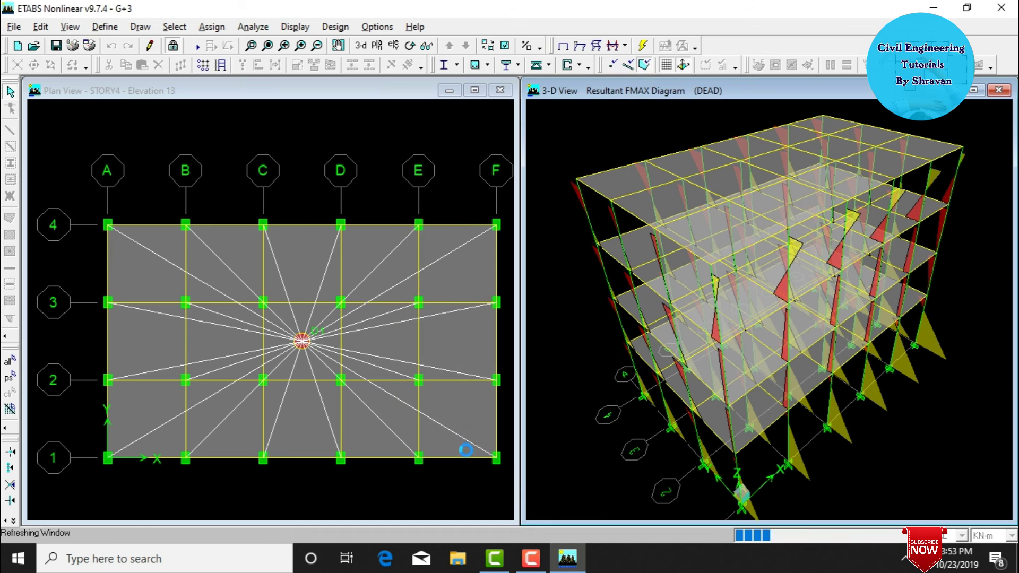
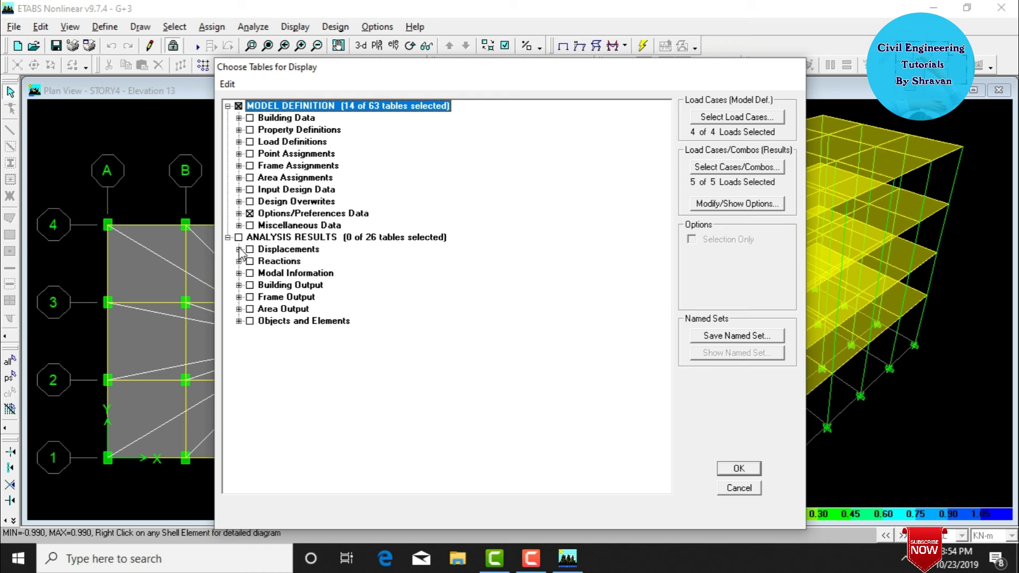
# - Include the Story Drifts and Story Shears analysis result tables in the tables chosen for display
pyautogui.click(238, 249)
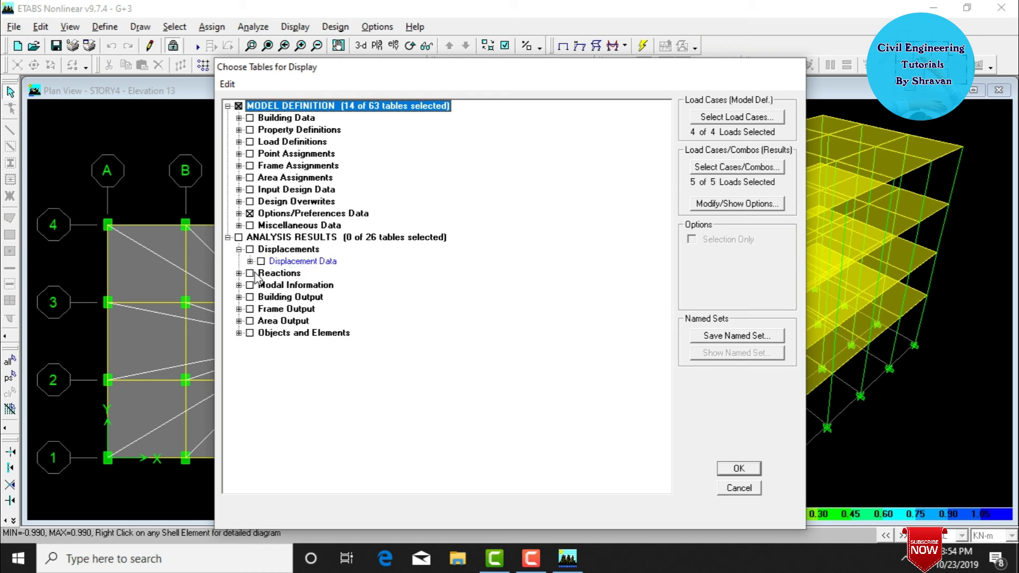
pyautogui.click(249, 261)
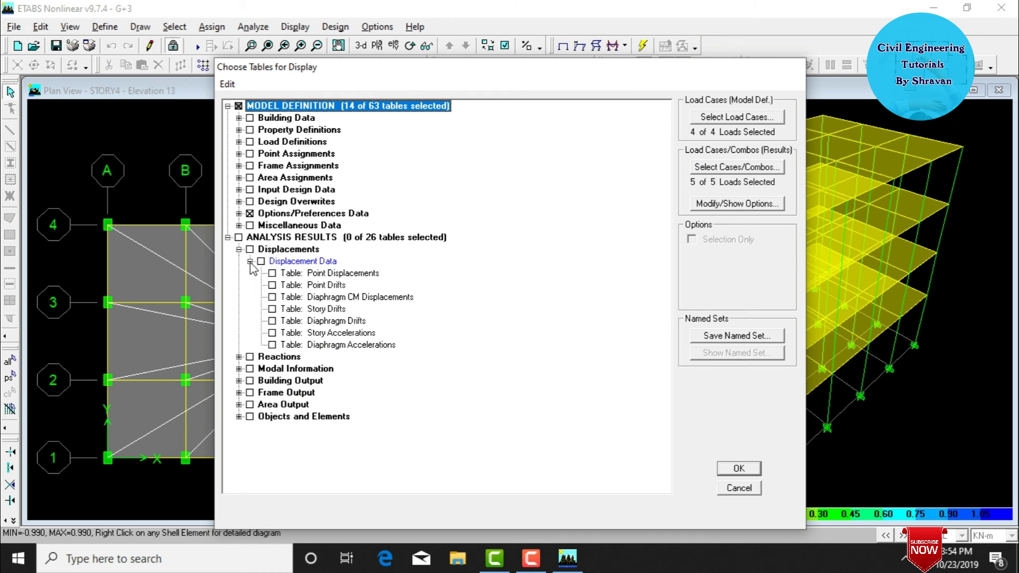
pyautogui.click(321, 311)
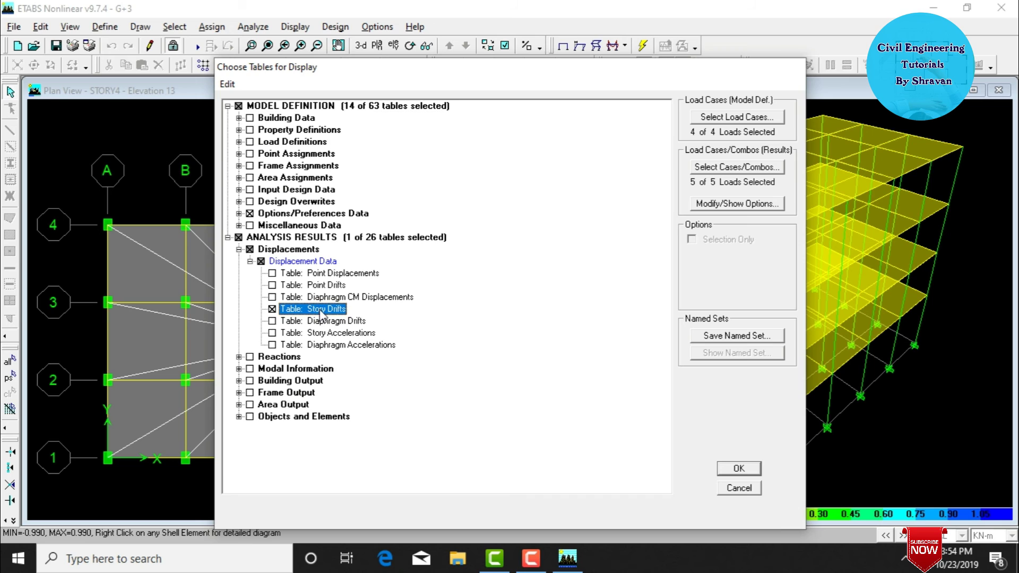
pyautogui.click(239, 381)
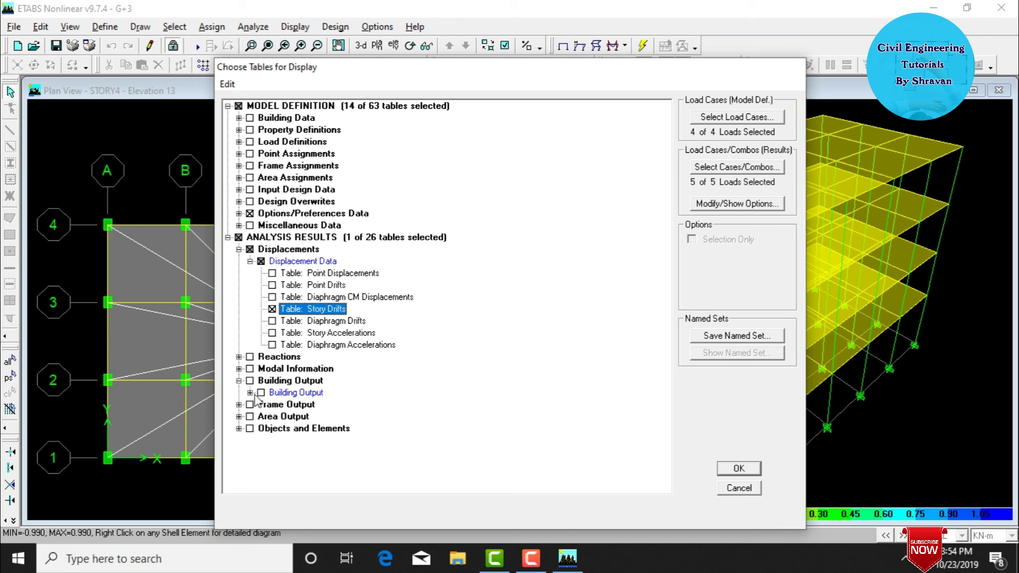
pyautogui.click(249, 393)
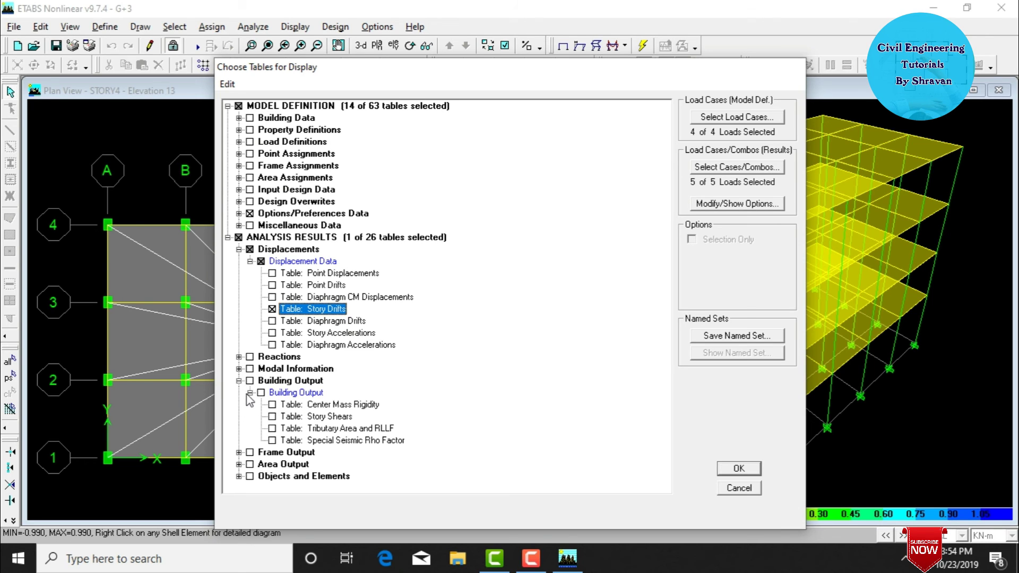
pyautogui.click(300, 417)
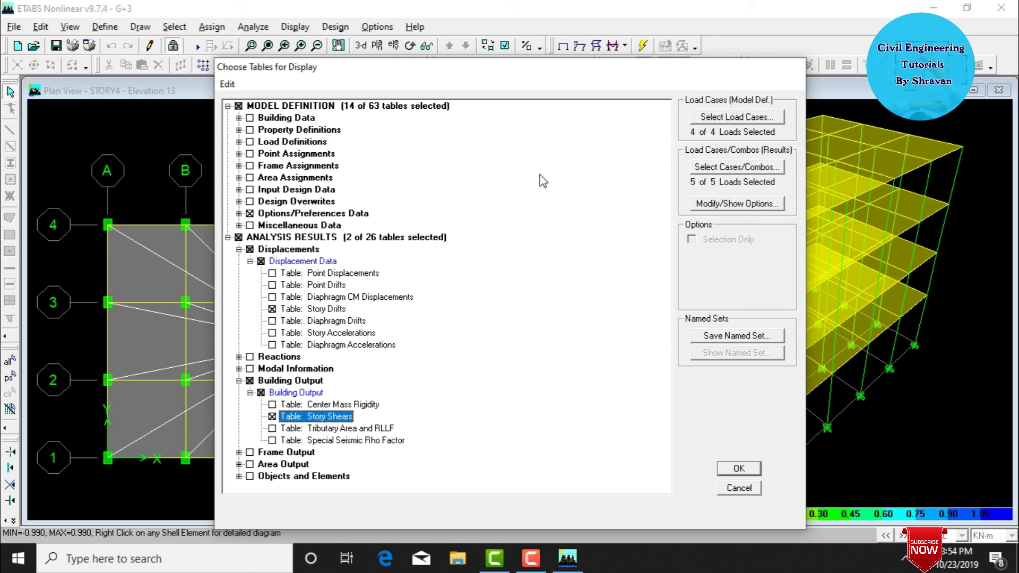
# - Limit the results output to the RSA Spectra case only and display the chosen tables
pyautogui.click(725, 168)
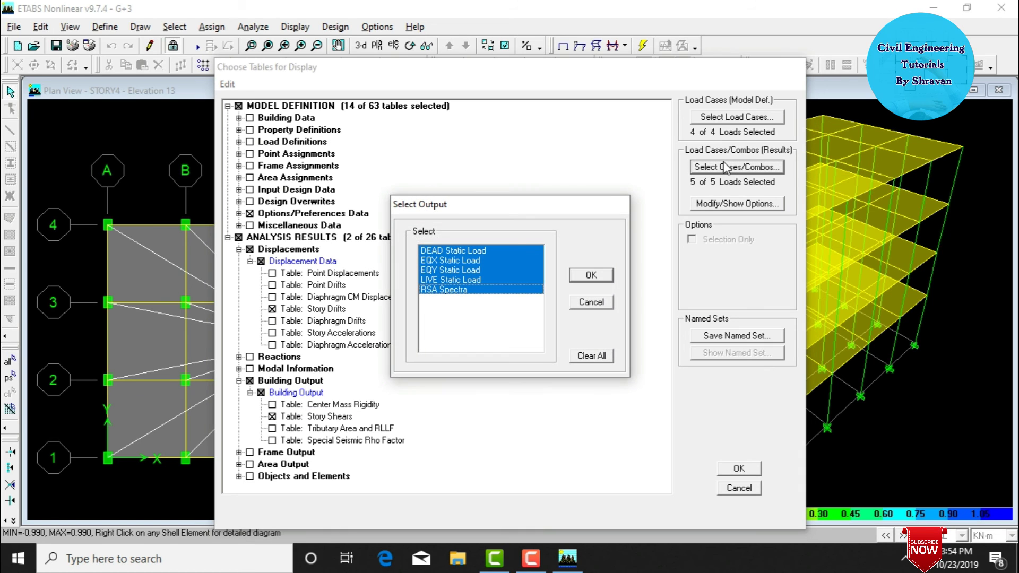
pyautogui.click(461, 290)
pyautogui.click(586, 275)
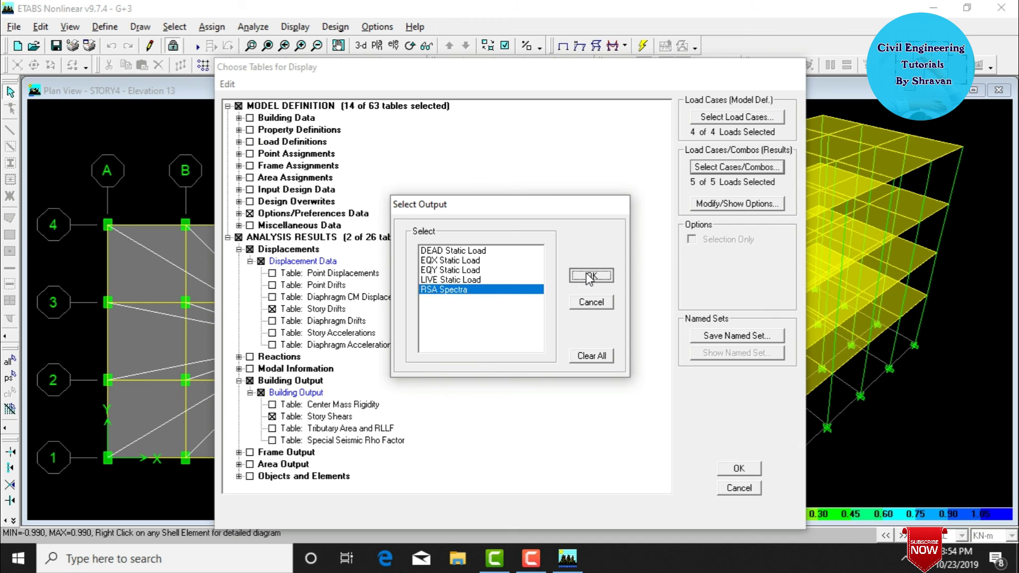
pyautogui.click(738, 468)
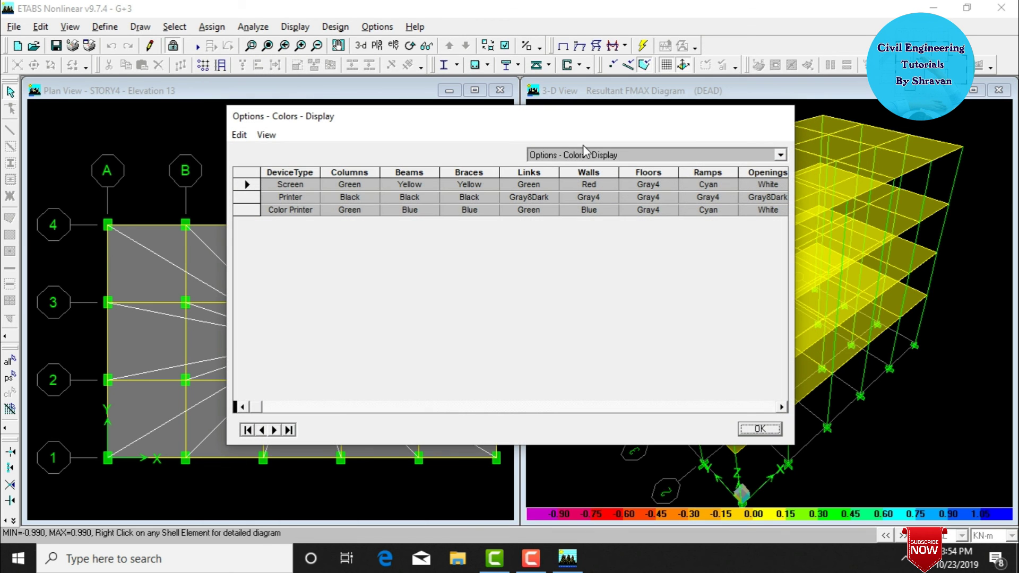
# - Switch to the Story Drifts table and examine the RSA drift values, checking DriftX for STORY4 and STORY3
pyautogui.click(586, 151)
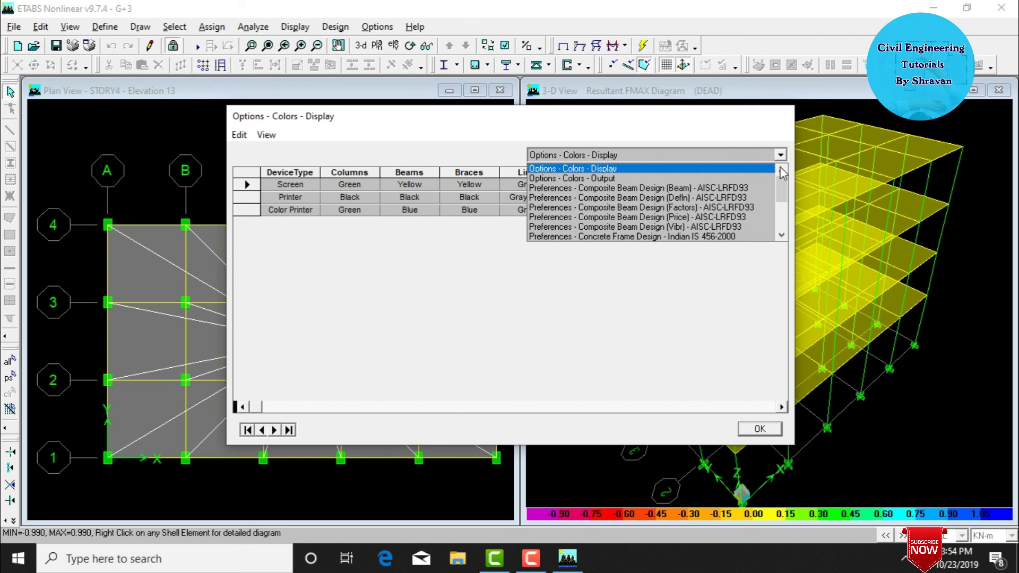
pyautogui.moveTo(785, 194); pyautogui.dragTo(785, 228)
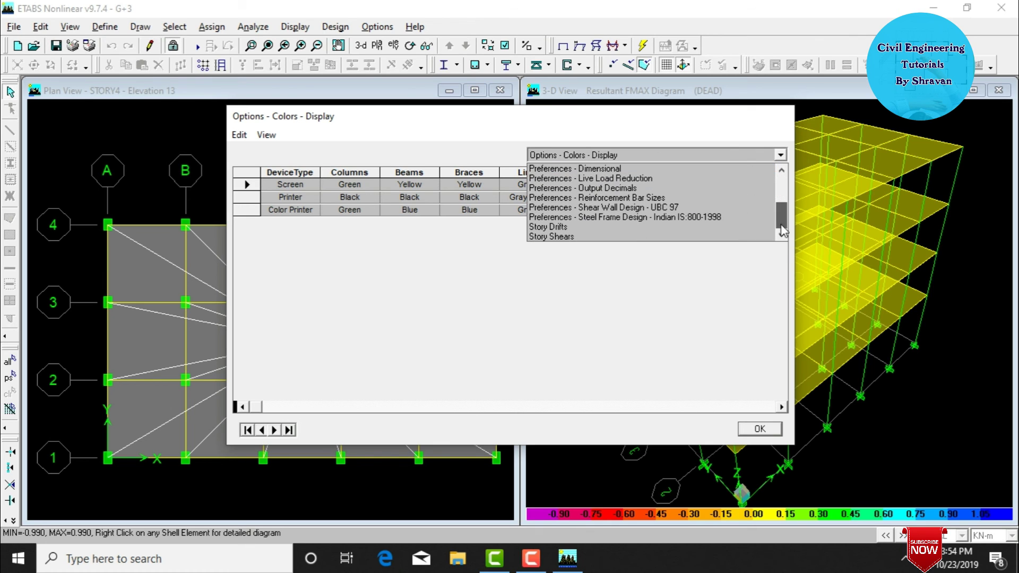
pyautogui.click(563, 227)
pyautogui.moveTo(299, 174); pyautogui.dragTo(786, 172)
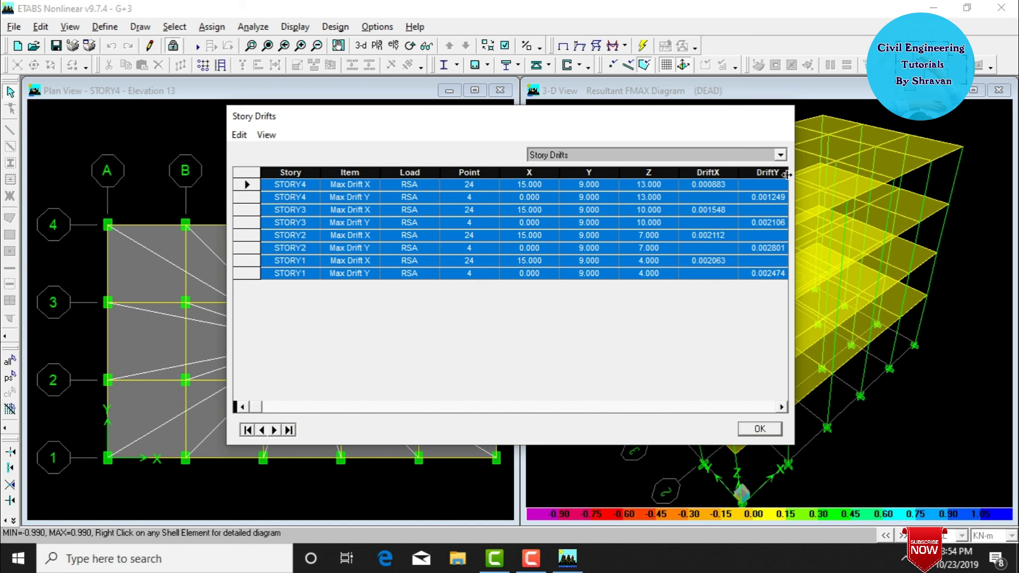
pyautogui.click(715, 186)
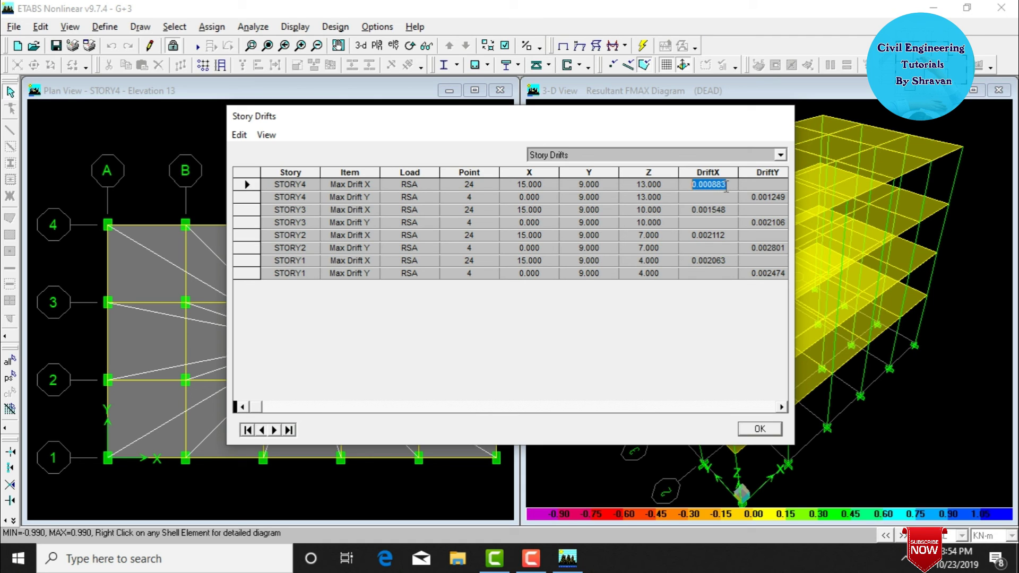
pyautogui.click(724, 211)
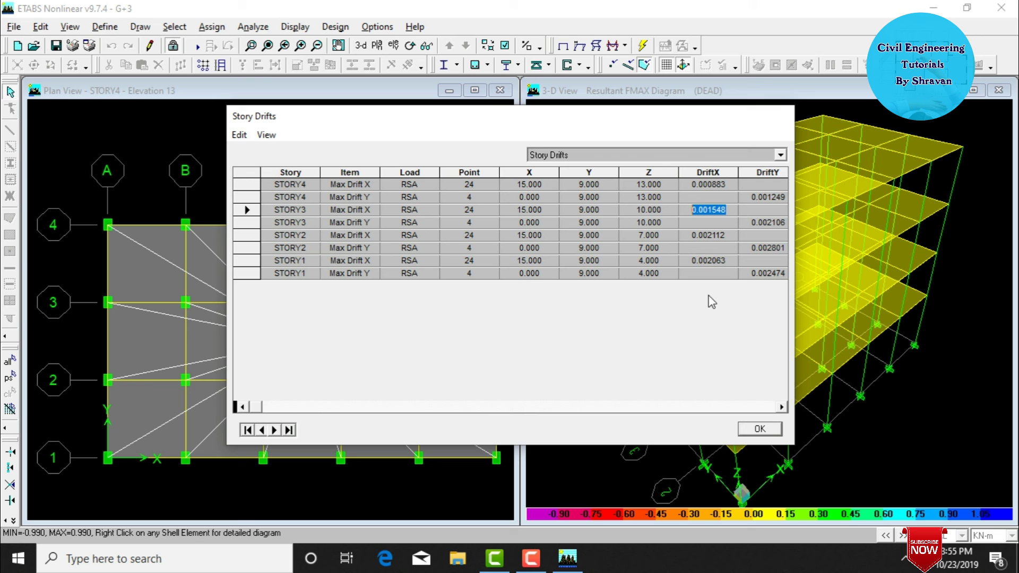
# - Switch to the Story Shears table and examine the RSA results in the P, VX, VY, T, MX and MY columns
pyautogui.click(721, 157)
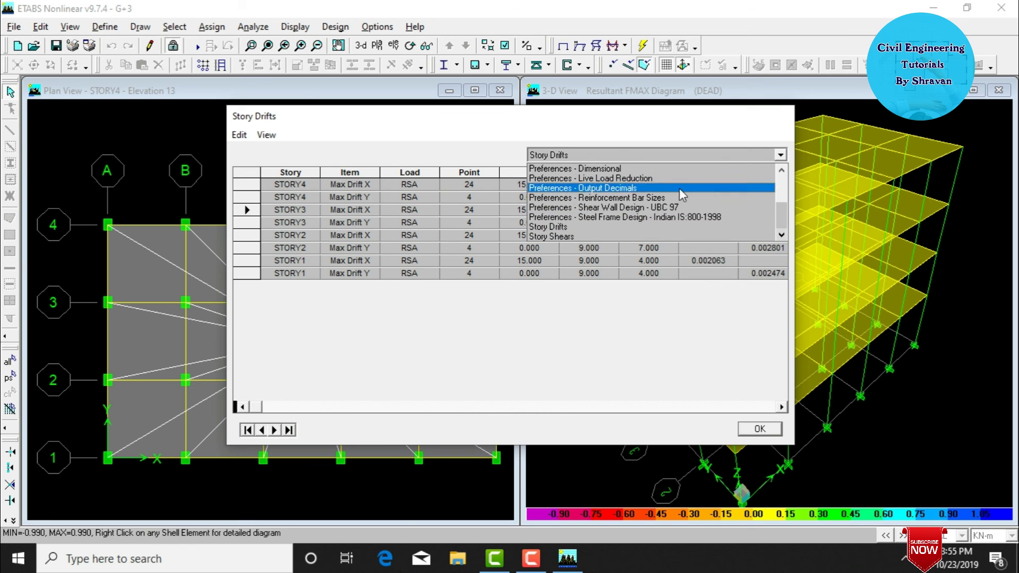
pyautogui.click(628, 234)
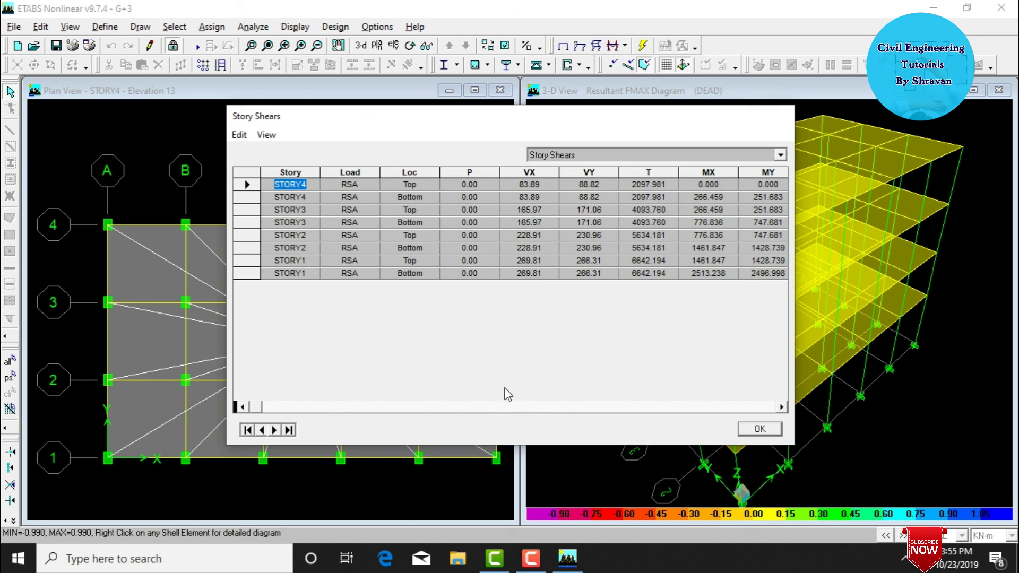
pyautogui.click(781, 407)
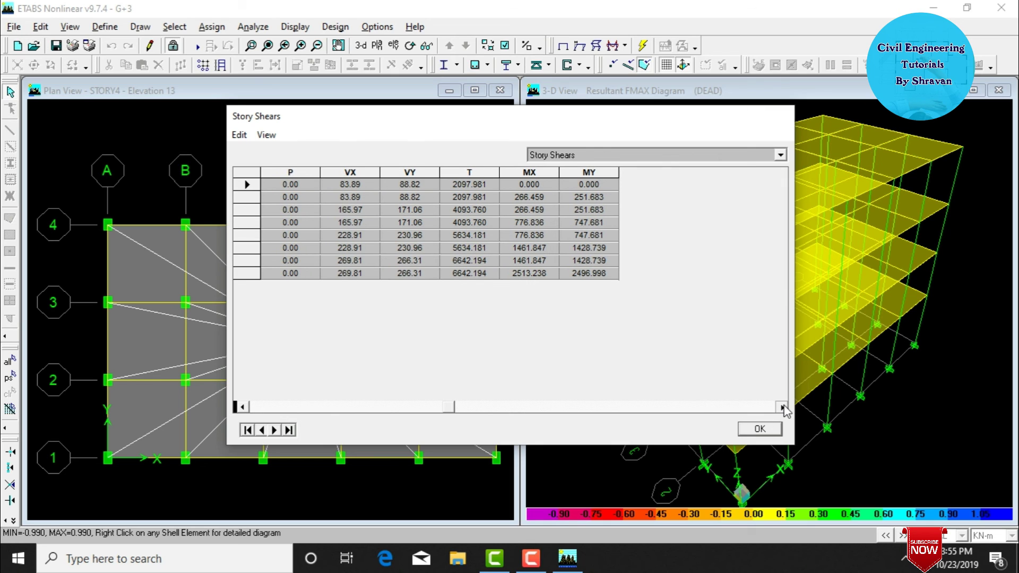
pyautogui.click(292, 172)
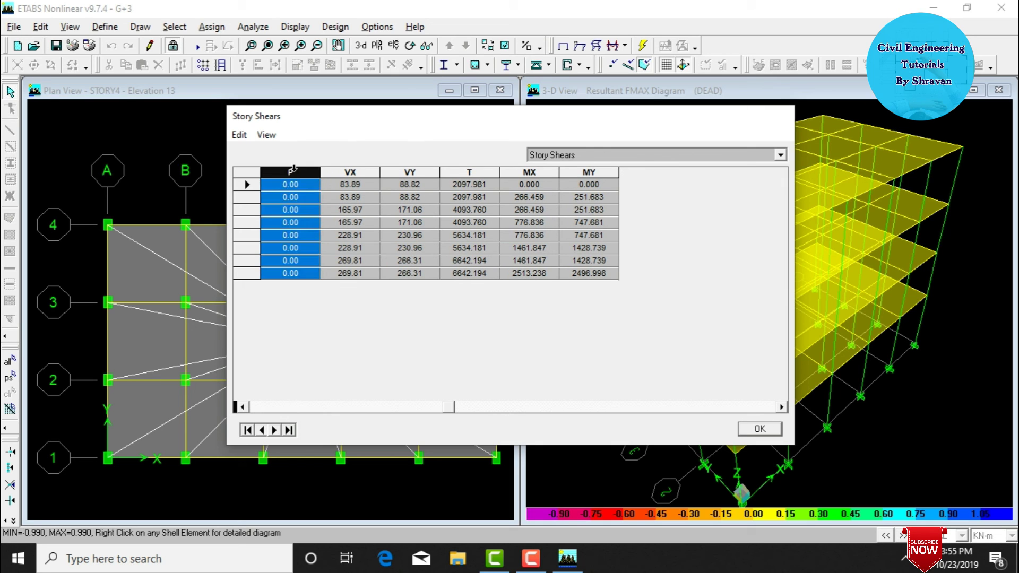
pyautogui.click(335, 173)
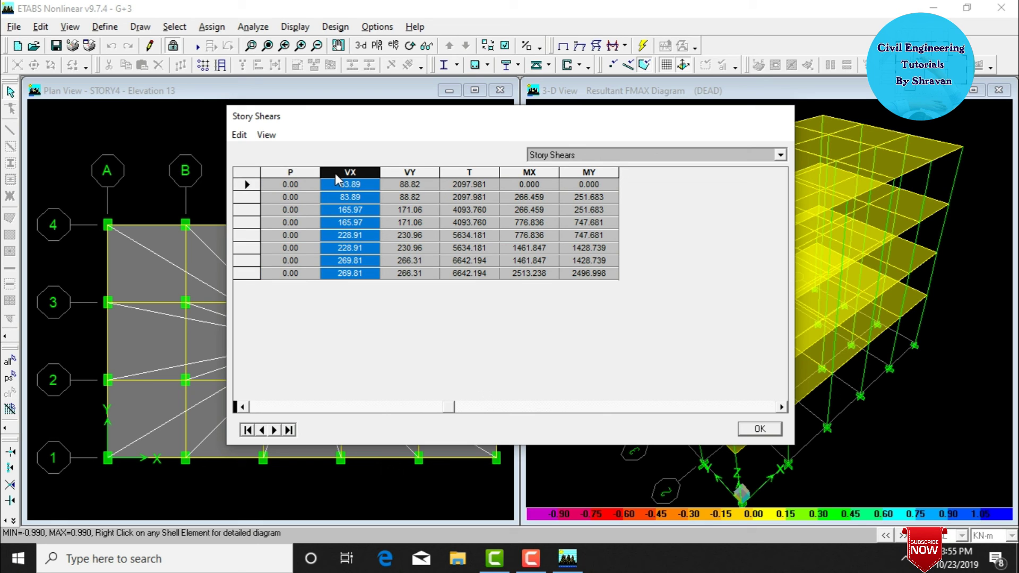
pyautogui.click(388, 173)
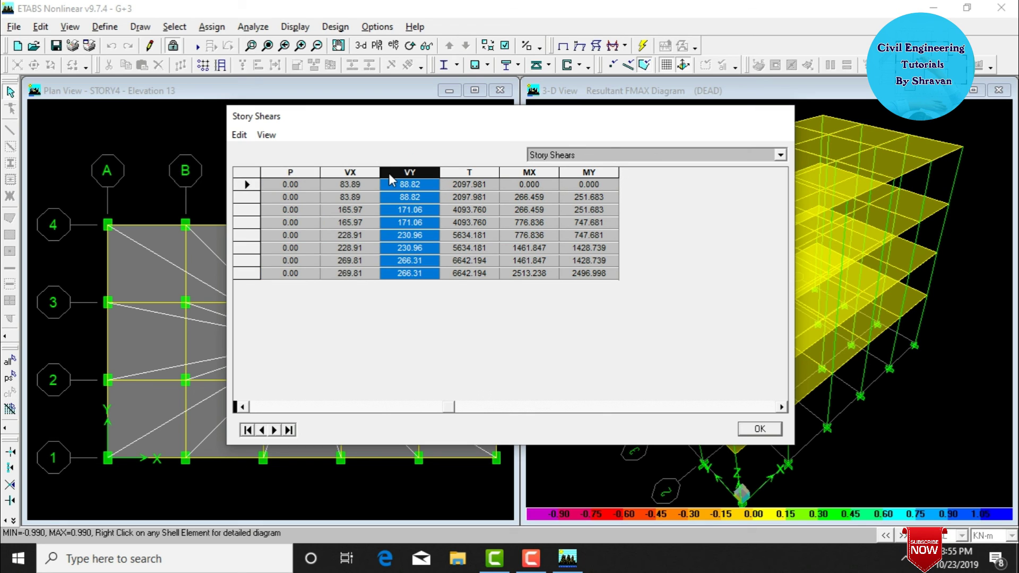
pyautogui.click(469, 173)
pyautogui.click(515, 171)
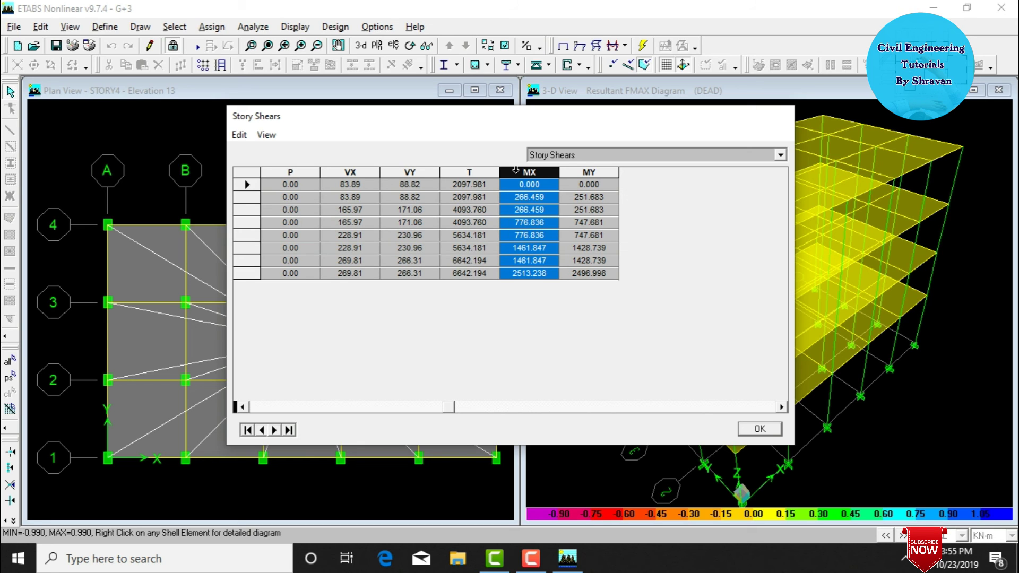
pyautogui.click(564, 171)
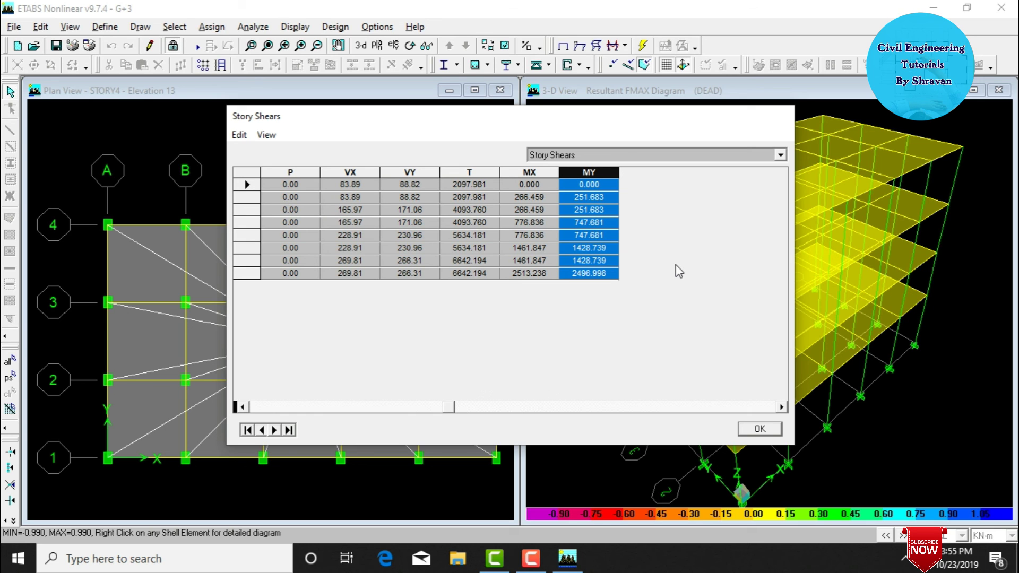